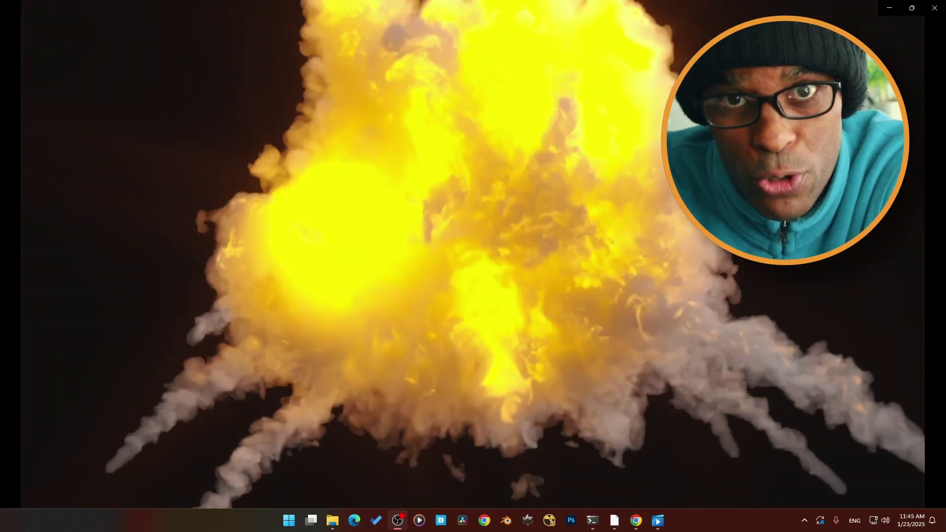
- Minimize the fullscreen explosion render, replay the AerialExplosion preview video with repeat enabled, and close its player
mouse_move(167, 272)
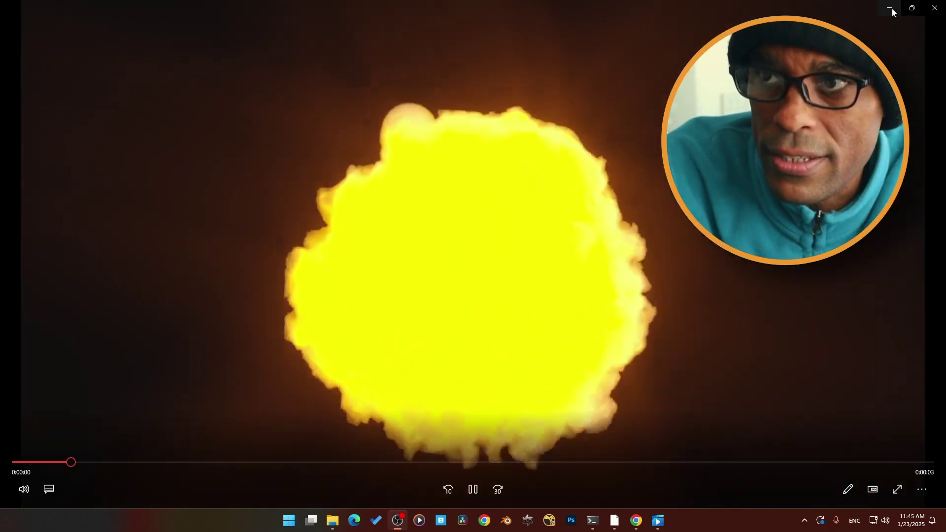
click(890, 8)
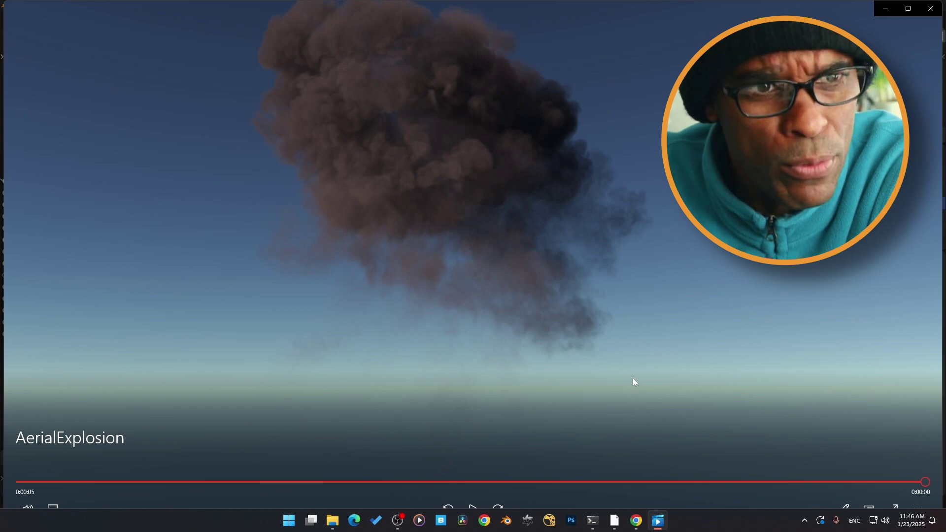
click(472, 508)
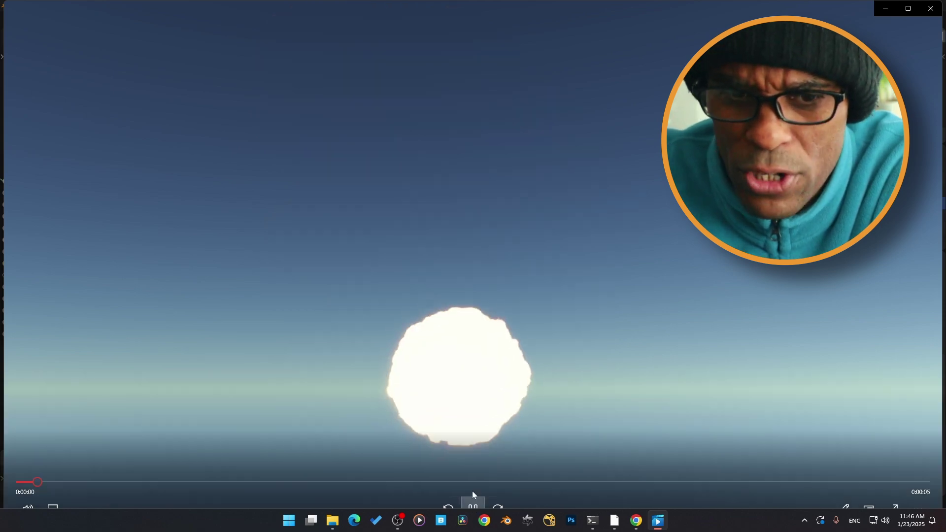
click(913, 504)
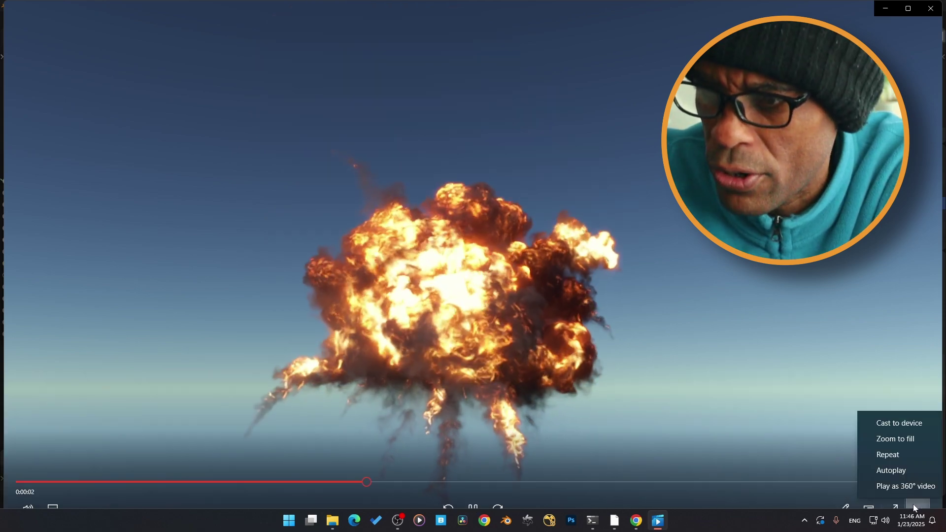
click(888, 458)
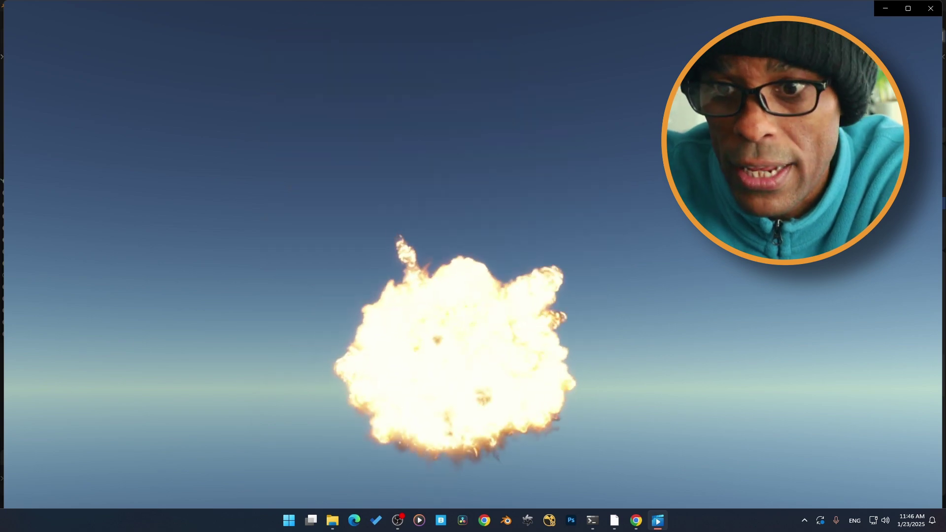
mouse_move(741, 382)
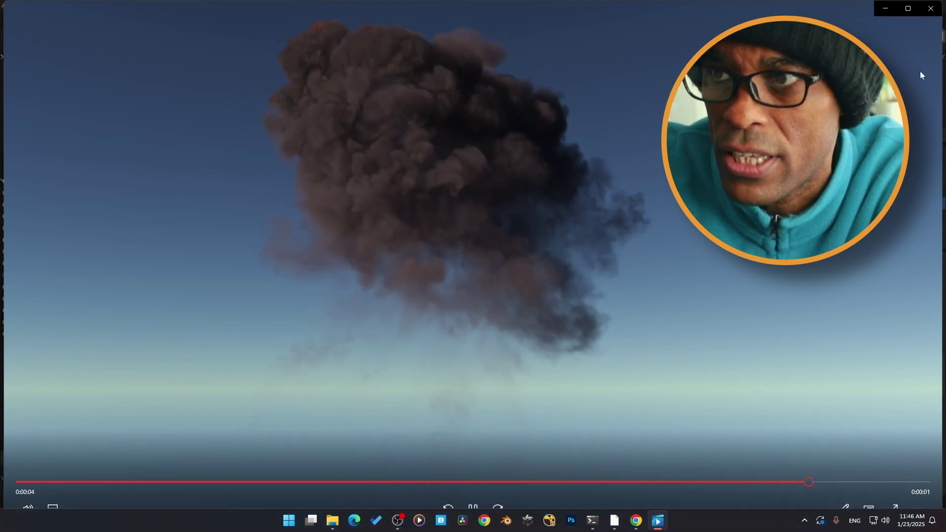
click(930, 8)
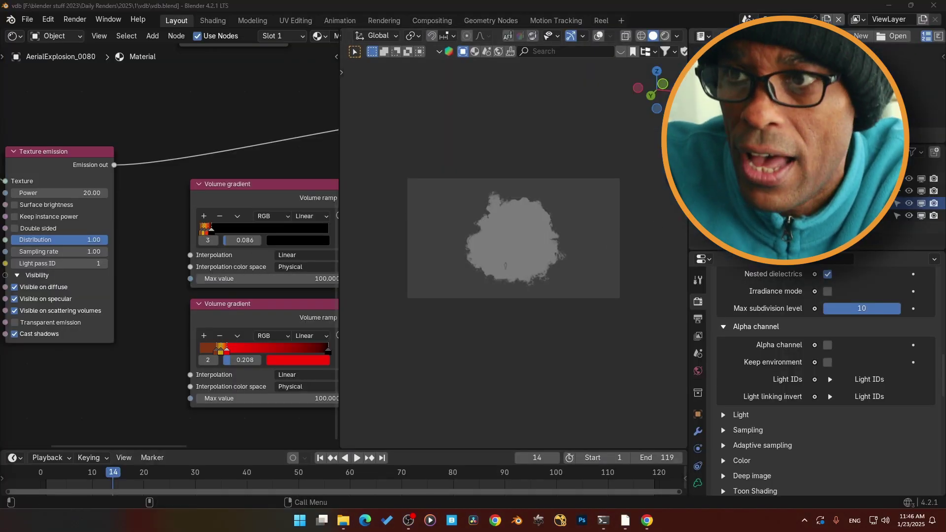
click(381, 158)
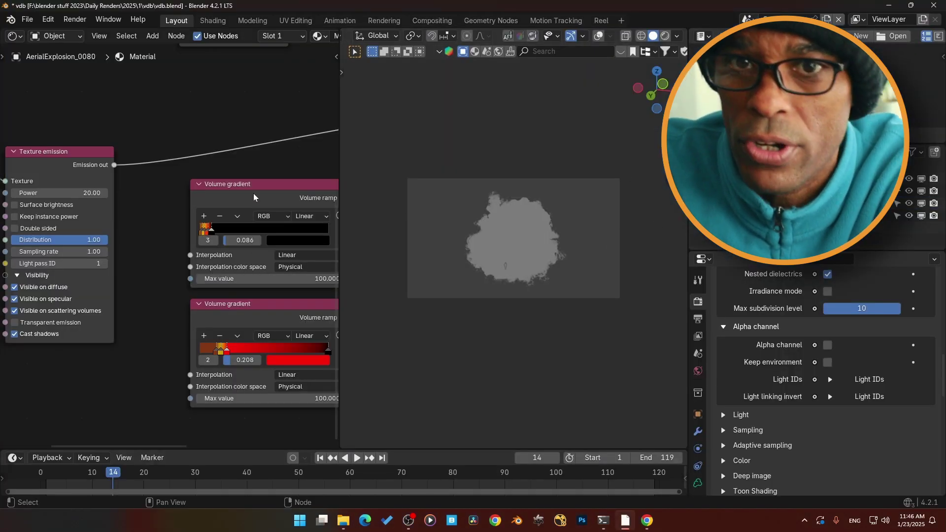
scroll(250, 179, down, 6)
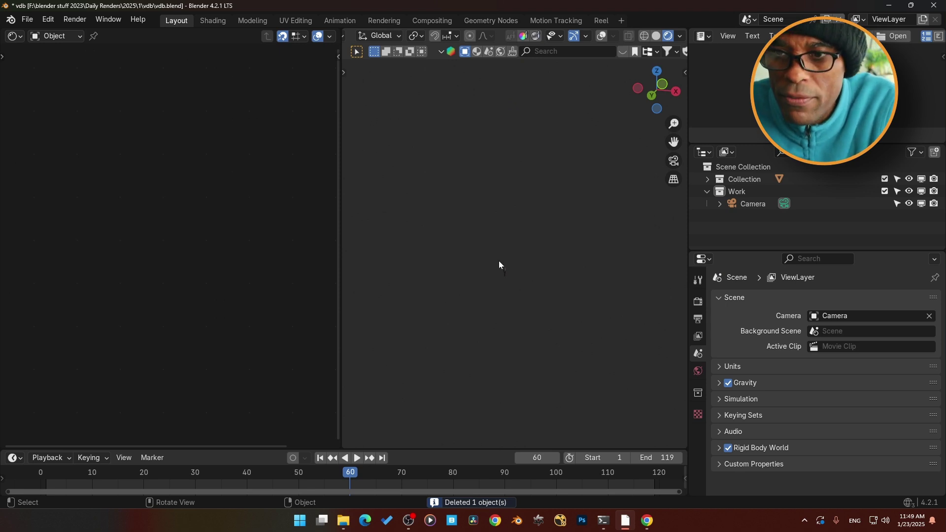
- Select the standing man model in the viewport and frame the view around it as a scale reference
click(497, 298)
key(KP_Decimal)
ctrl+middle_drag(500, 300, 507, 266)
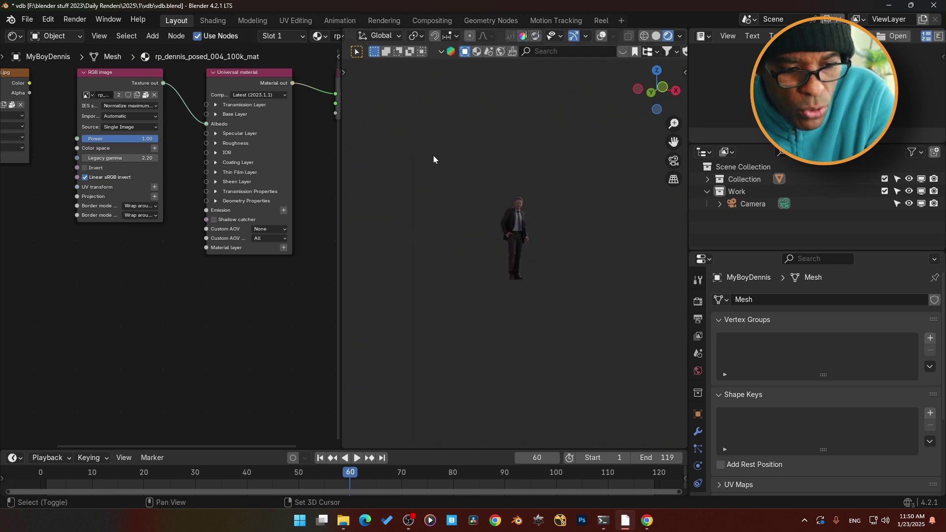
- Import all AerialExplosion .vdb files from the AerialExplosionVDB folder as an OpenVDB volume sequence
key(shift+a)
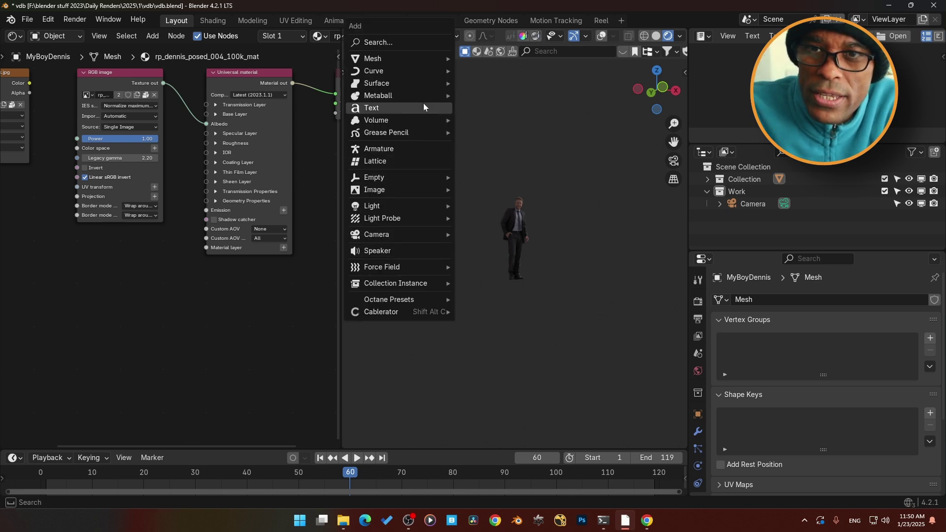
mouse_move(424, 121)
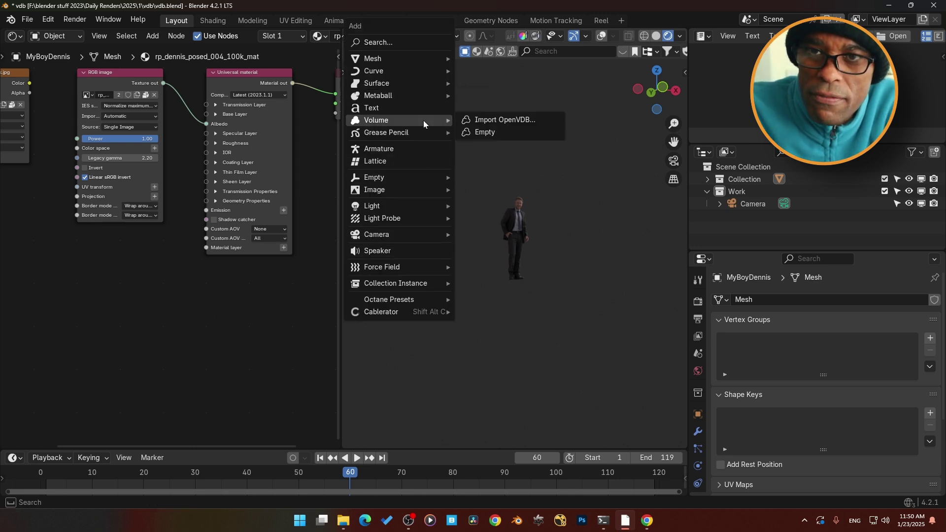
click(478, 123)
click(300, 149)
click(290, 115)
click(290, 116)
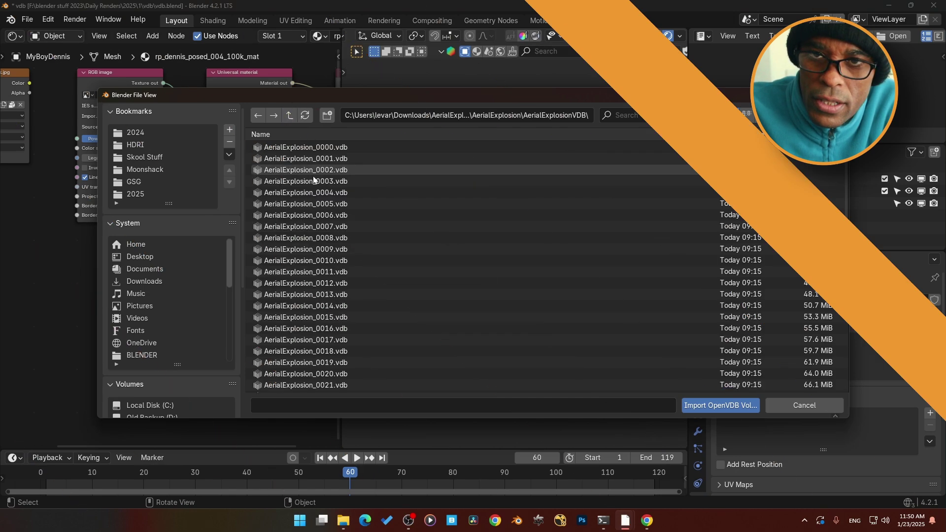
key(a)
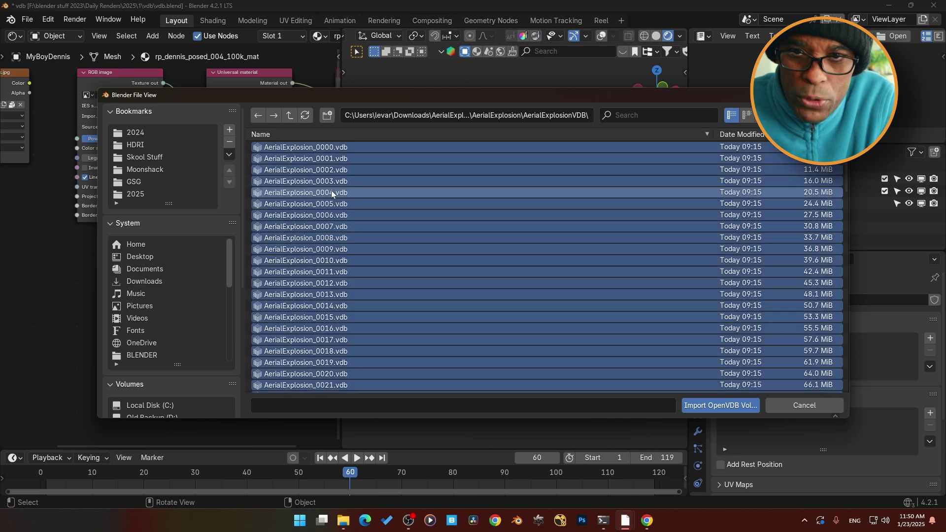
click(719, 406)
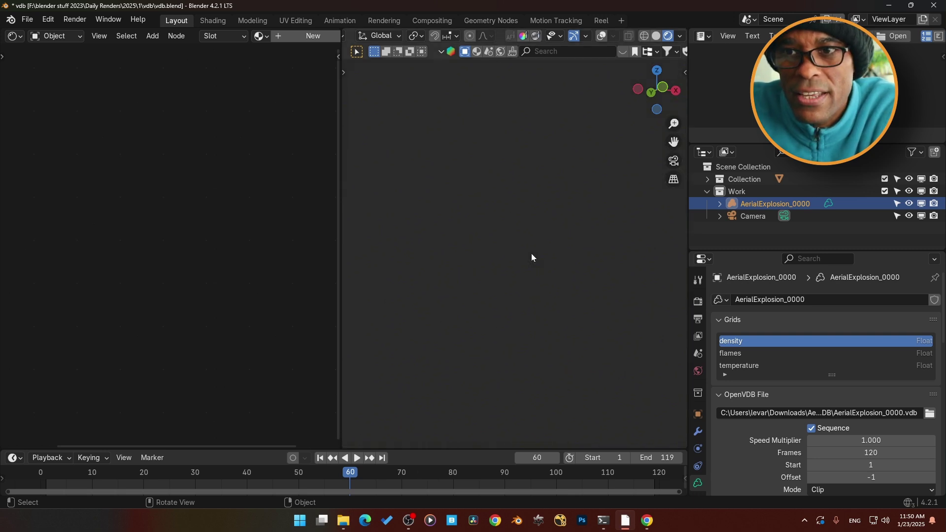
- Switch the viewport to solid shading and set the view's clip end to 100000000 m
scroll(534, 254, up, 1)
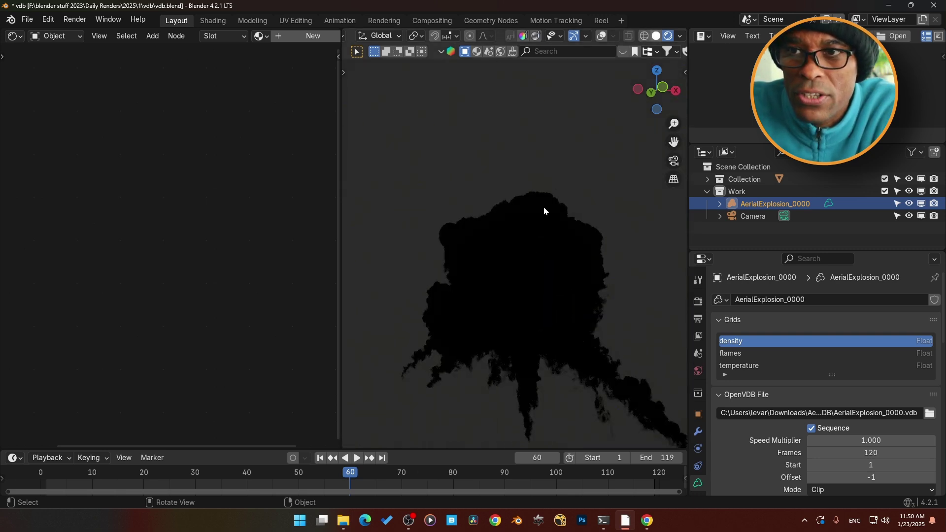
key(z)
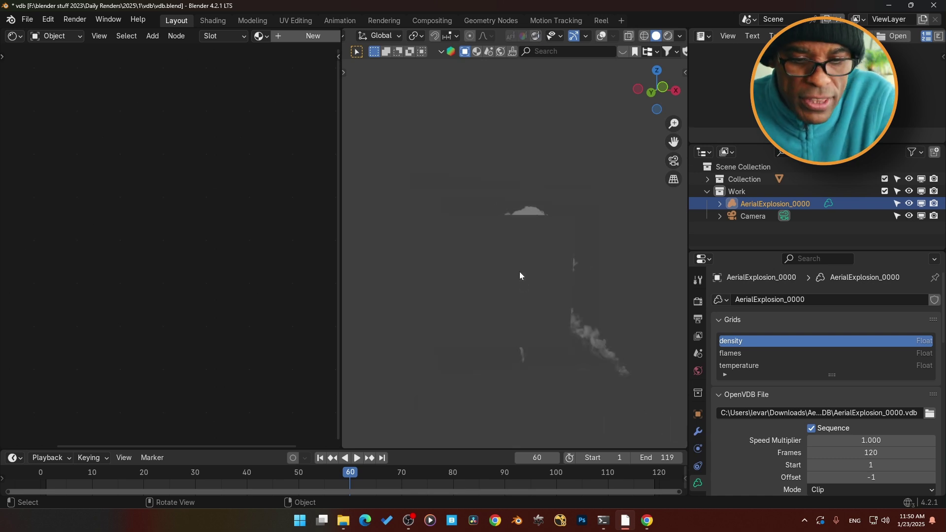
key(n)
click(682, 108)
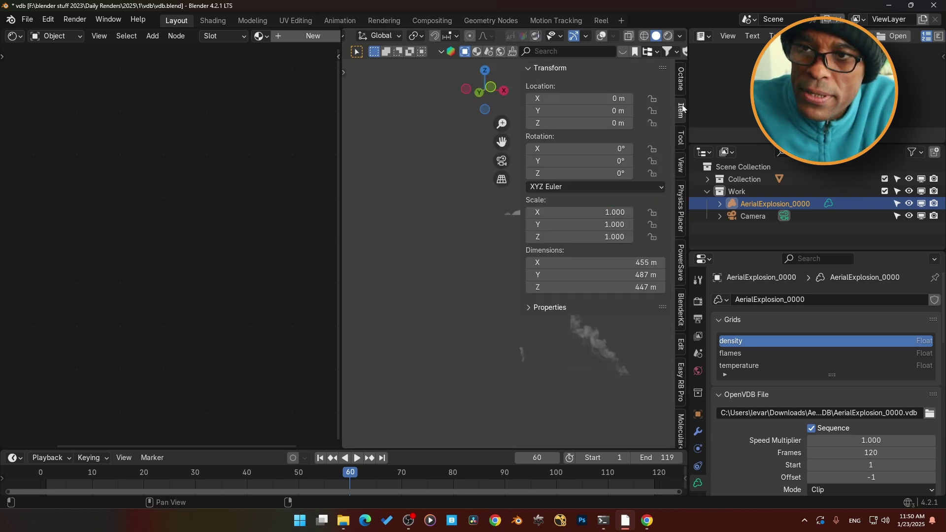
click(682, 140)
click(681, 165)
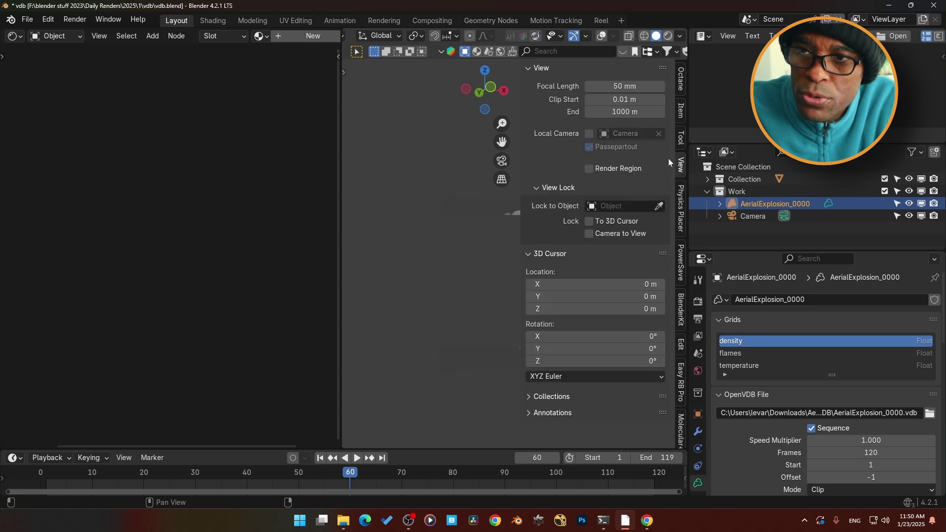
click(628, 114)
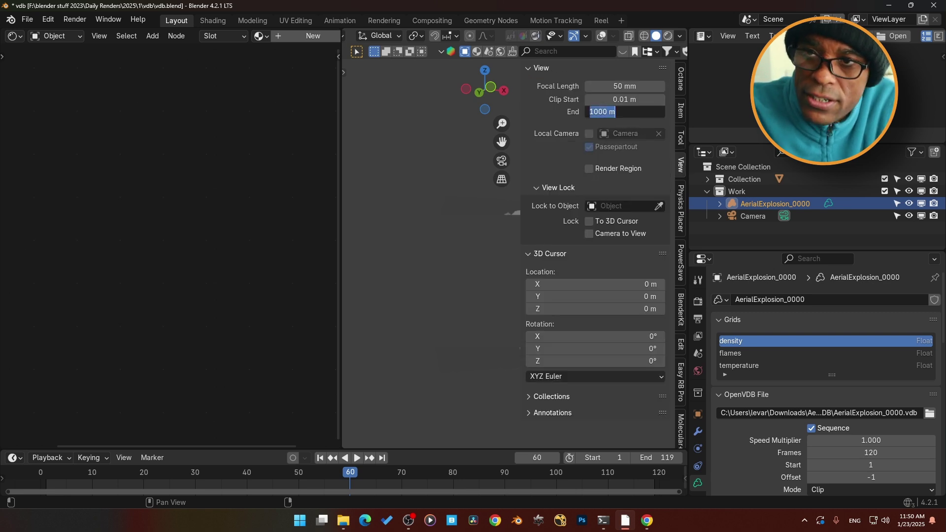
text(100000)
key(Return)
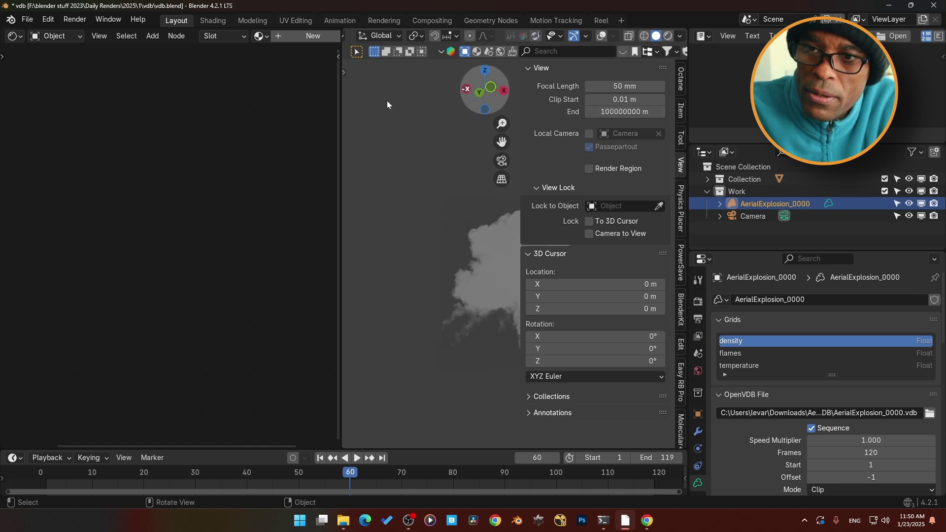
key(n)
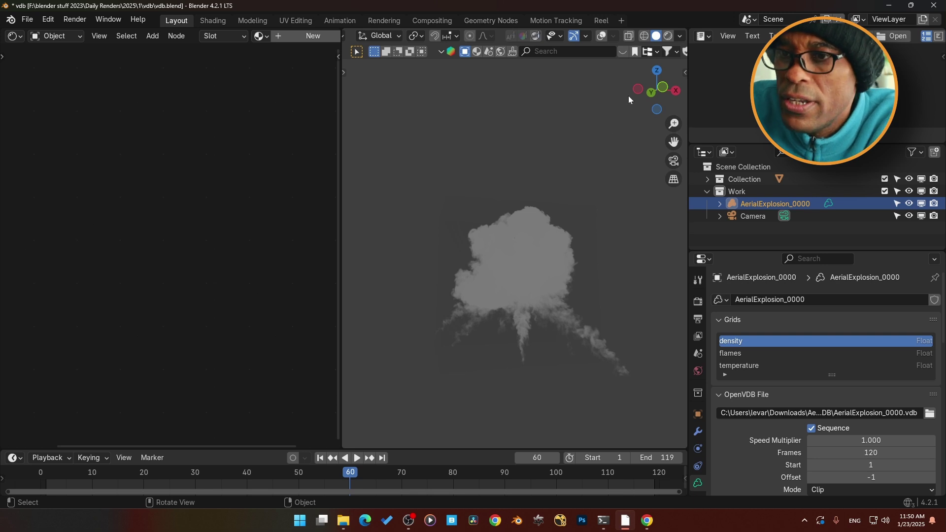
- Show the viewport overlays briefly to inspect the explosion volume's outline, and hide them again
click(601, 37)
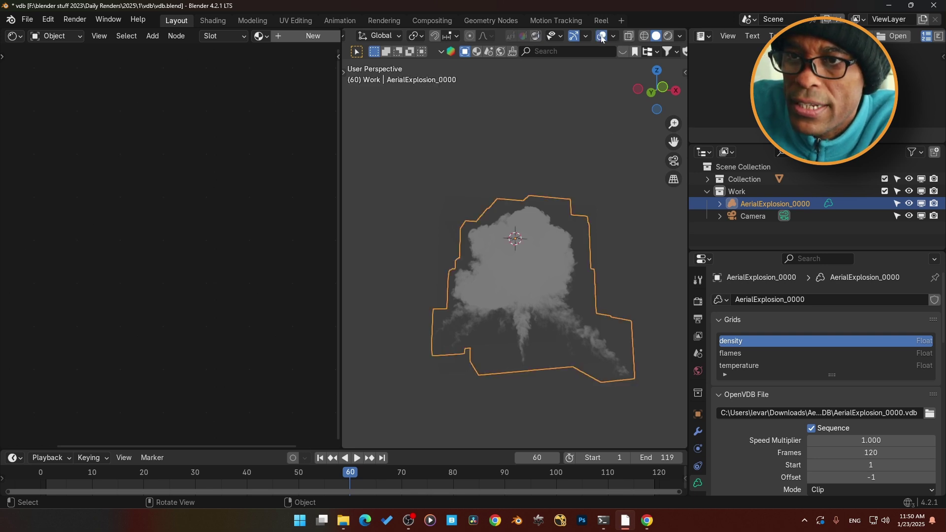
click(603, 36)
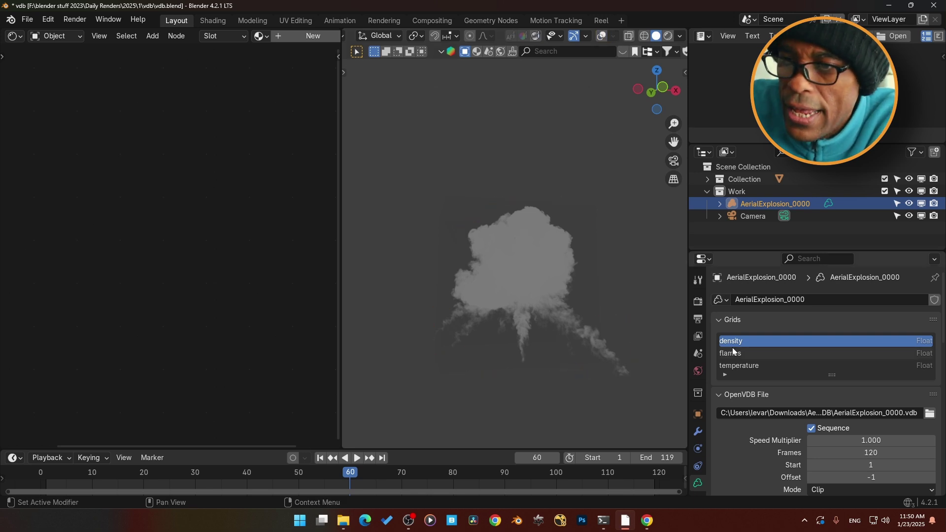
- Keep the explosion's OpenVDB file enabled as a sequence and set its frame count to 119
scroll(744, 356, down, 3)
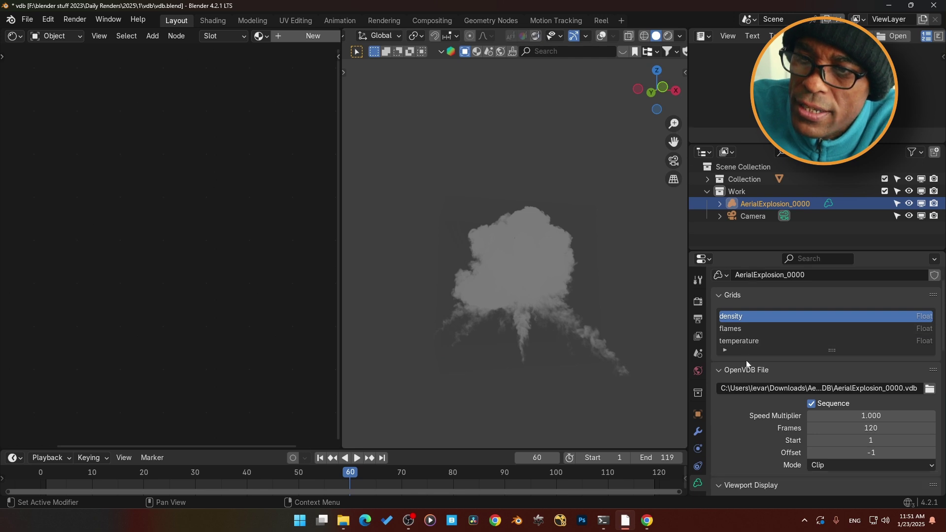
click(754, 321)
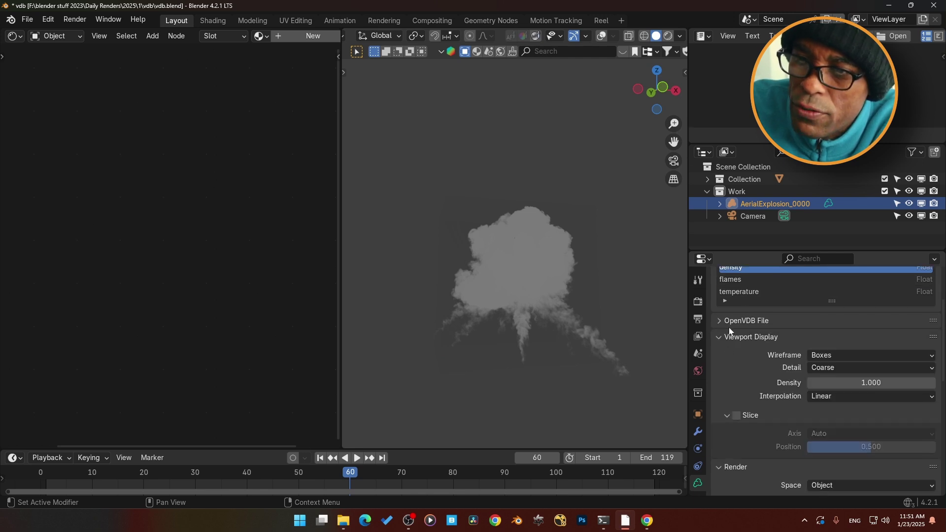
click(723, 321)
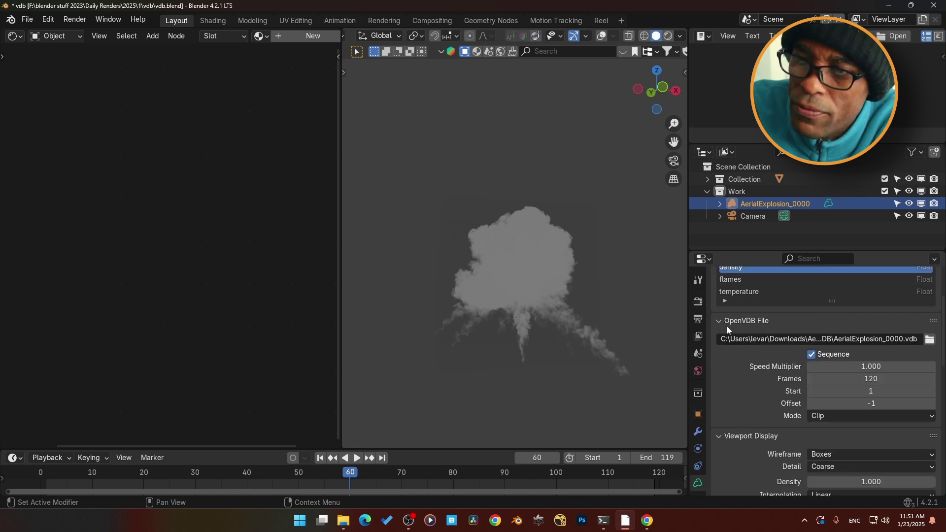
click(812, 355)
click(811, 355)
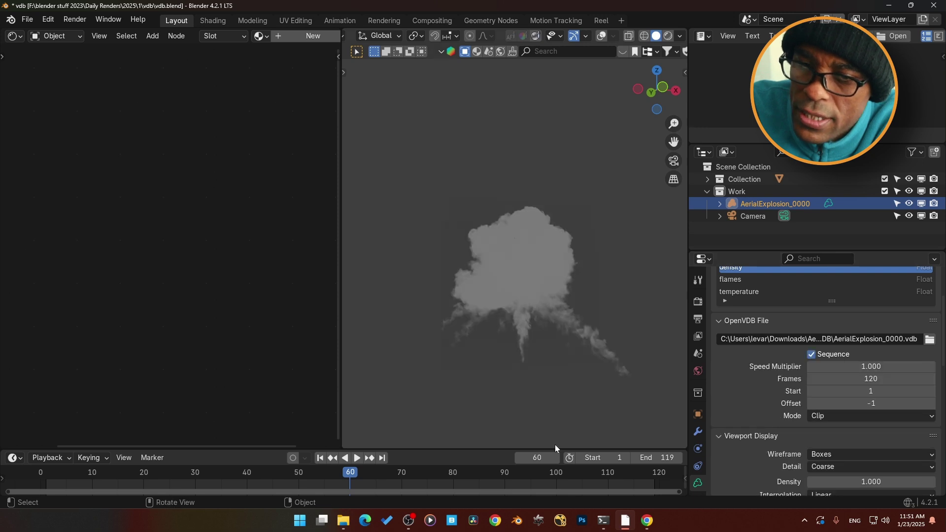
click(849, 377)
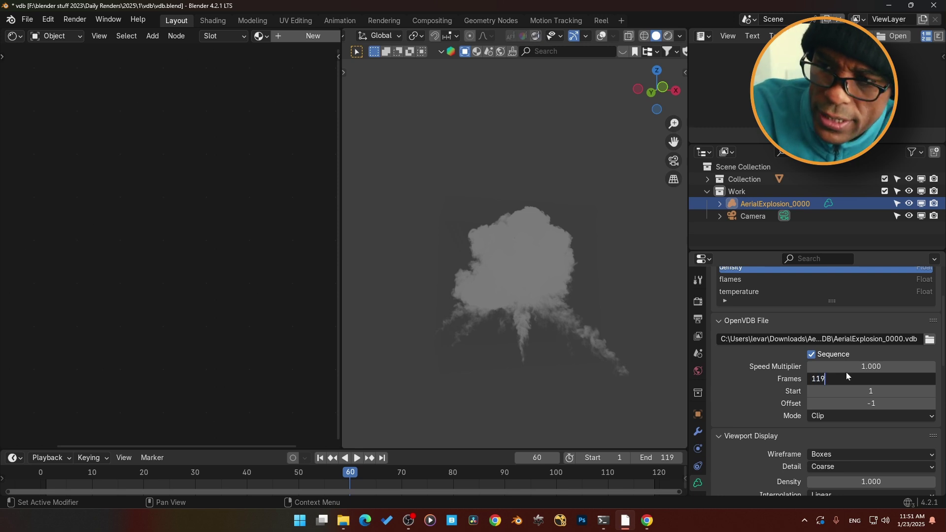
key(Return)
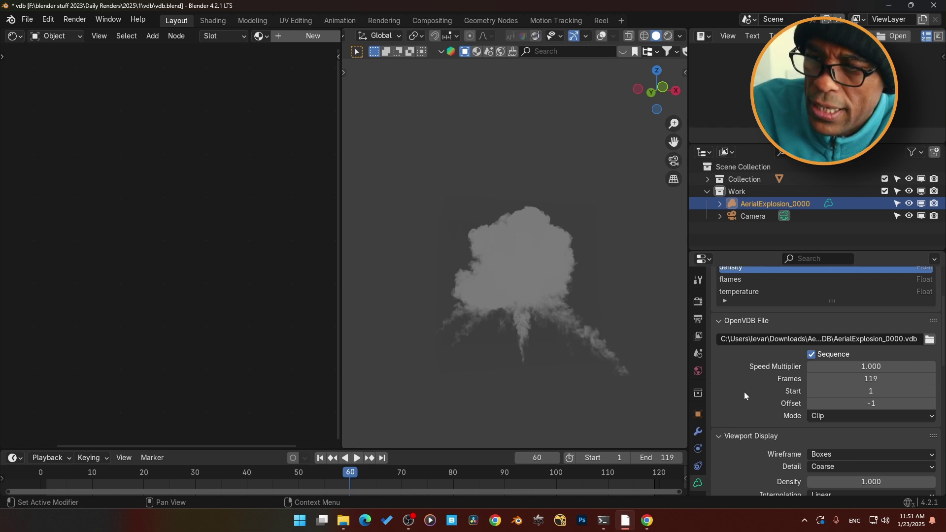
- Review the volume's viewport display and render settings, collapse the Slice options, and examine the Octane Volume Properties
scroll(763, 478, down, 3)
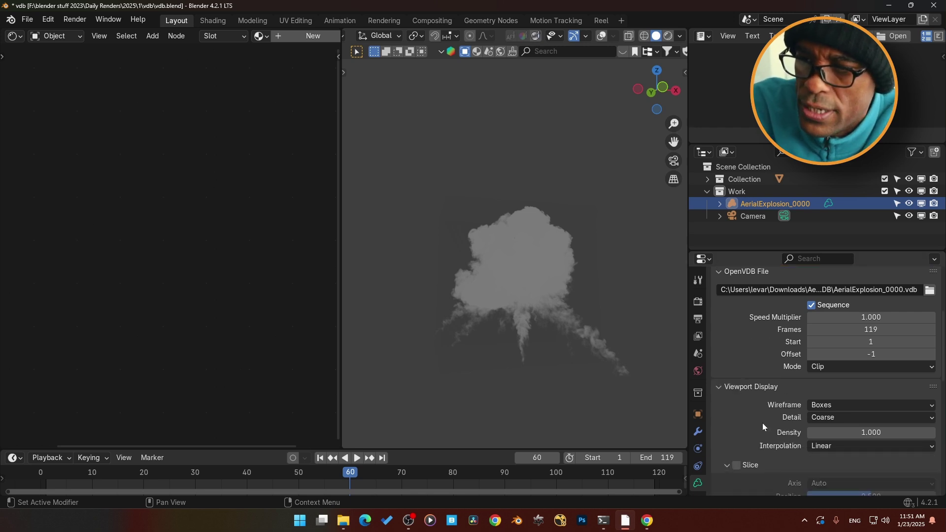
click(835, 406)
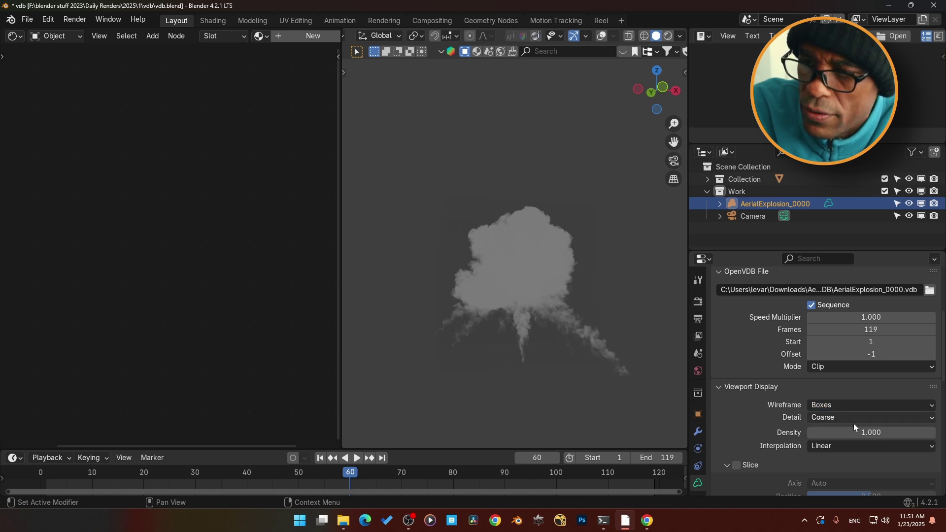
scroll(767, 449, down, 3)
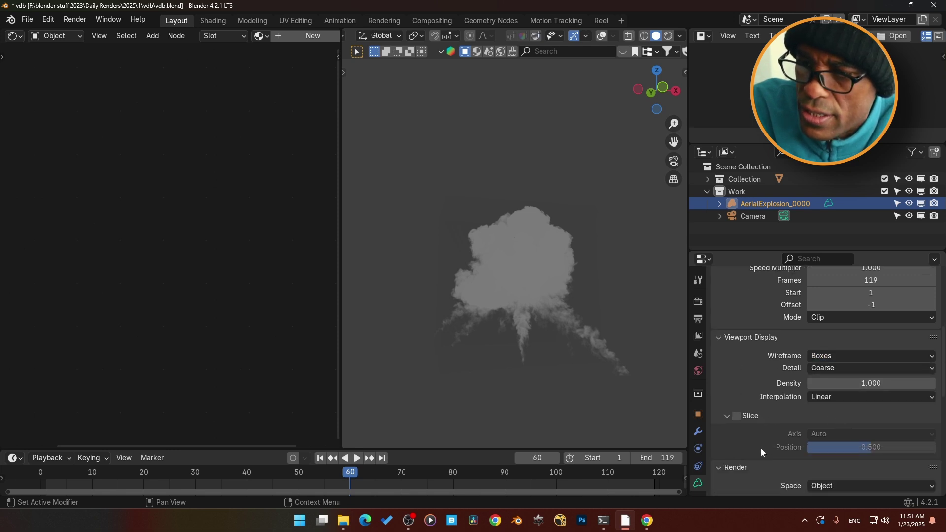
click(728, 391)
scroll(767, 412, down, 3)
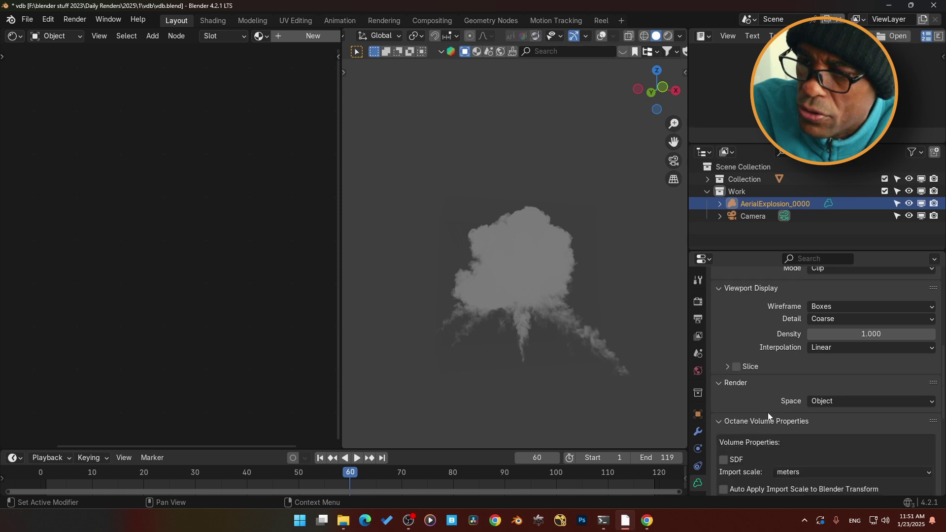
scroll(761, 405, down, 1)
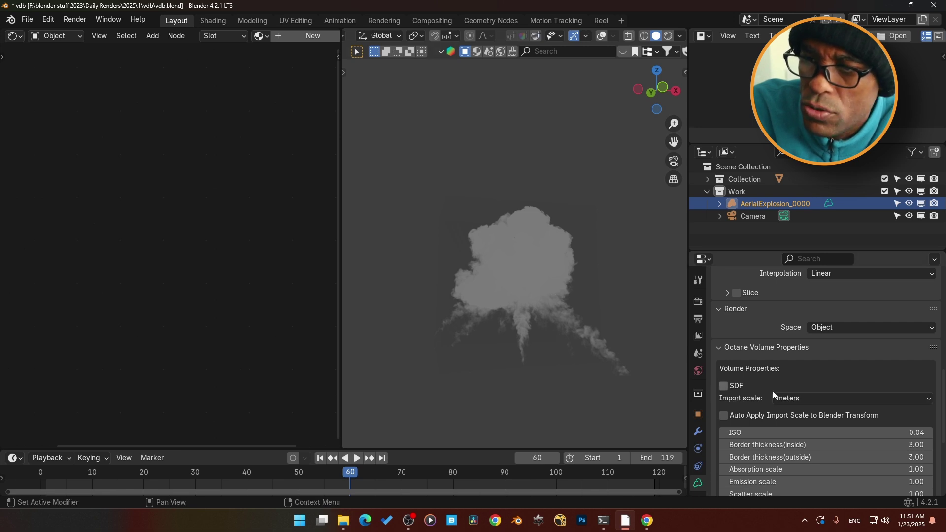
- Set the explosion volume's Octane import scale to decimeters and enable automatic application of that scale to the Blender transform
click(797, 398)
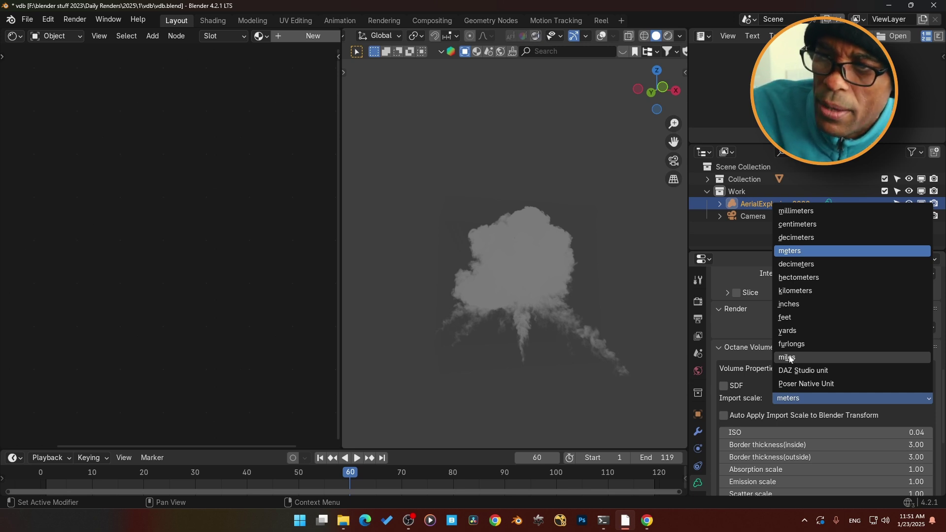
click(794, 237)
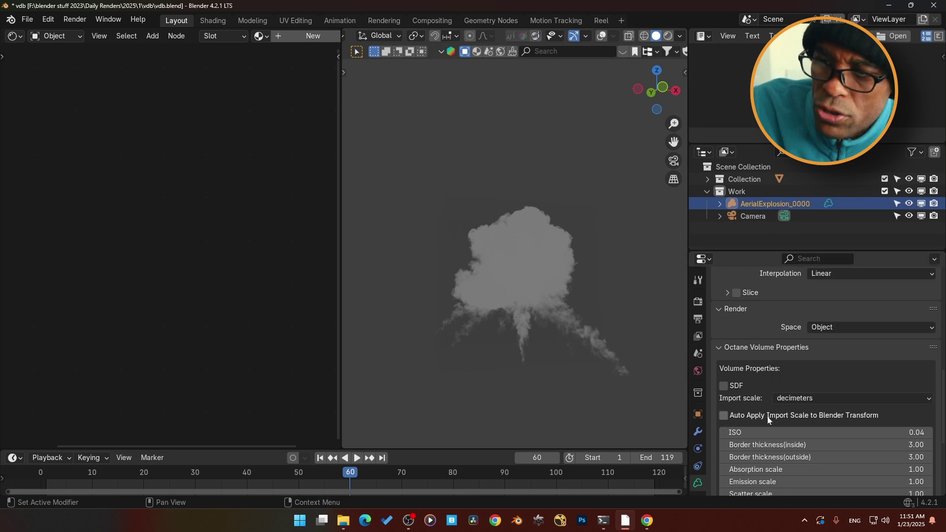
click(725, 415)
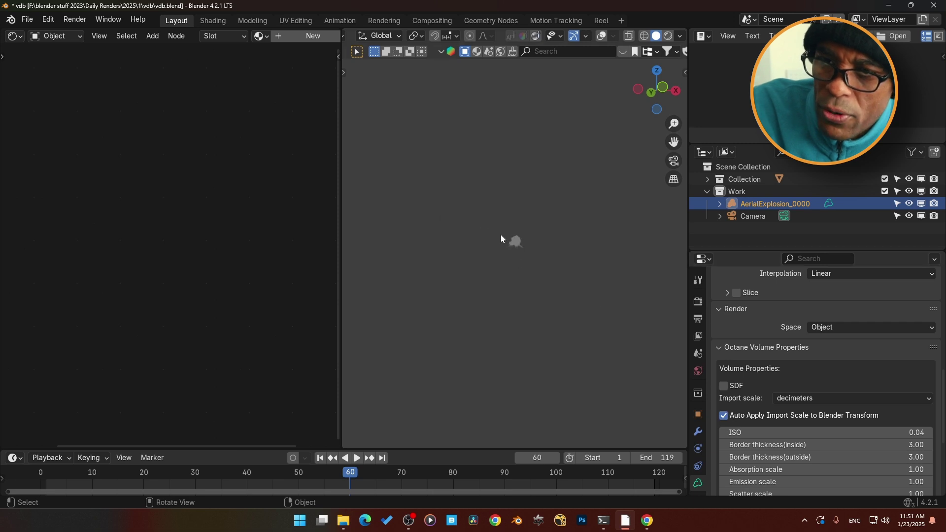
middle_drag(484, 215, 515, 241)
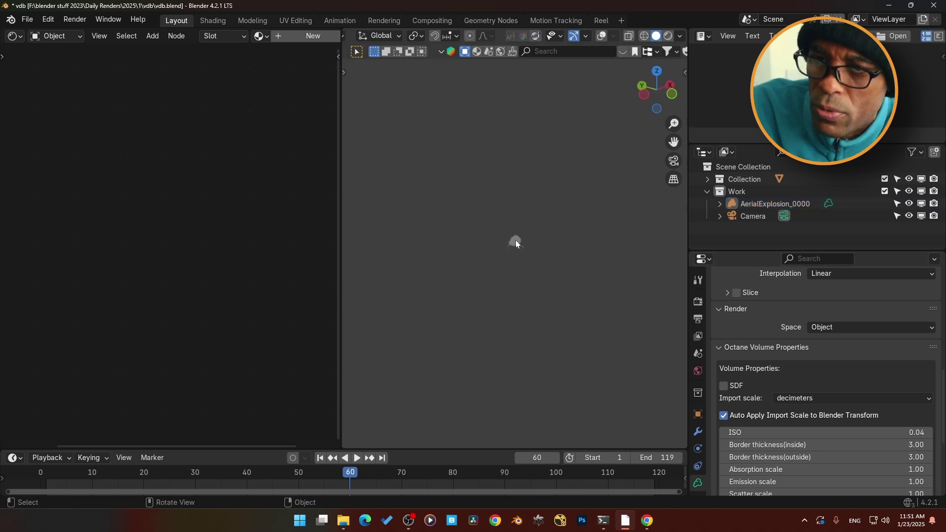
scroll(522, 252, up, 10)
middle_drag(512, 264, 500, 165)
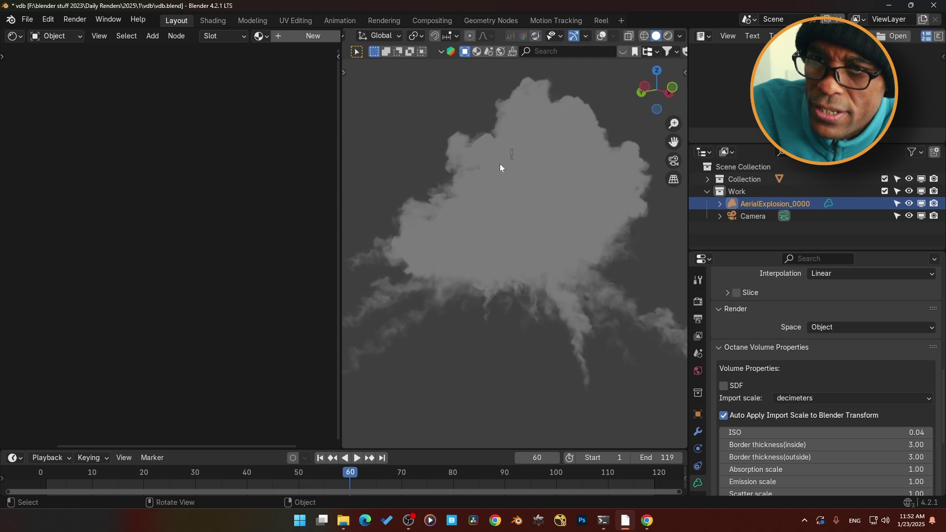
scroll(501, 172, up, 4)
scroll(498, 167, down, 2)
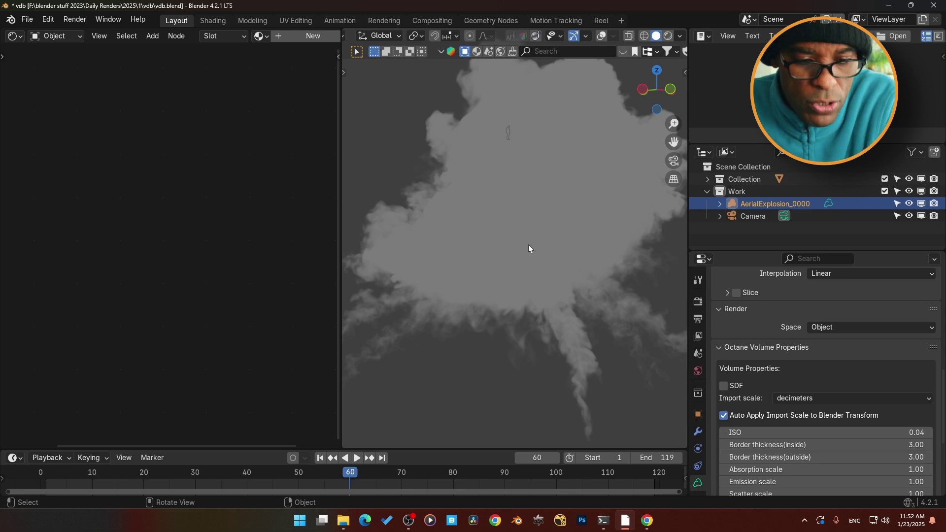
- Move the explosion volume upward along the global Z axis
key(g)
key(z)
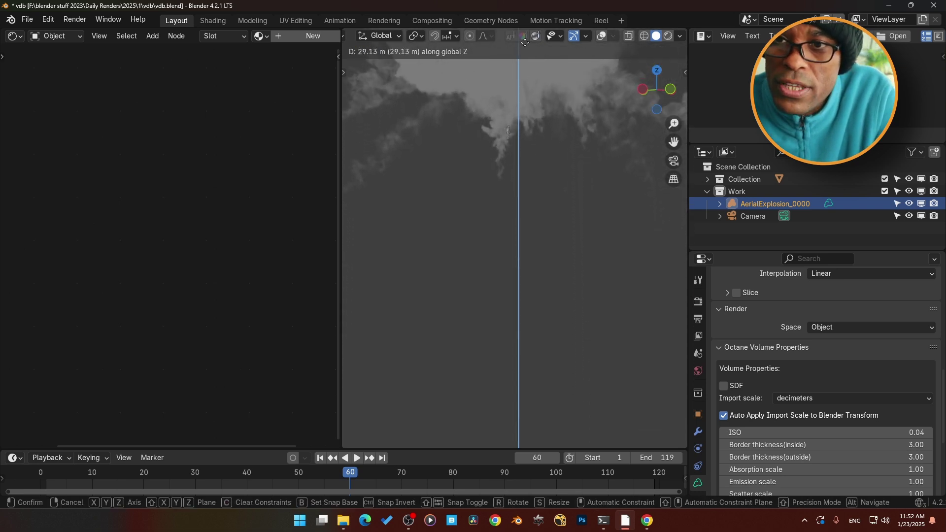
click(537, 97)
middle_drag(536, 94, 536, 282)
middle_drag(521, 222, 521, 200)
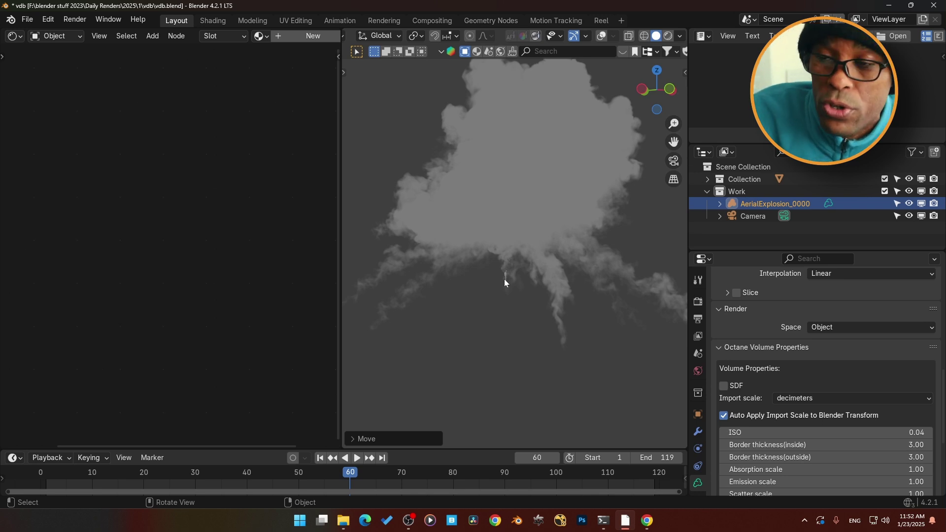
- Switch the viewport to rendered shading and set the world environment texture's power to 1
click(668, 36)
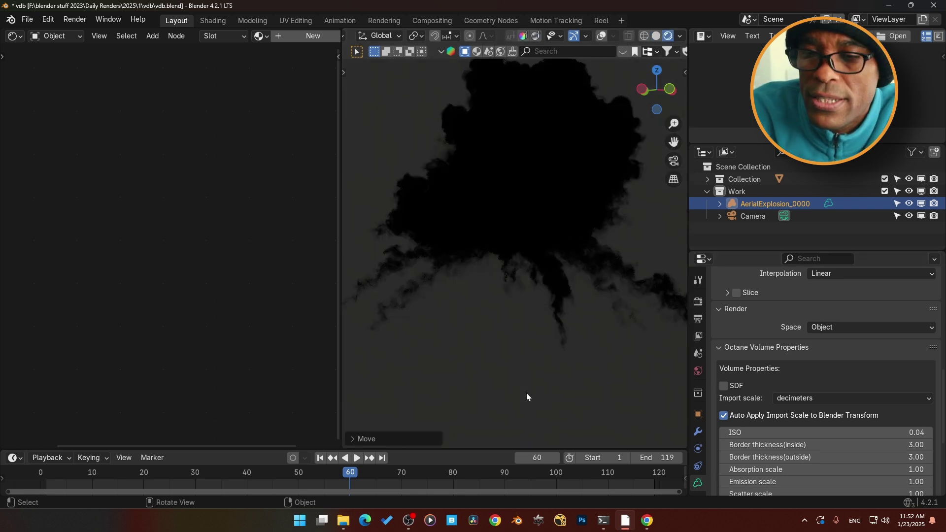
click(699, 371)
click(863, 288)
text(1)
key(Return)
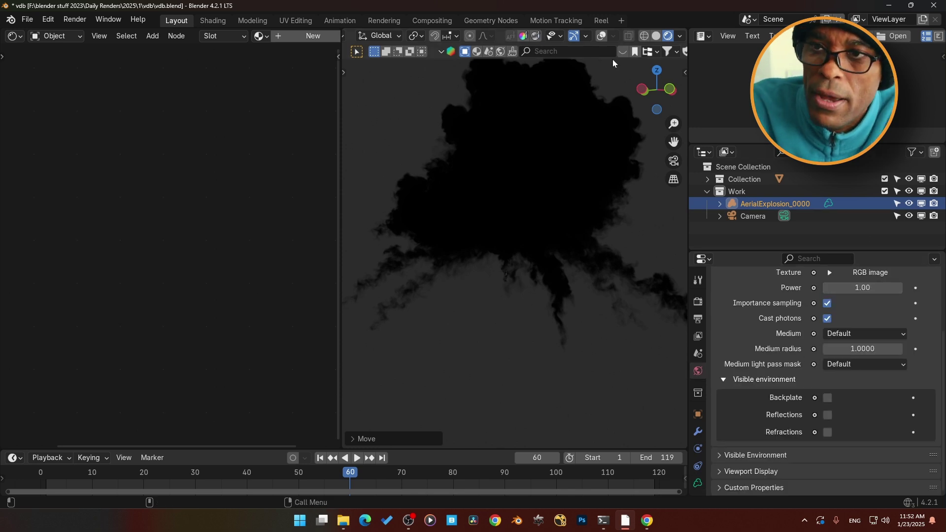
- Open the world's node tree and disconnect the second Texture environment from the World Output's Visible Environment input
click(62, 37)
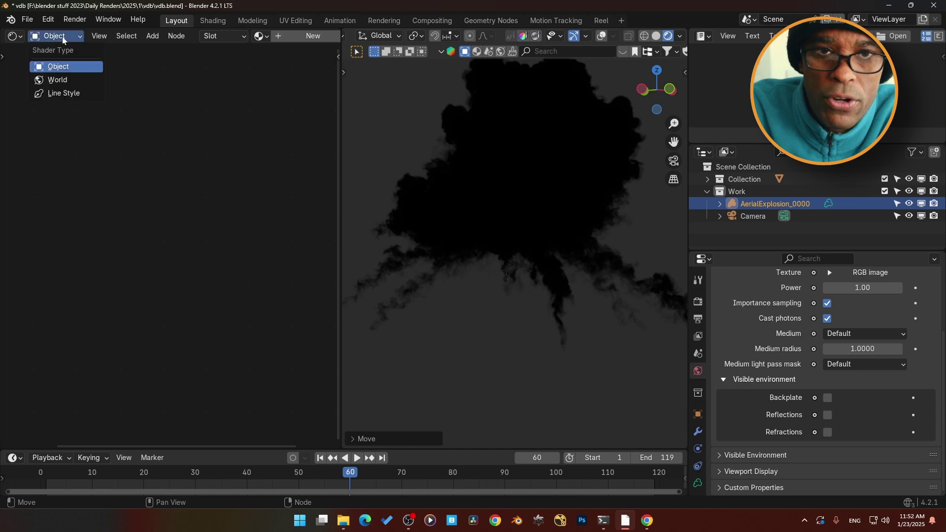
click(57, 80)
middle_drag(280, 182, 220, 190)
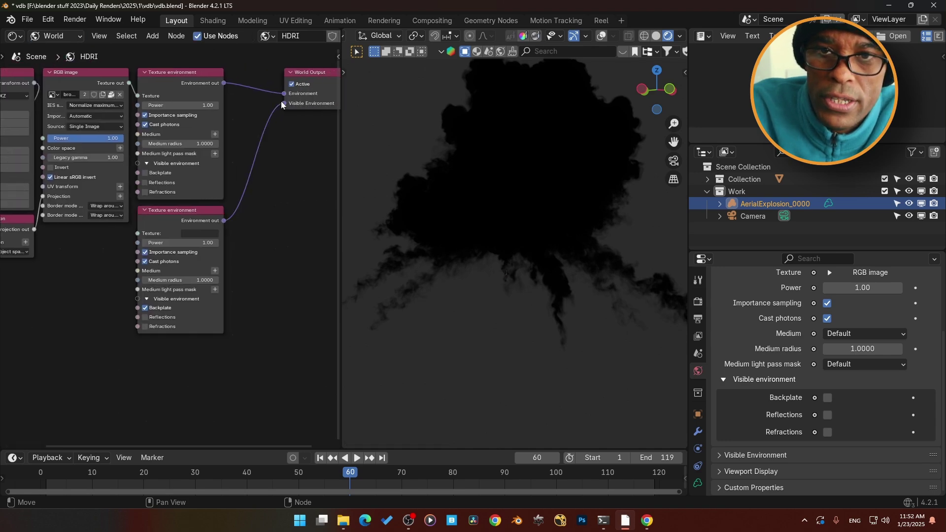
middle_drag(509, 239, 488, 246)
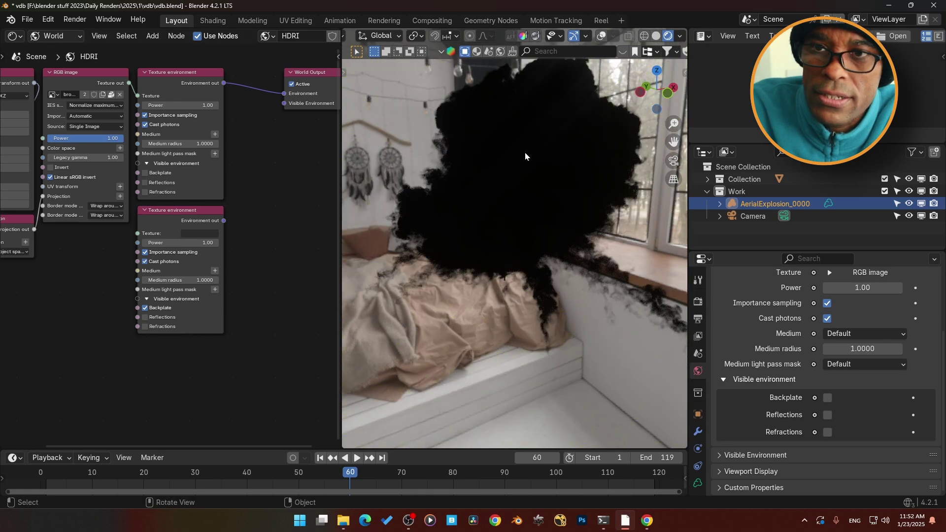
- Return the shader editor to object materials and create a new material for the explosion volume
click(69, 36)
click(55, 66)
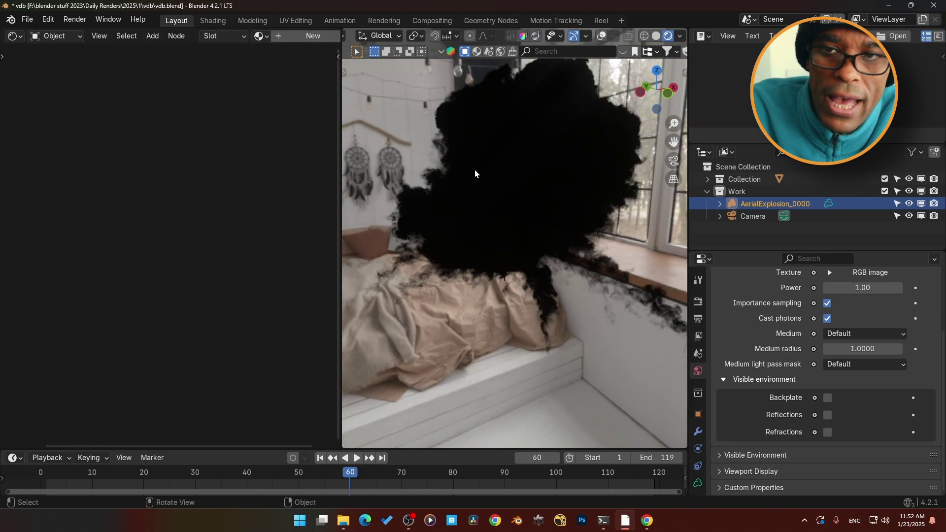
click(297, 38)
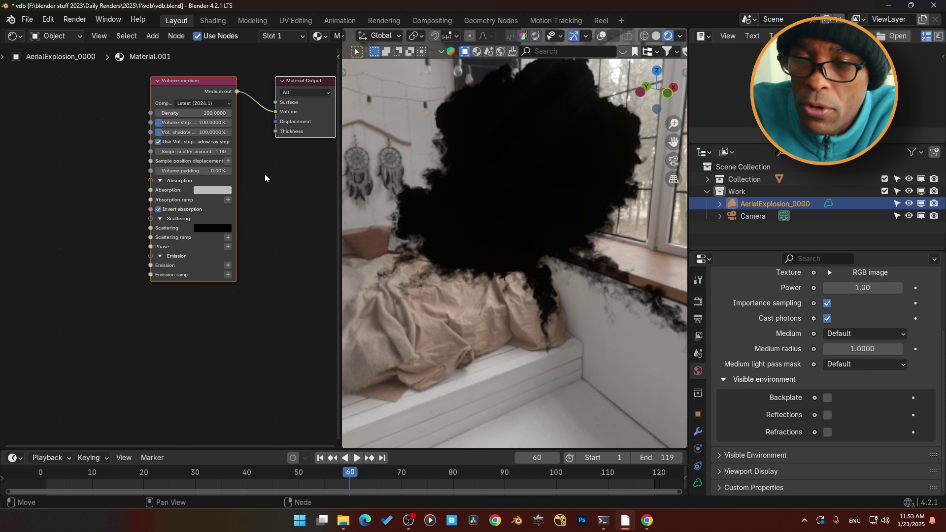
- Set the Volume medium's scattering colour to white with a value of 1.000
ctrl+middle_drag(262, 211, 250, 287)
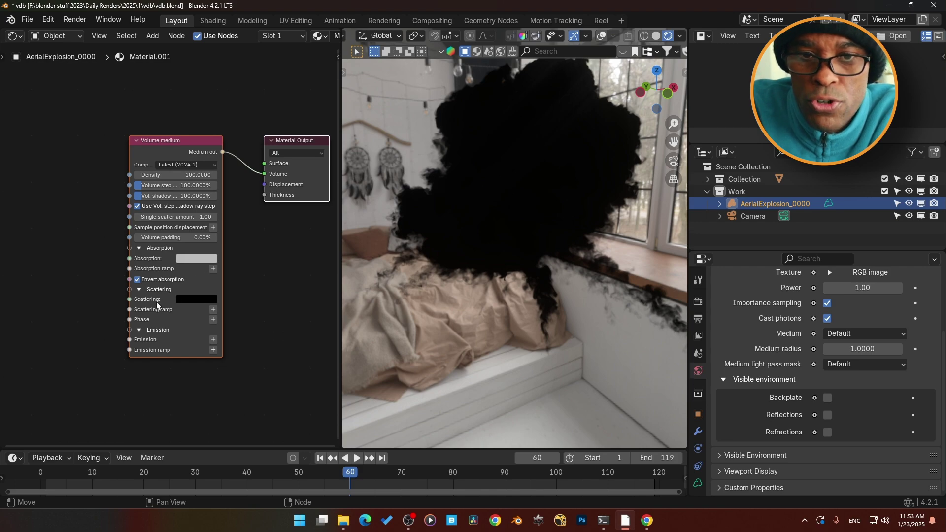
click(202, 300)
drag(270, 242, 269, 163)
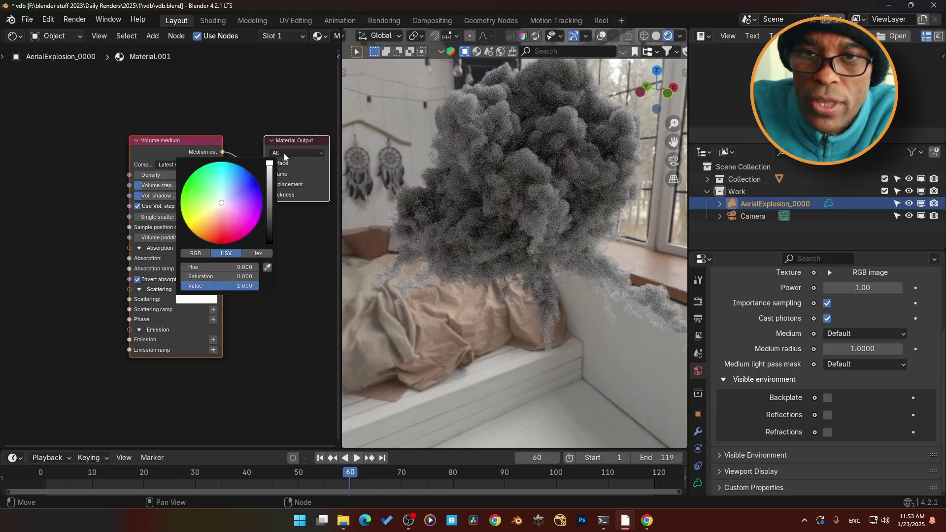
- Try Volume medium densities of 0.0001, 1 and 500, and restore the density to 100
middle_drag(476, 206, 493, 222)
click(180, 175)
text(0.0001)
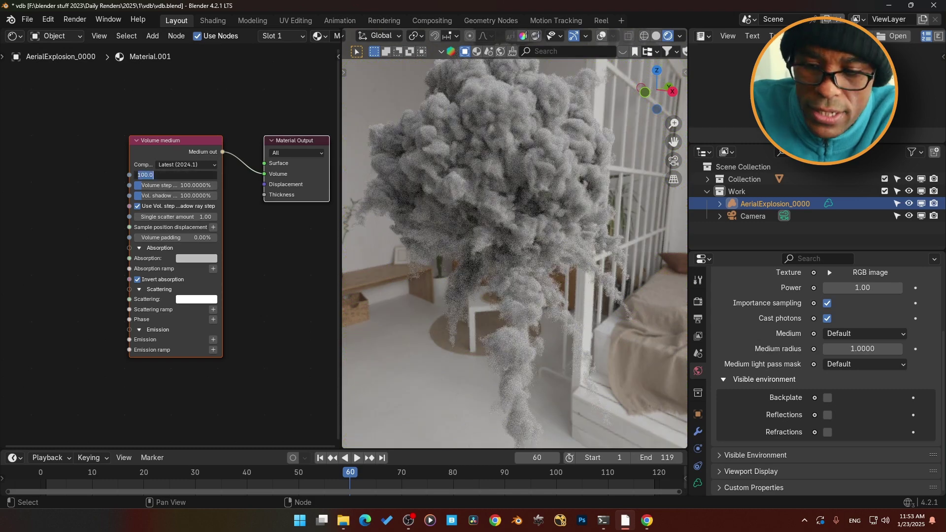
key(Return)
click(180, 175)
text(1)
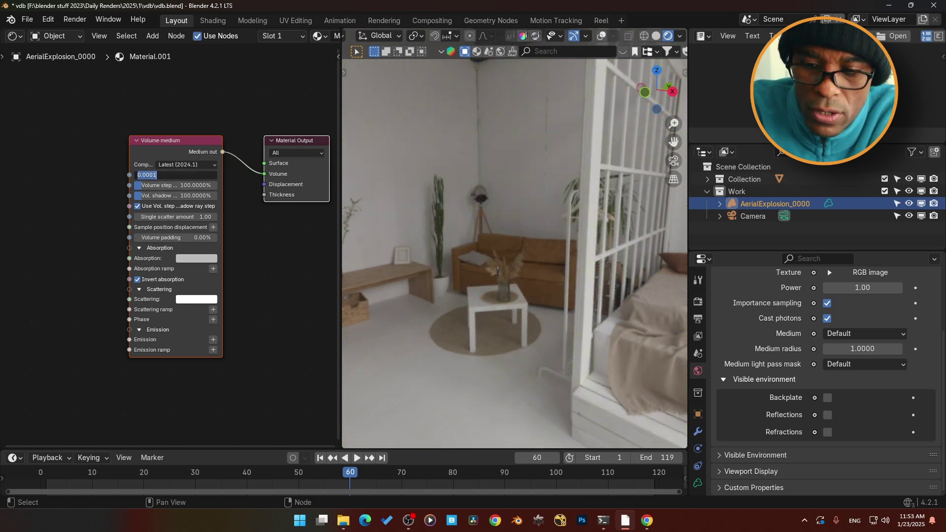
key(Return)
click(180, 175)
text(500)
key(Return)
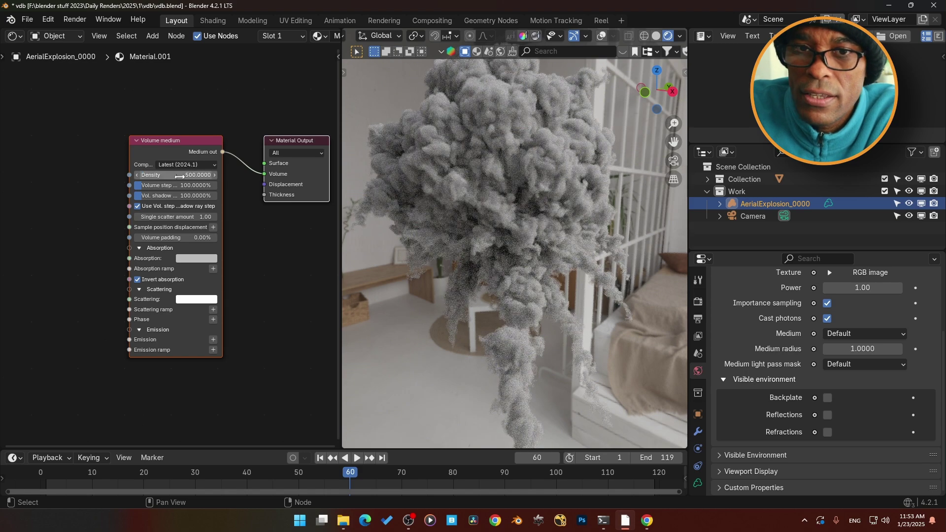
click(180, 175)
key(Return)
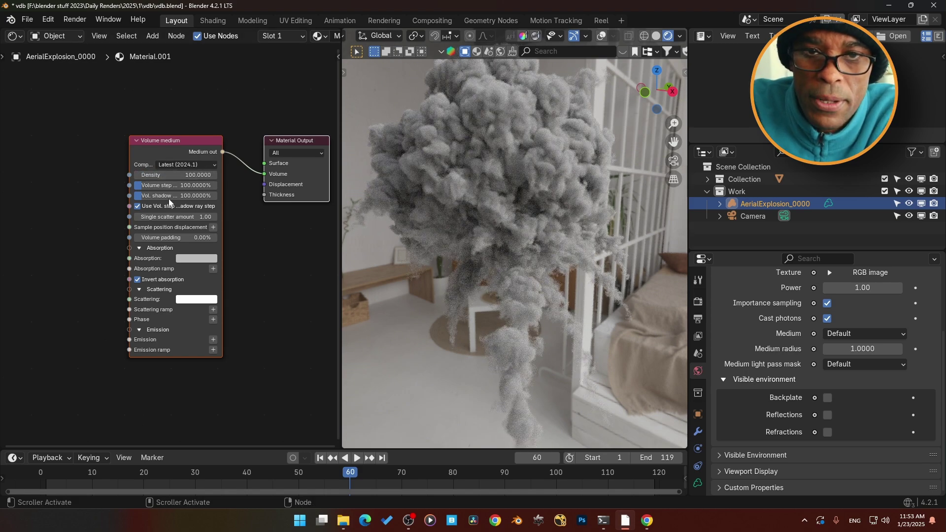
- Widen the Volume medium node, try a volume step of 0.01%, and restore the volume step to 100%
click(113, 186)
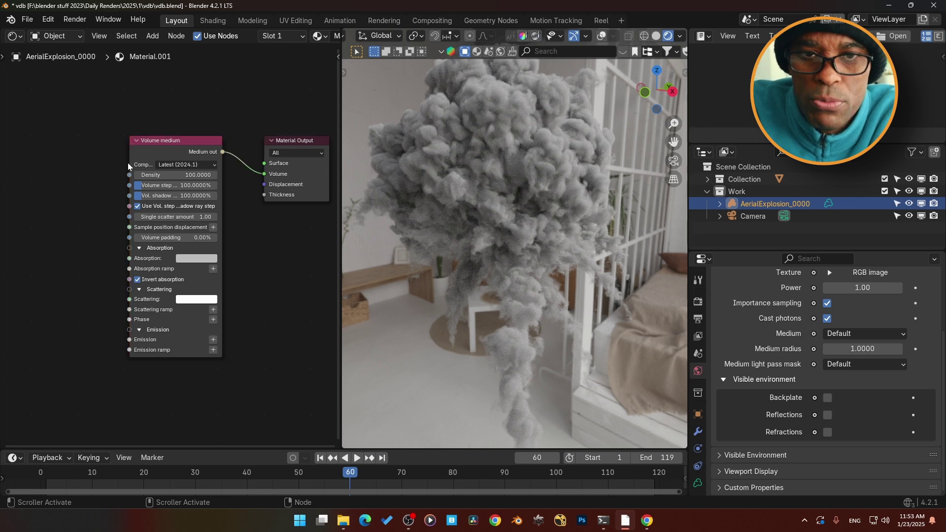
drag(129, 164, 80, 163)
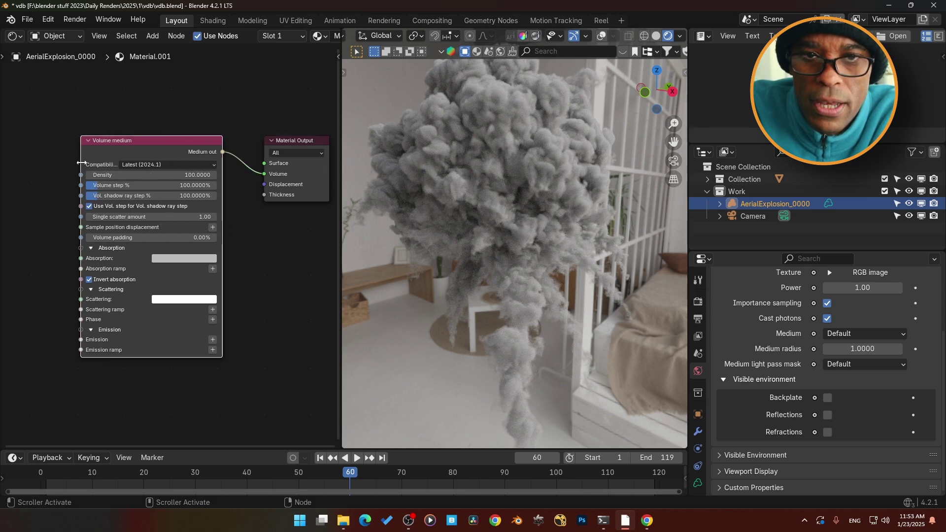
double_click(135, 186)
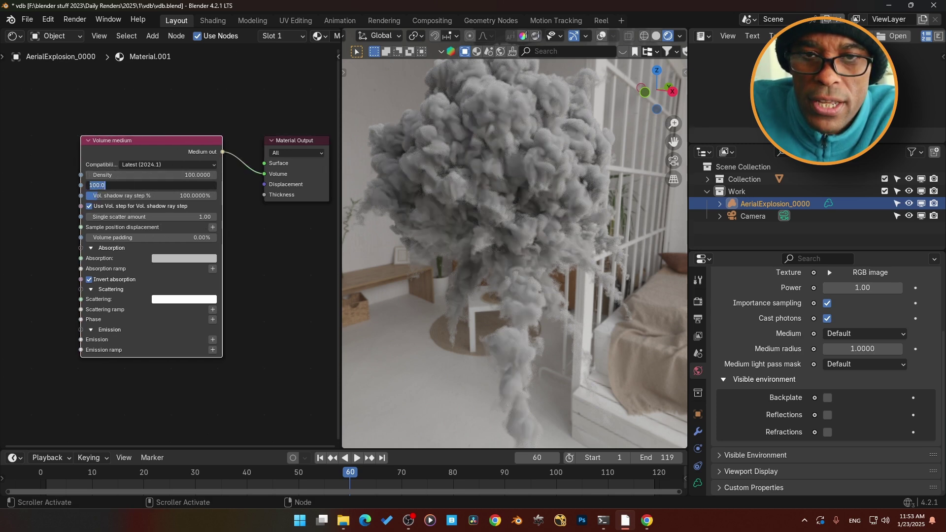
text(0.01)
key(Return)
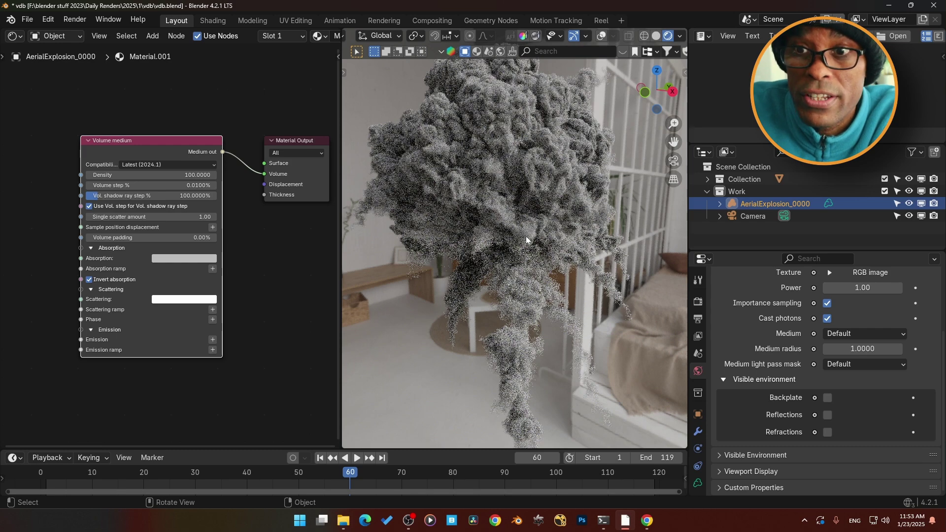
click(158, 185)
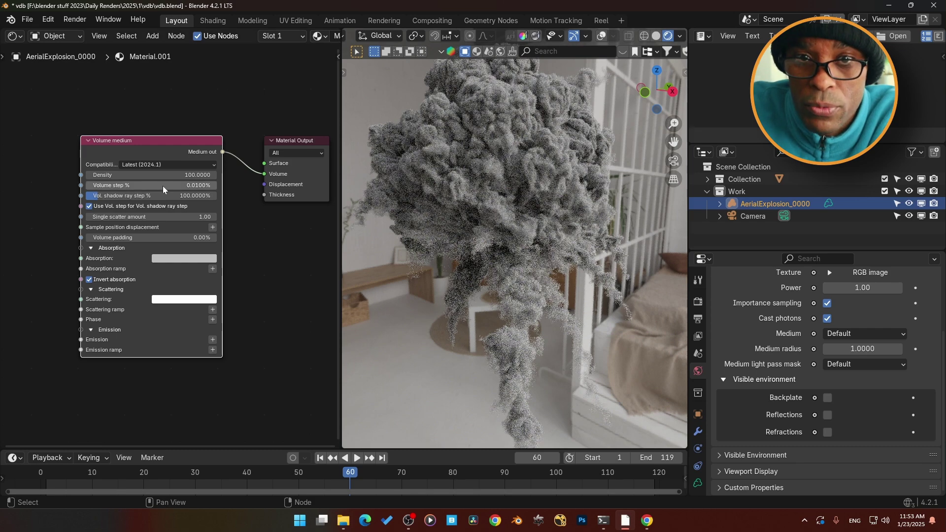
text(100)
key(Return)
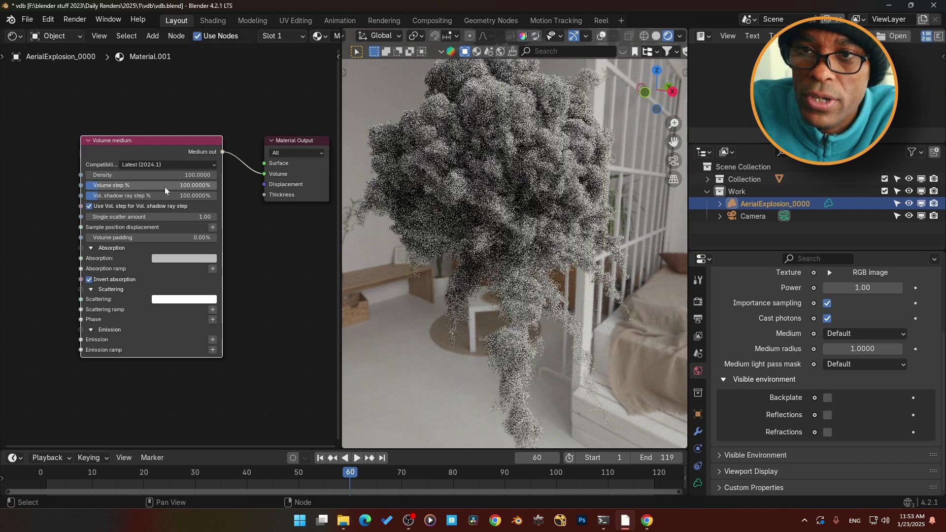
- Try a volume step of 1000% on the Volume medium and undo the change
click(173, 188)
text(1000)
key(Return)
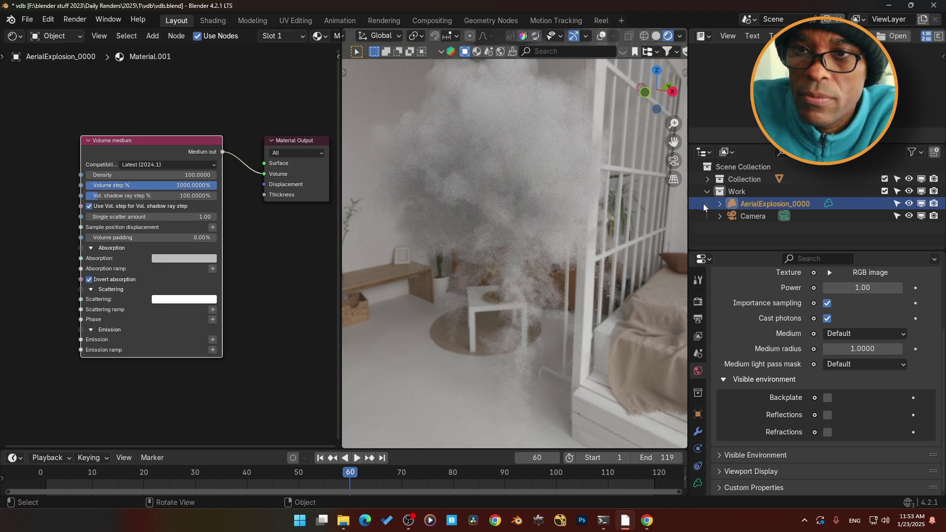
click(142, 188)
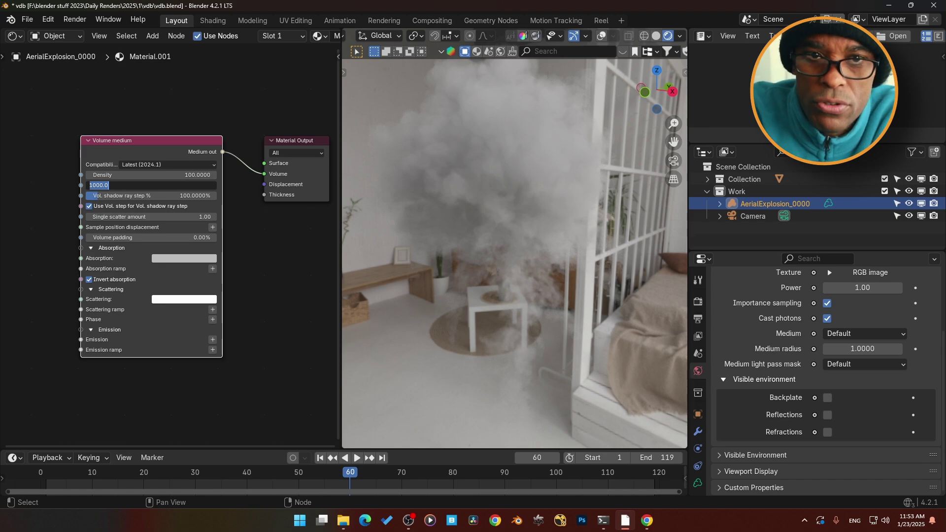
key(Return)
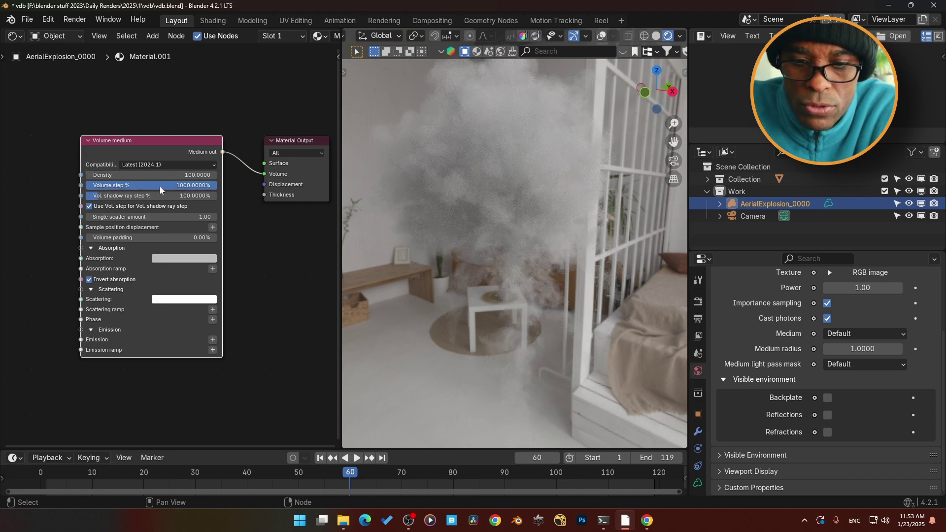
key(ctrl+z)
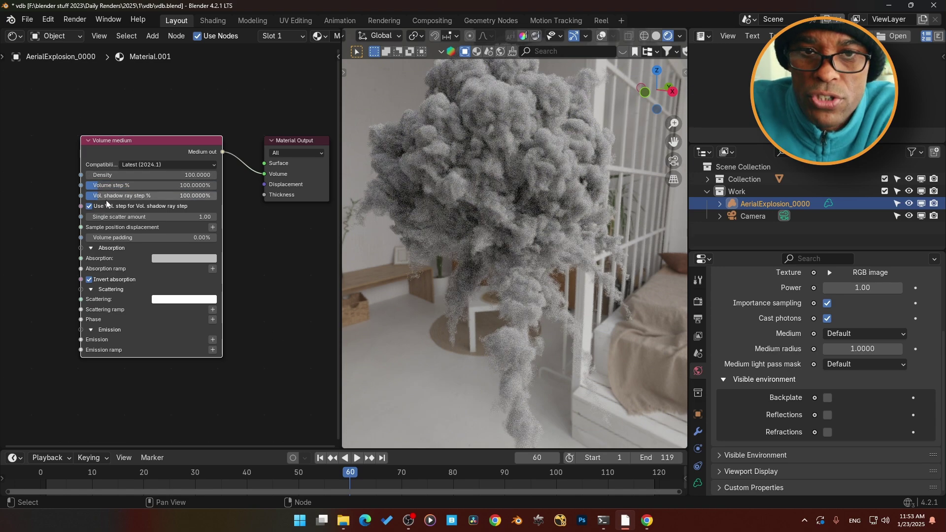
- Try a volume shadow ray step of 0.01% on the Volume medium and restore it to 100%
click(107, 197)
text(100)
key(Return)
click(105, 200)
text(0.01)
key(Return)
click(105, 197)
text(100)
key(Return)
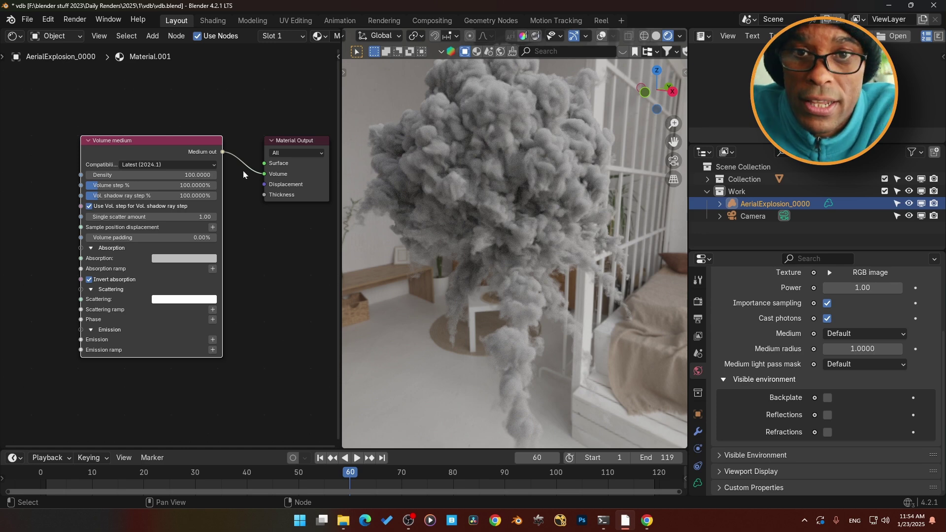
- Try a Black body emission with Normalize turned off on the Volume medium's Emission input, and delete that node
drag(181, 146, 243, 315)
middle_drag(243, 315, 248, 296)
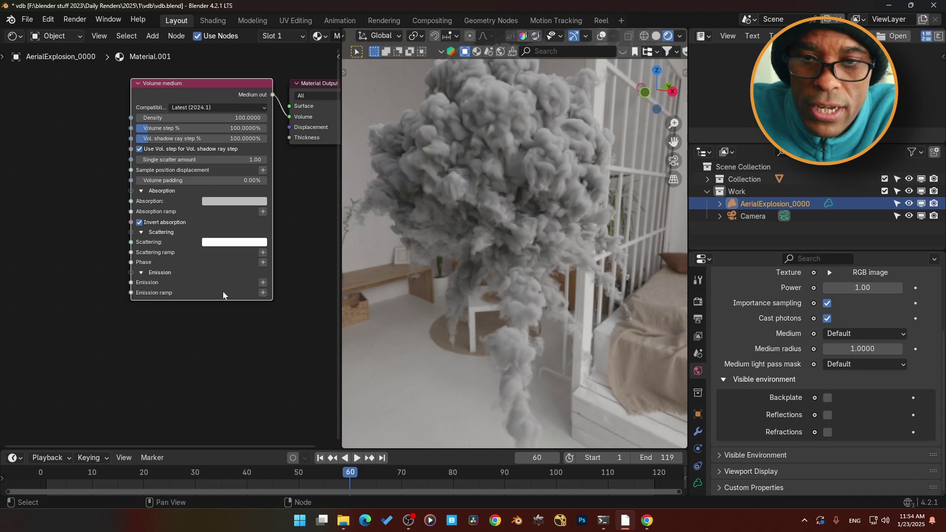
click(263, 285)
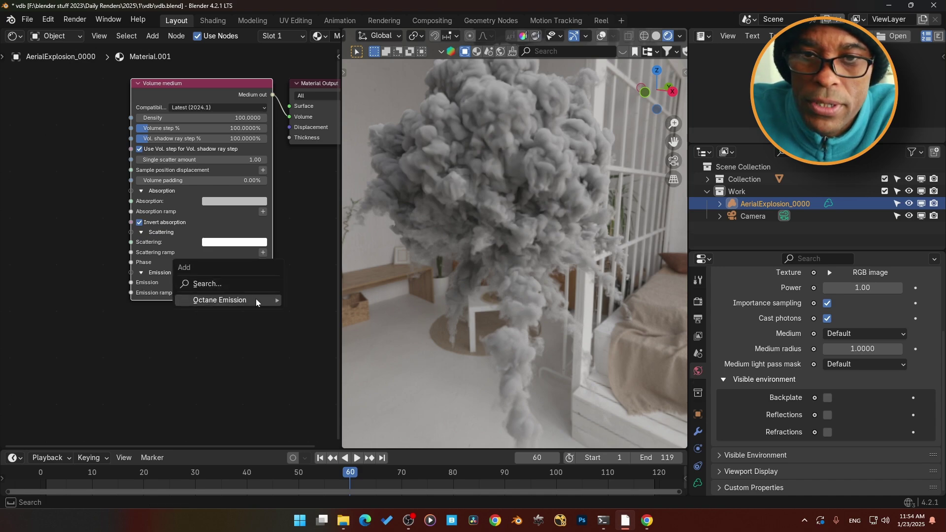
mouse_move(255, 300)
click(315, 299)
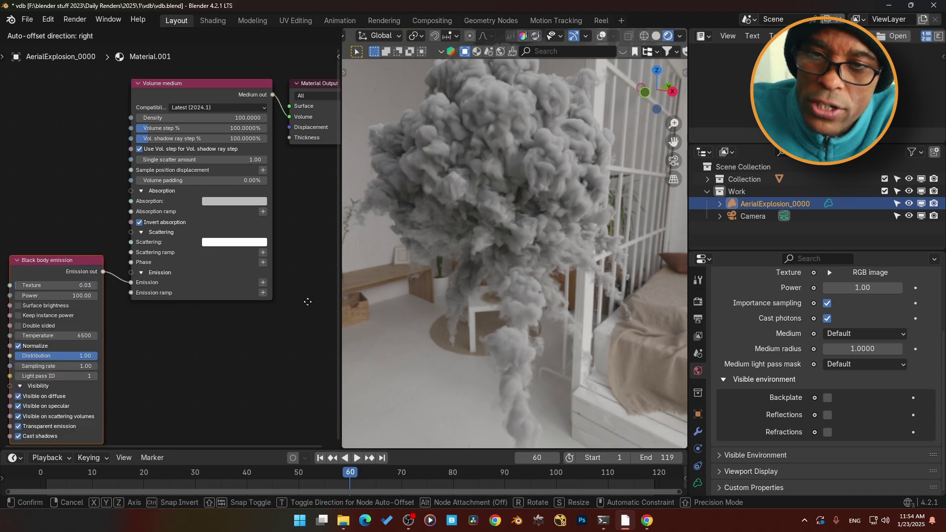
drag(47, 302, 49, 236)
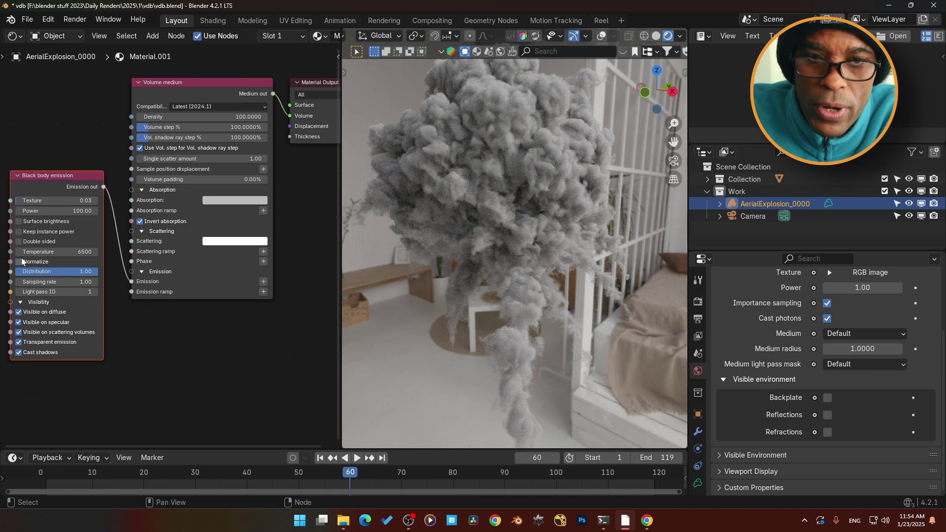
drag(60, 188, 67, 113)
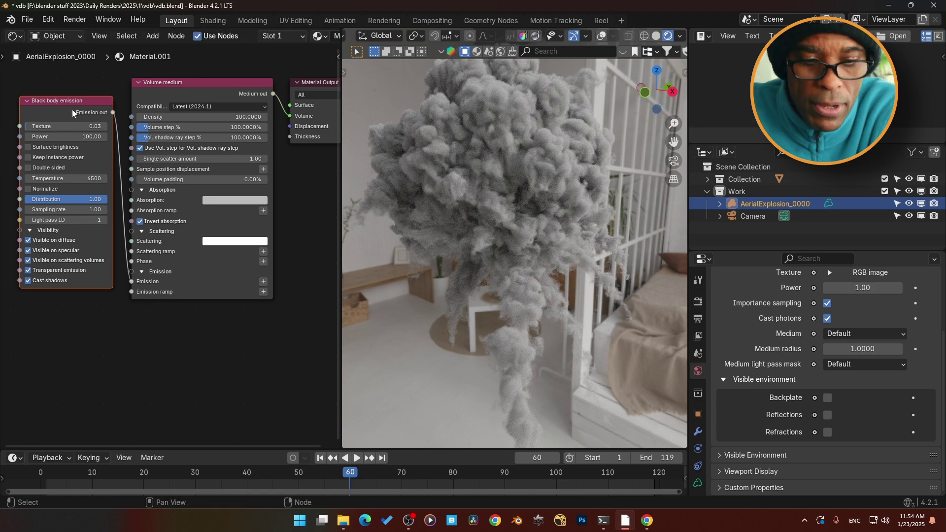
key(Delete)
- Add a Texture emission to the Volume medium's Emission input and briefly try it with Transparent emission turned off
key(shift+a)
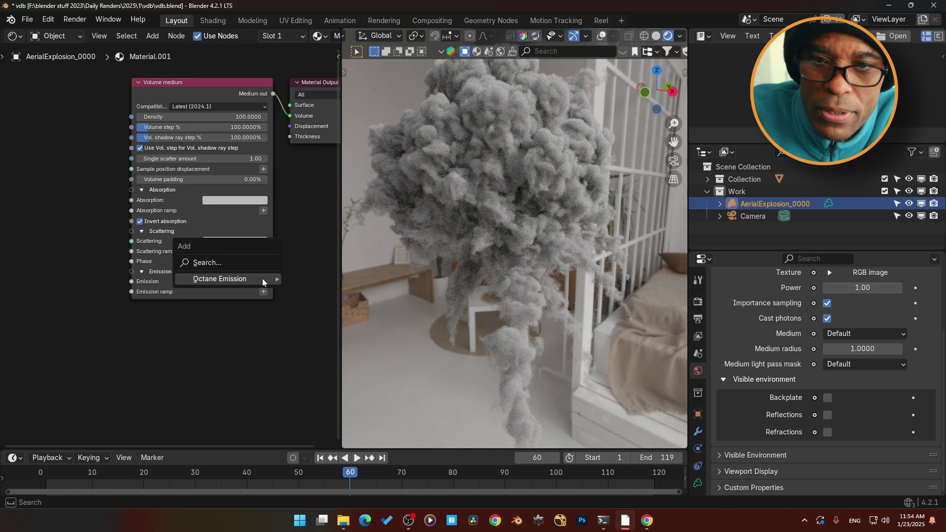
mouse_move(262, 279)
click(331, 292)
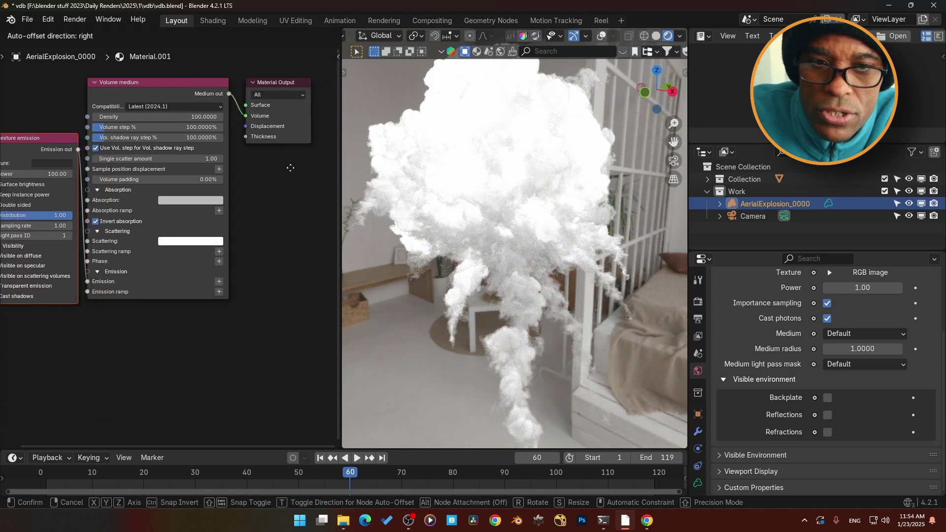
click(292, 172)
middle_drag(175, 327, 217, 345)
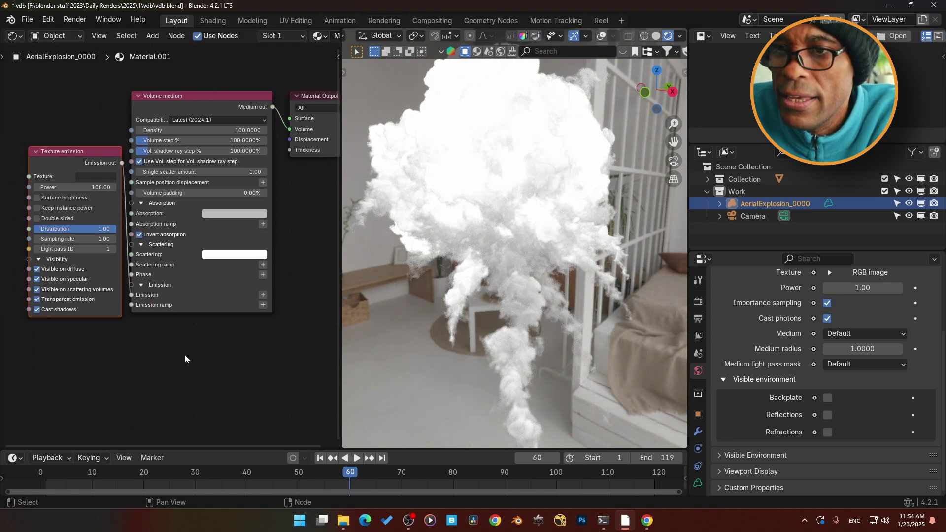
click(37, 300)
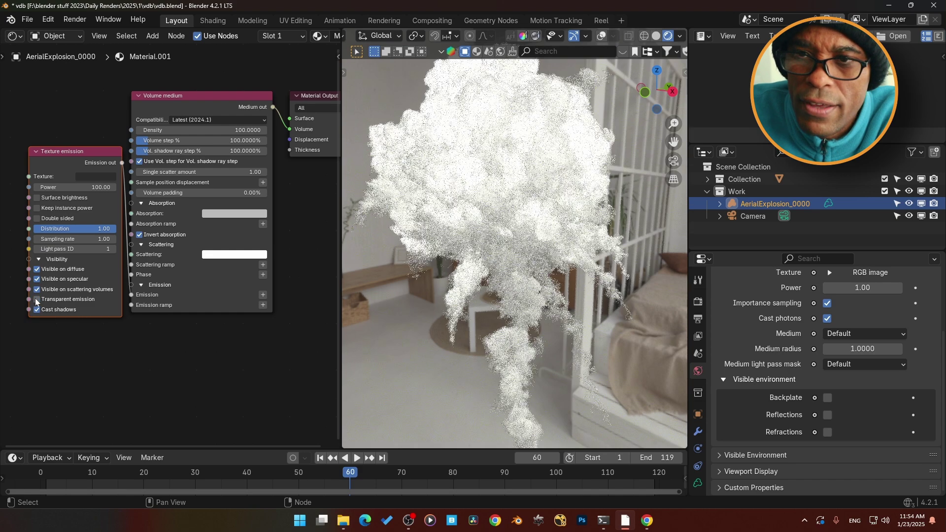
middle_drag(78, 353, 127, 355)
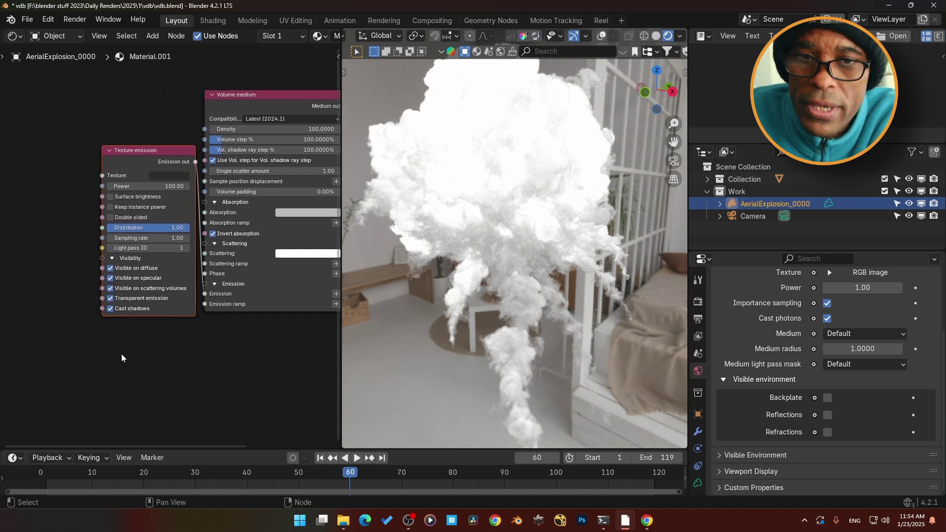
- Add a Gaussian spectrum node and connect it to the Texture input of the Texture emission
middle_drag(57, 314, 140, 318)
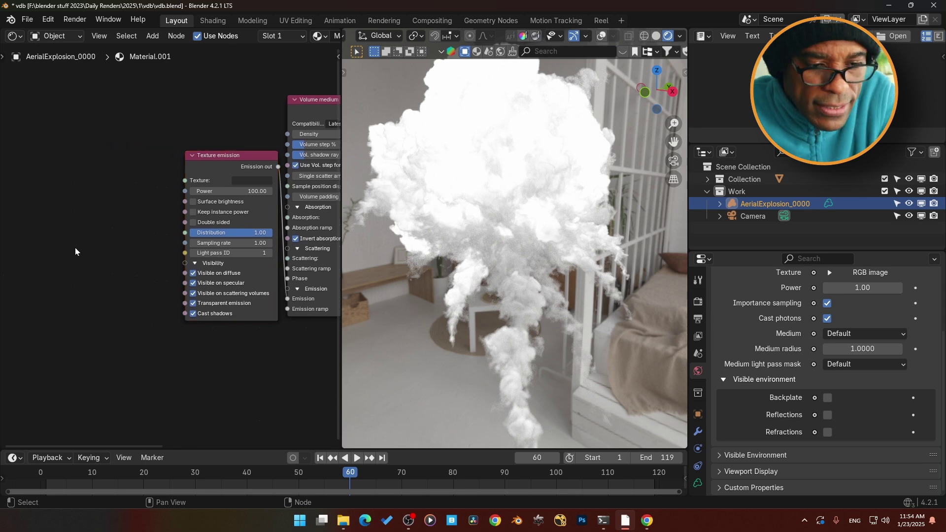
key(shift+a)
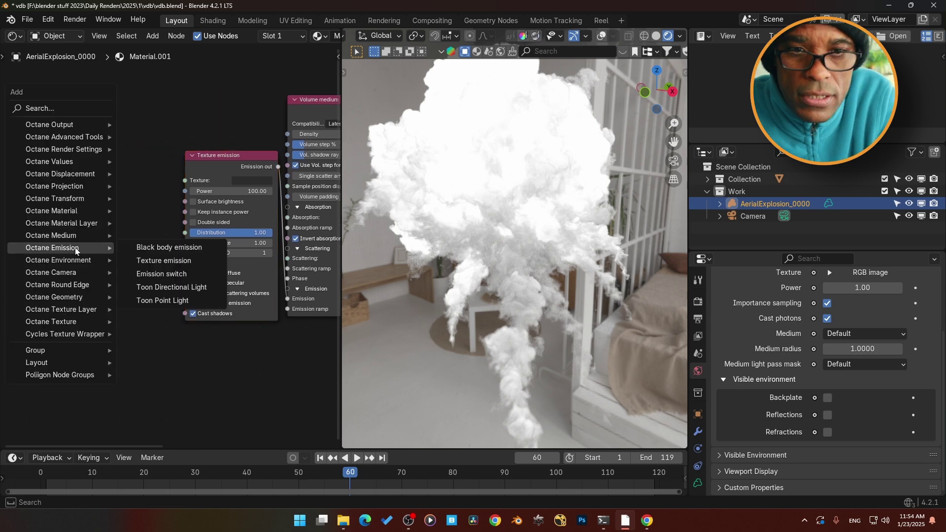
text(g)
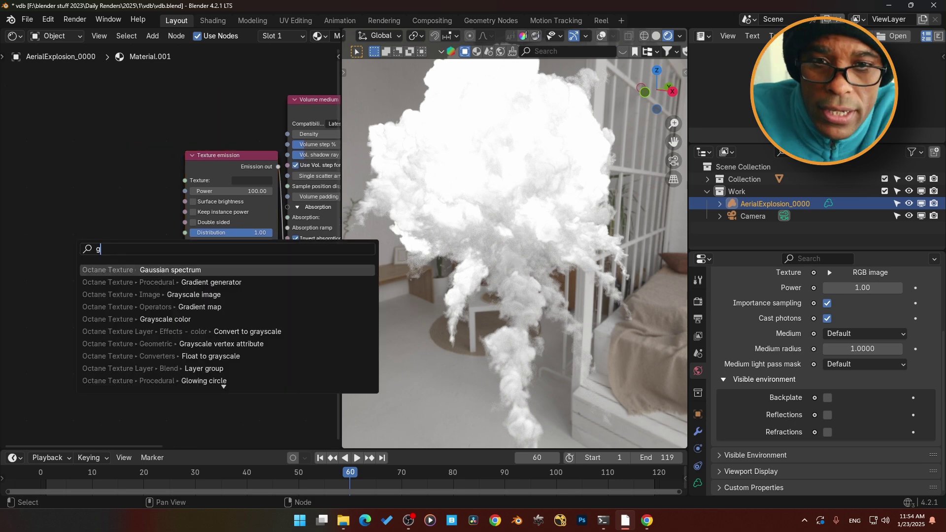
key(Return)
click(148, 210)
drag(156, 215, 185, 181)
drag(141, 202, 159, 165)
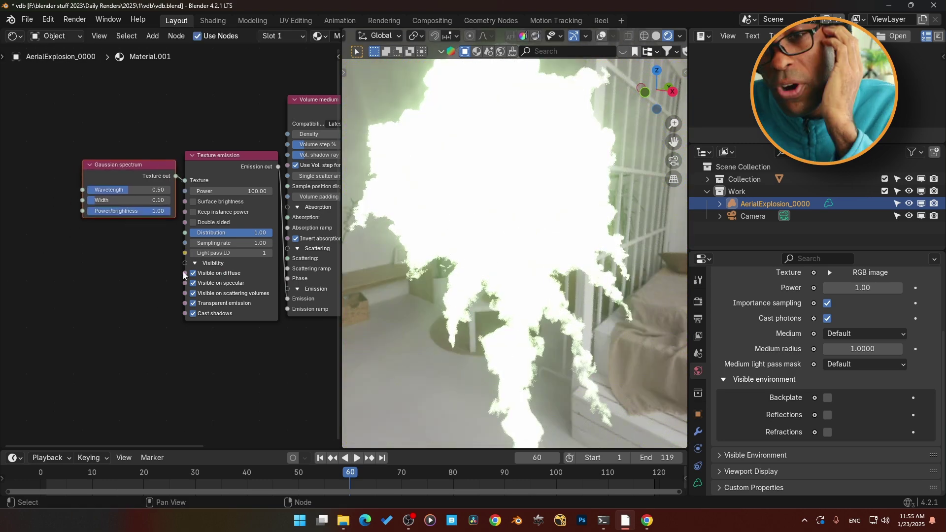
- Set the Texture emission's power to 1
click(237, 191)
text(1)
key(Return)
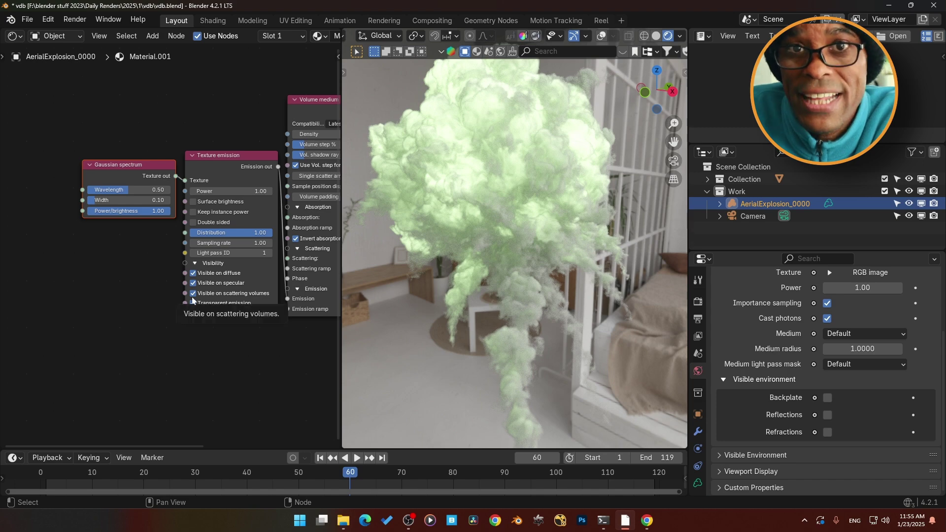
- Add a Volume gradient to the Volume medium's Emission ramp and place it below the Texture emission
middle_drag(193, 299, 66, 229)
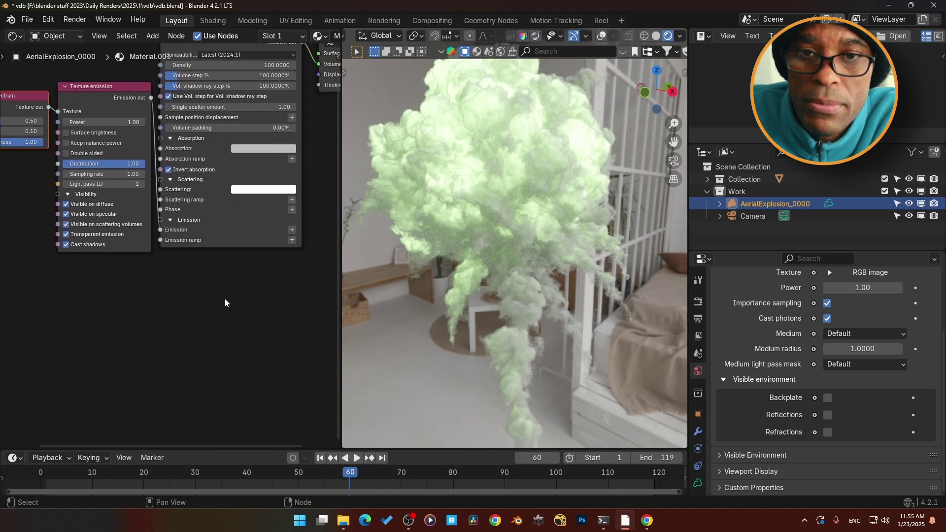
click(293, 240)
drag(85, 232, 143, 284)
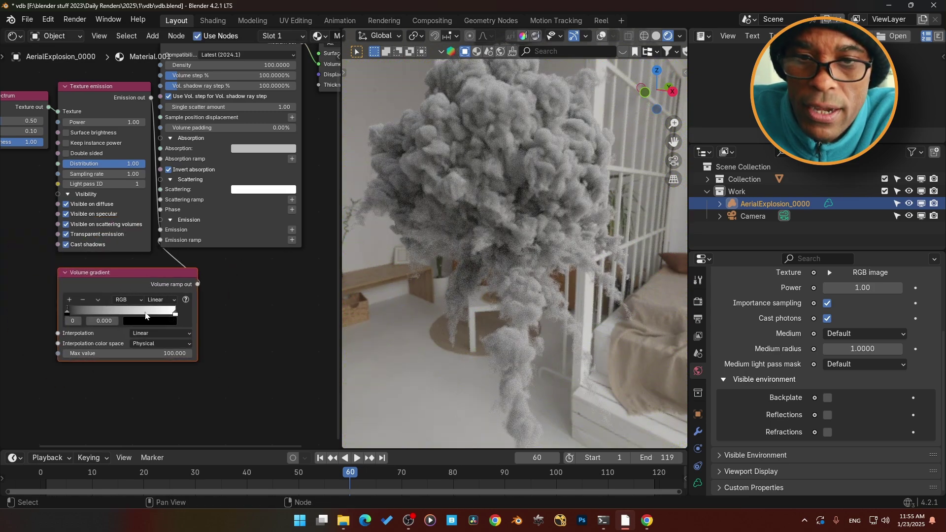
- Try moving the Volume gradient's white stop to the start of the ramp and restore it
drag(71, 311, 45, 312)
key(Escape)
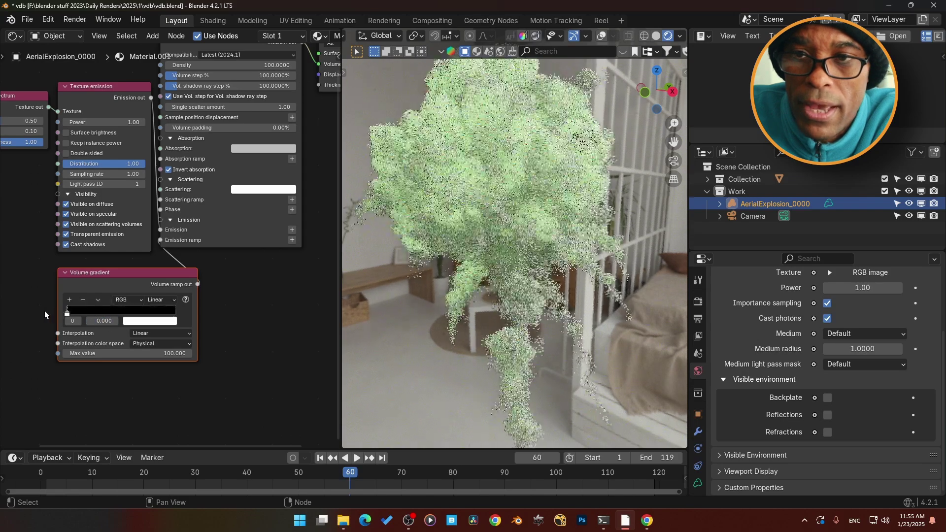
key(Escape)
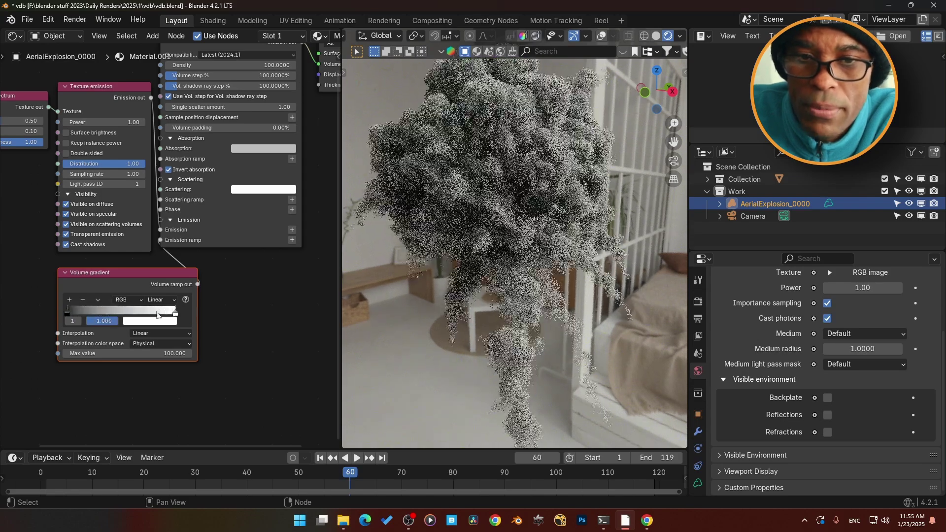
- Flip the Volume gradient's color ramp and shift its white stop to position 0.010
click(101, 300)
click(103, 308)
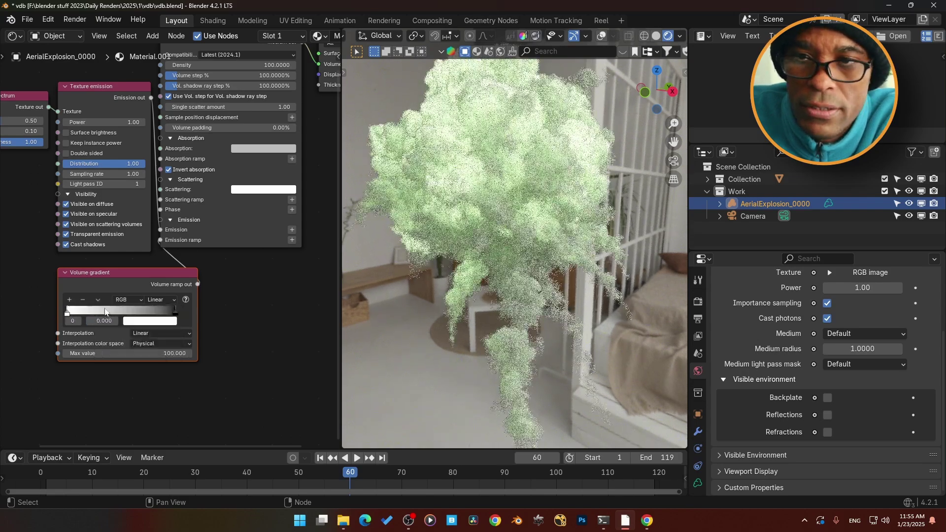
drag(142, 314, 175, 315)
mouse_move(68, 313)
mouse_down()
mouse_move(183, 313)
mouse_move(59, 311)
mouse_up()
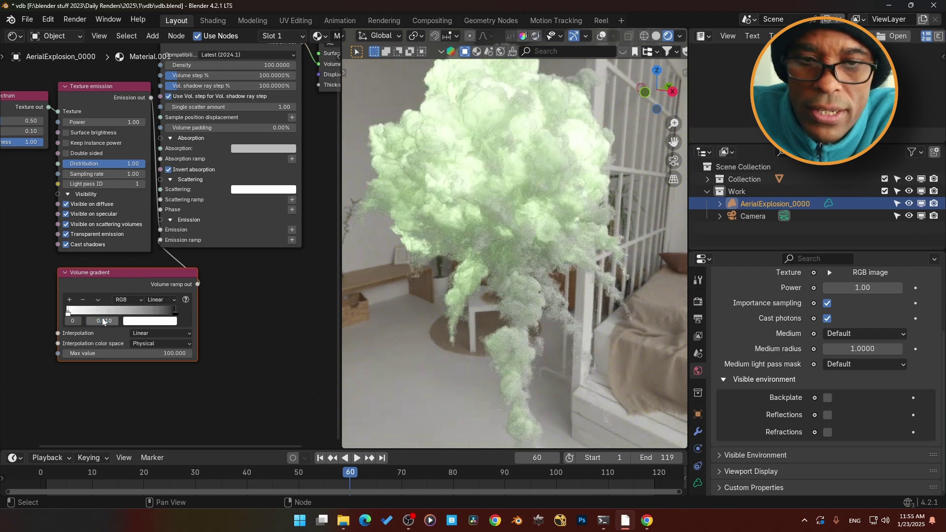
- Color the gradient's first stop red and add a middle stop in orange with a hue of about 0.069
click(138, 322)
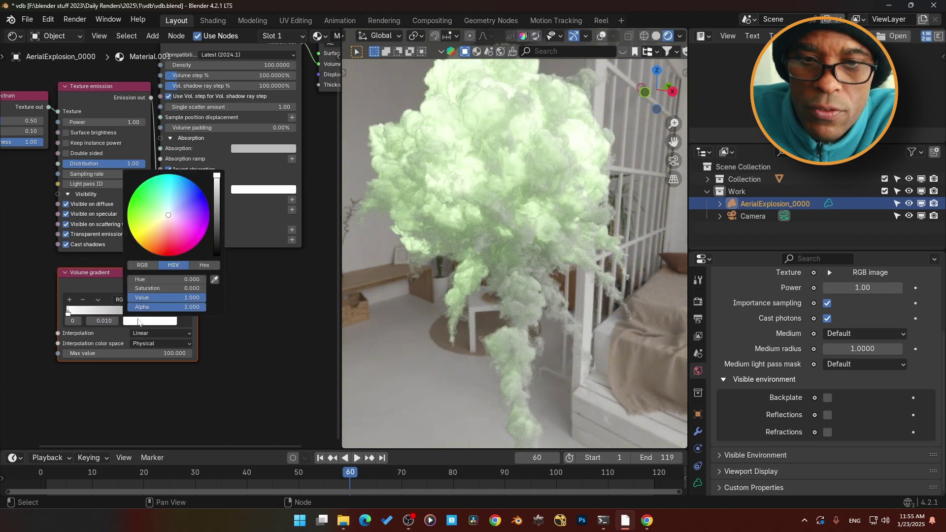
drag(167, 221, 166, 256)
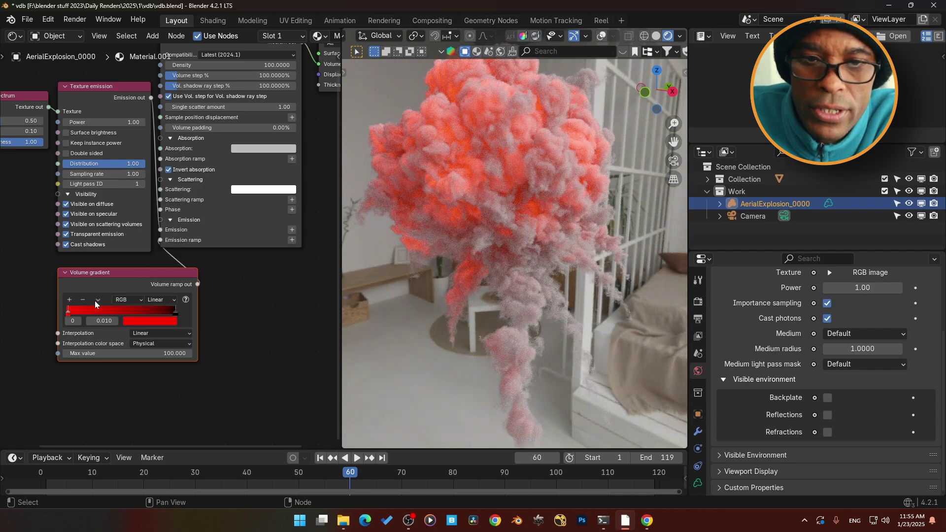
click(69, 300)
click(138, 322)
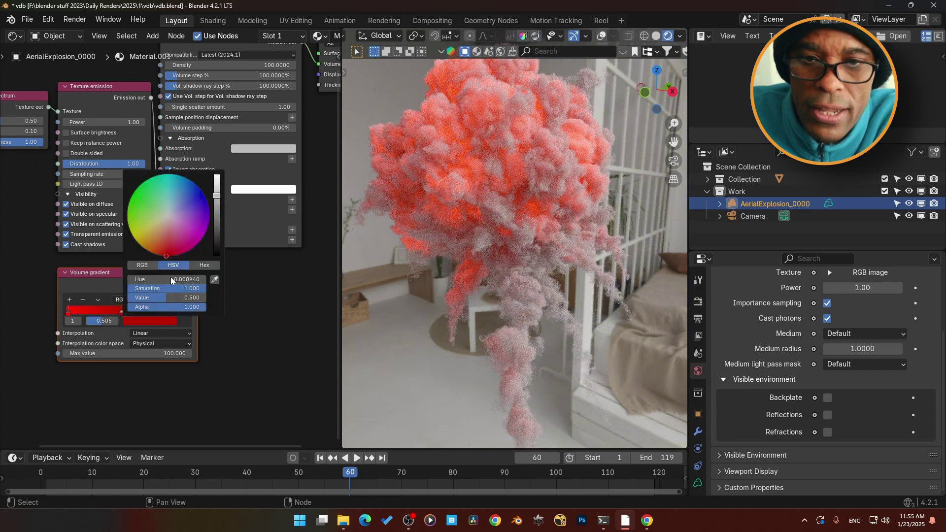
drag(162, 251, 143, 248)
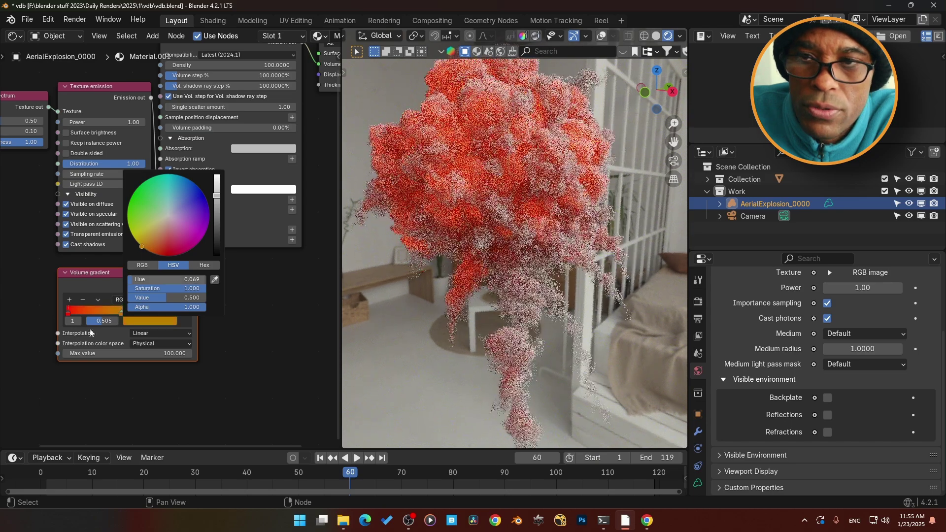
- Move the orange stop toward the red end and create a brighter yellow stop at 0.399 with a hue of about 0.128
mouse_move(122, 312)
mouse_down()
mouse_move(74, 312)
mouse_move(108, 318)
mouse_up()
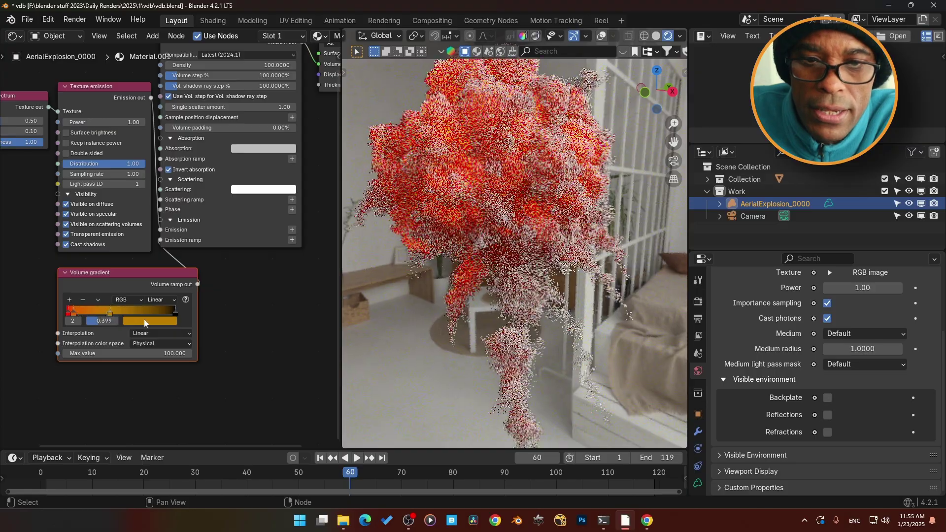
click(145, 323)
drag(151, 235, 136, 239)
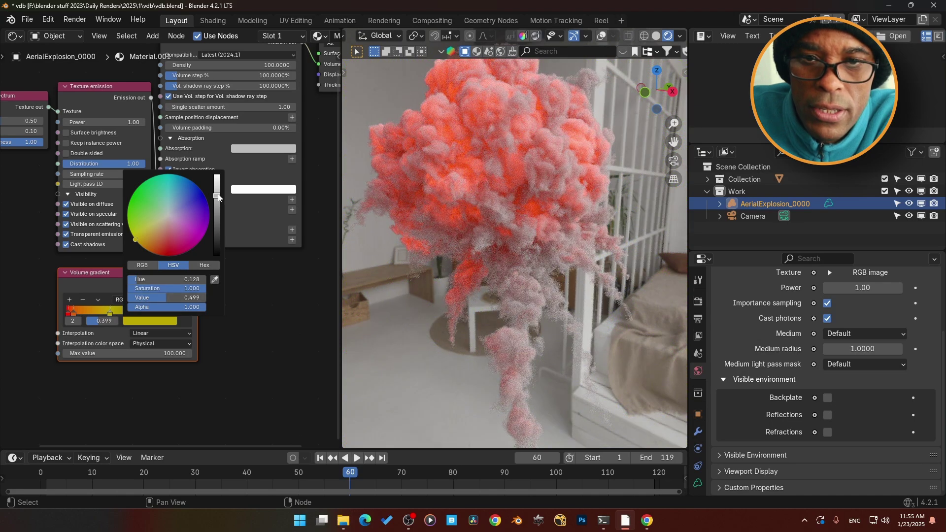
drag(217, 196, 217, 185)
- Bunch the gradient's color stops near the red end, with red at 0.013, orange at 0.081 and yellow close behind
drag(113, 314, 82, 318)
click(97, 314)
click(99, 312)
click(92, 316)
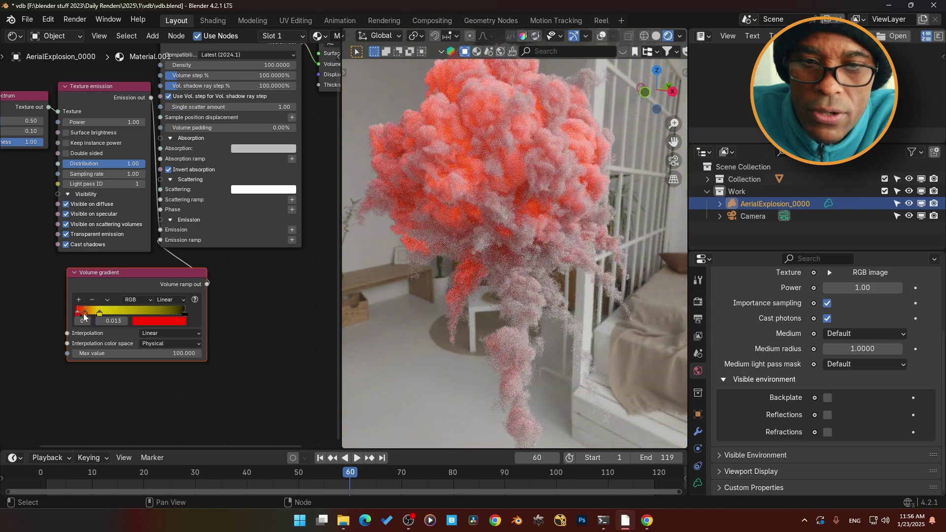
click(85, 315)
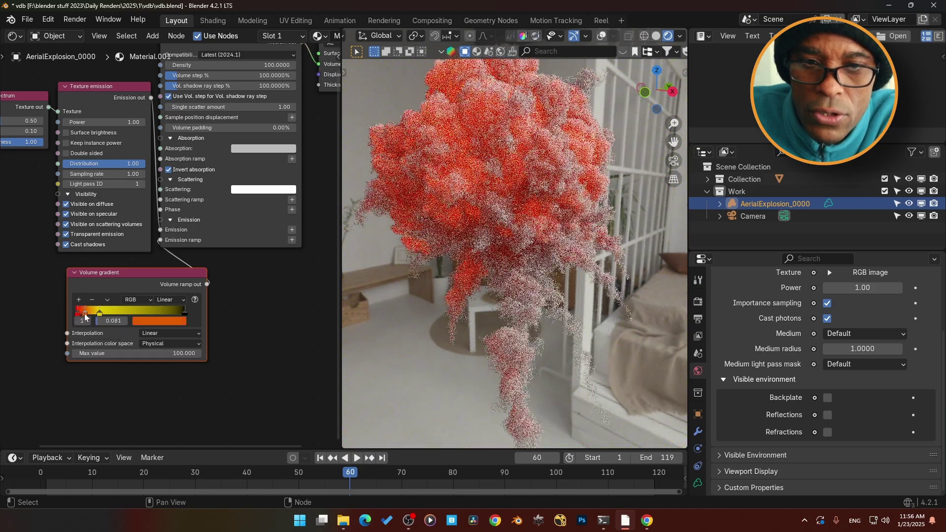
drag(177, 315, 220, 329)
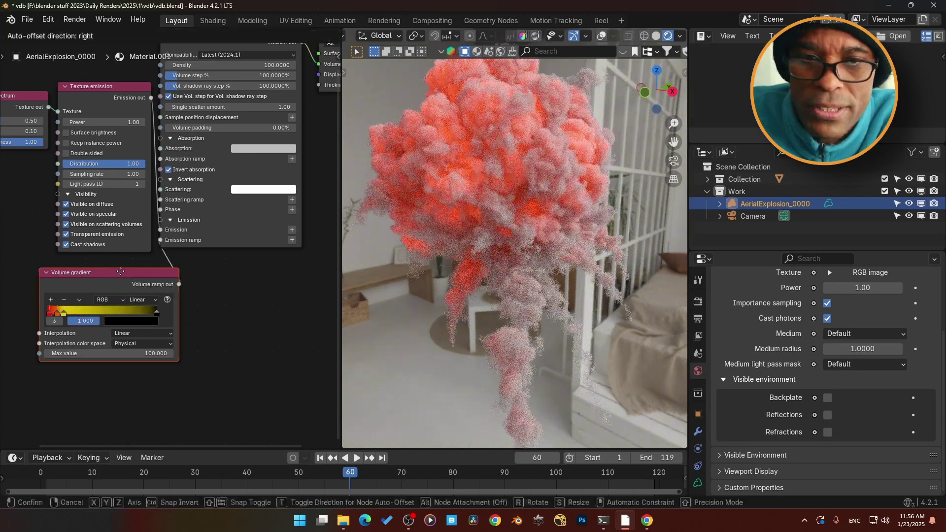
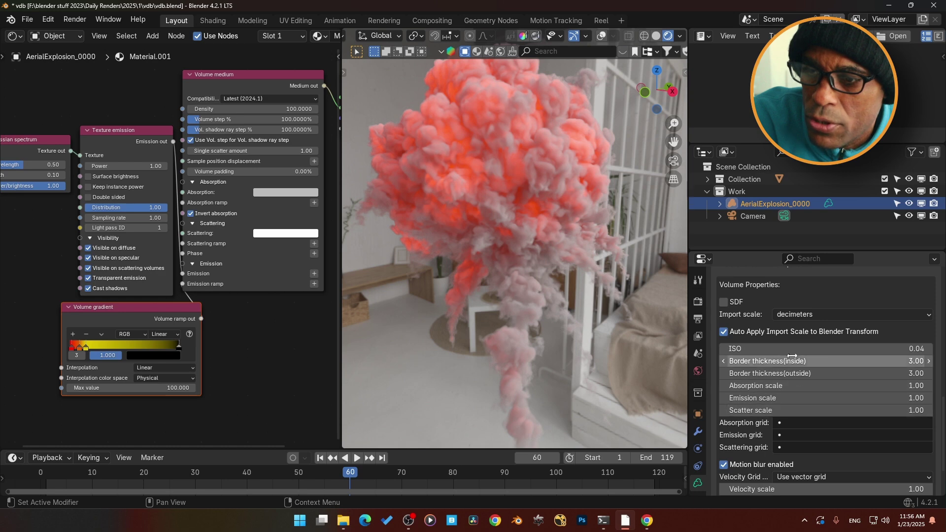
- Examine the explosion volume's available grids and its absorption, emission and scattering grid settings
scroll(758, 400, down, 2)
scroll(756, 404, down, 1)
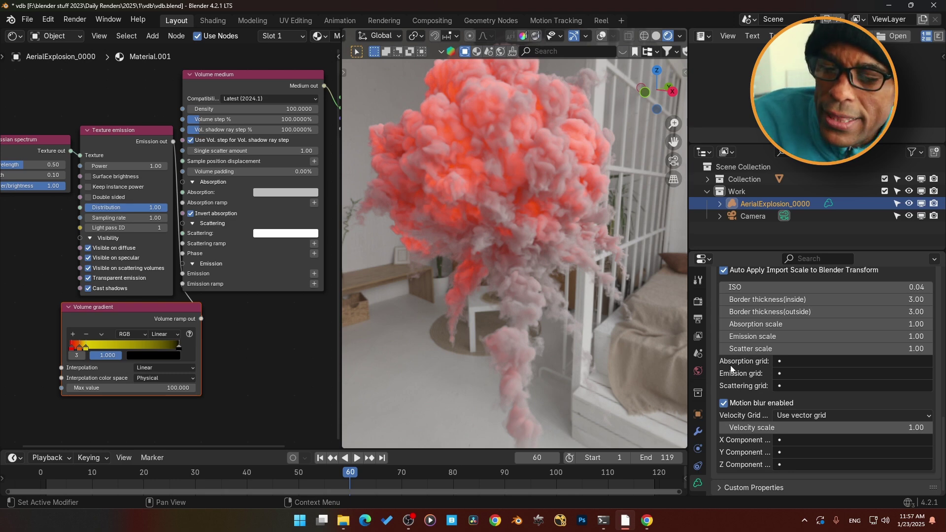
scroll(777, 366, up, 6)
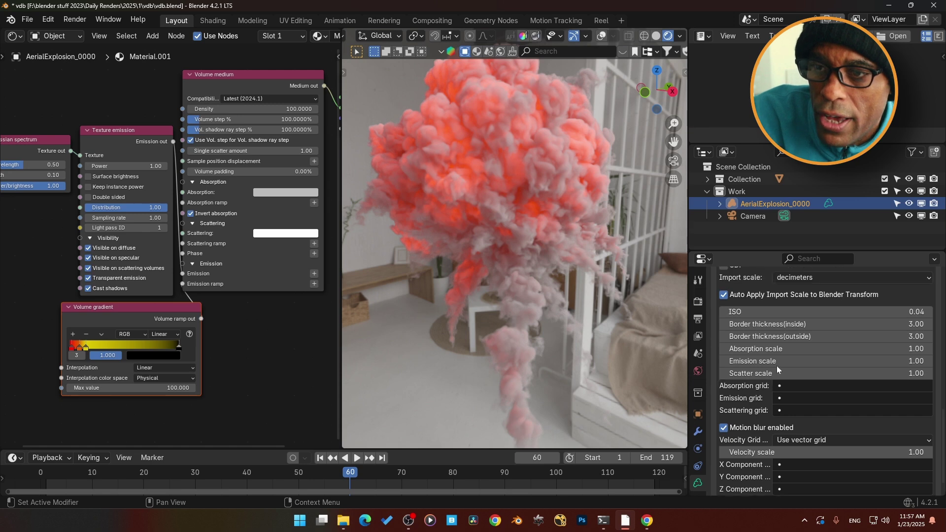
scroll(783, 365, up, 10)
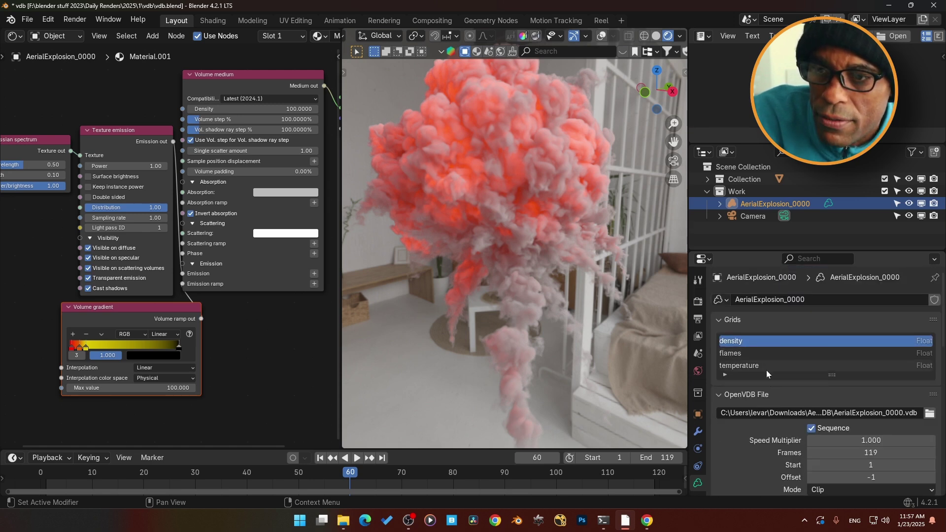
scroll(759, 375, down, 15)
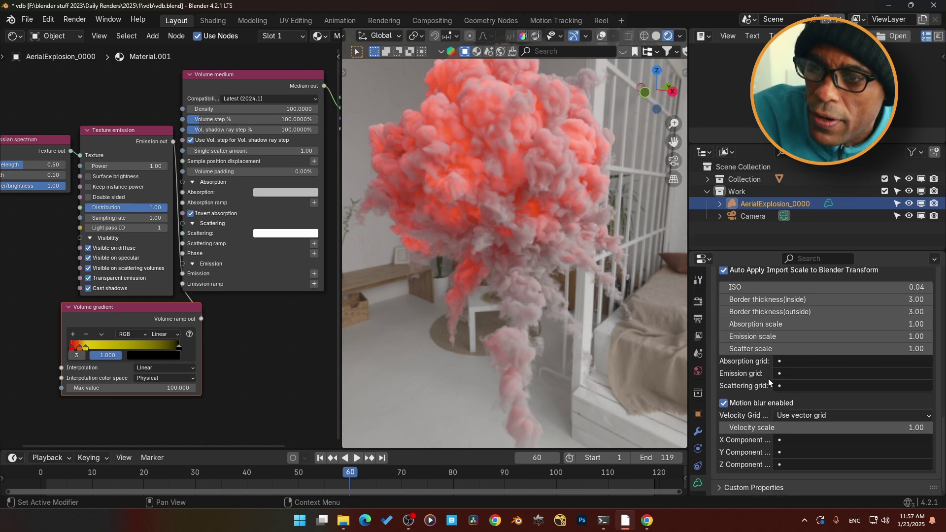
- Assign the temperature grid as the explosion volume's emission grid
click(804, 376)
click(809, 272)
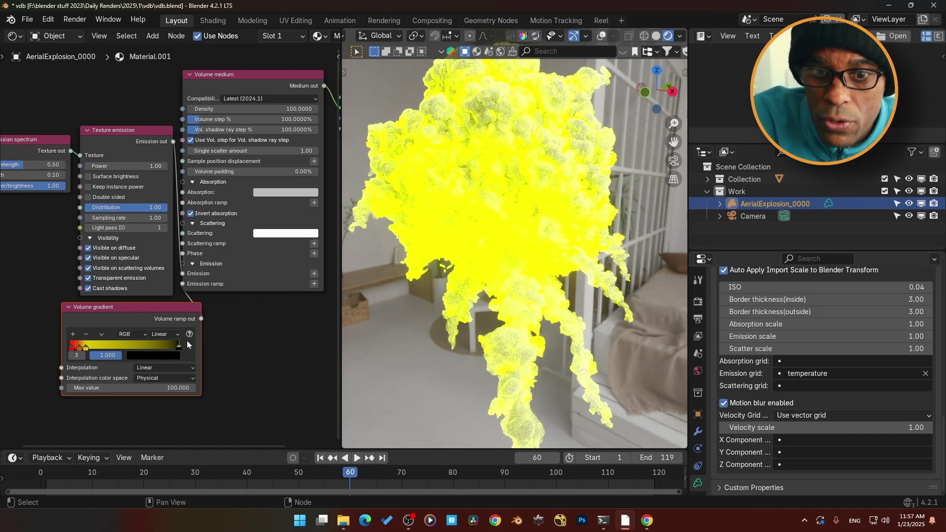
- Compress the volume gradient by pulling its black end stop inward and reorder the colors to yellow, orange at 0.094 and red at 0.205
drag(176, 347, 97, 349)
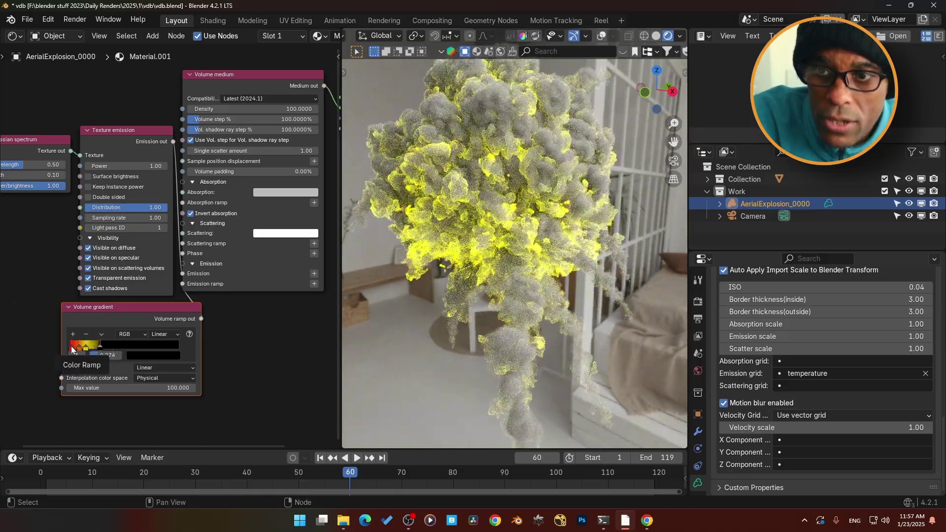
click(73, 354)
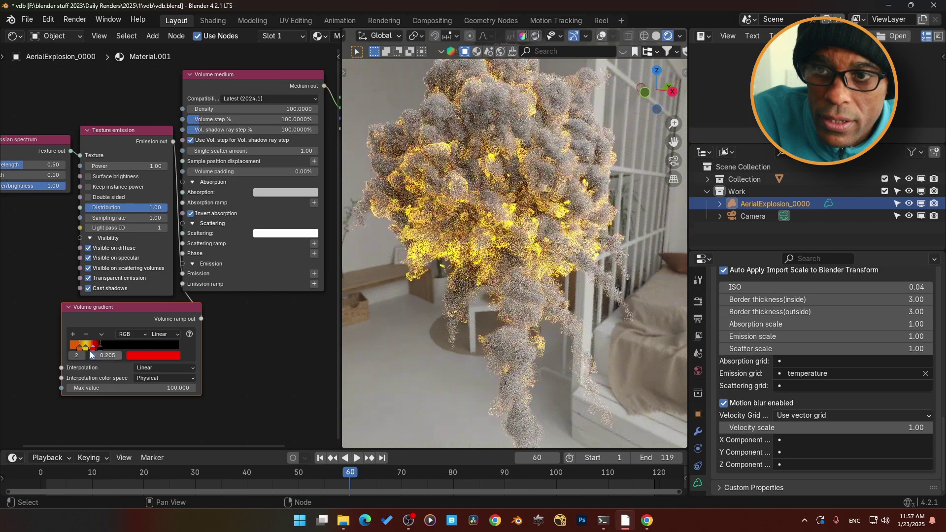
click(79, 352)
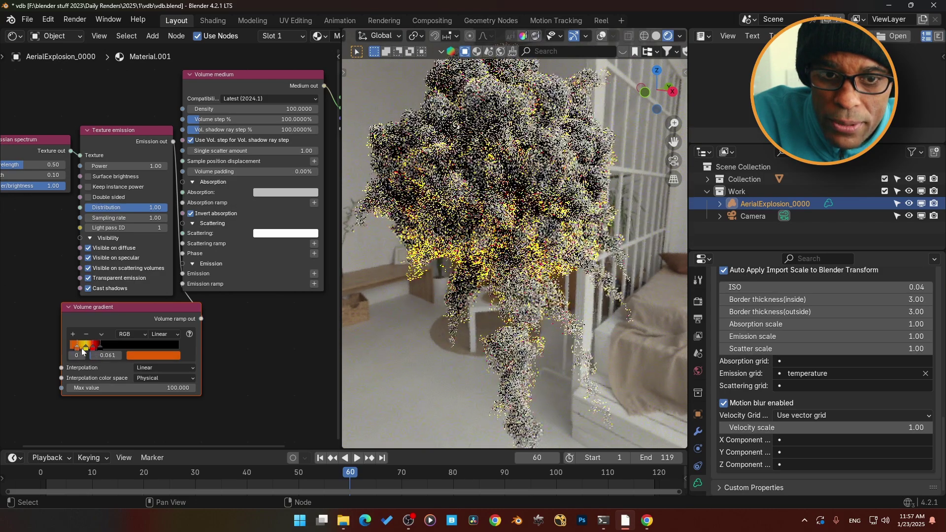
click(78, 351)
click(82, 355)
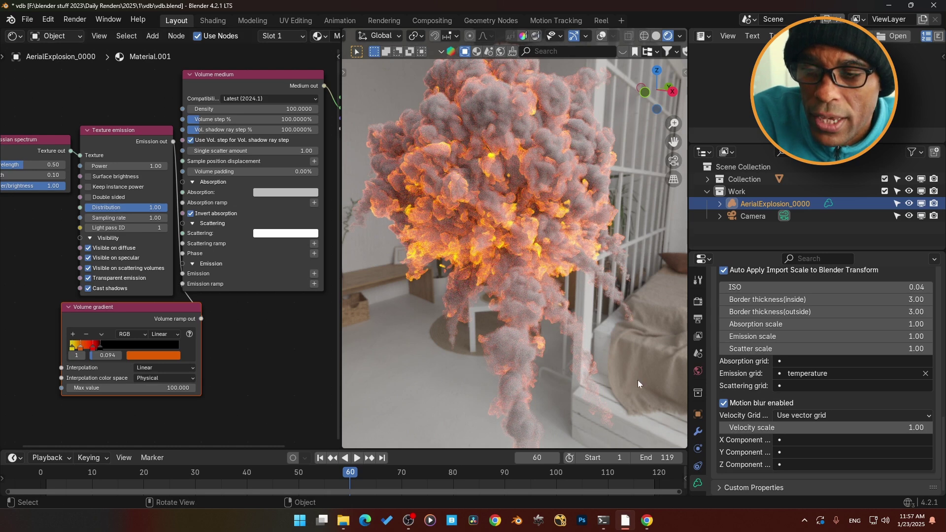
- Preview the explosion at frames 73 and 5 and return the gradient's black end stop to position 1.000
click(414, 473)
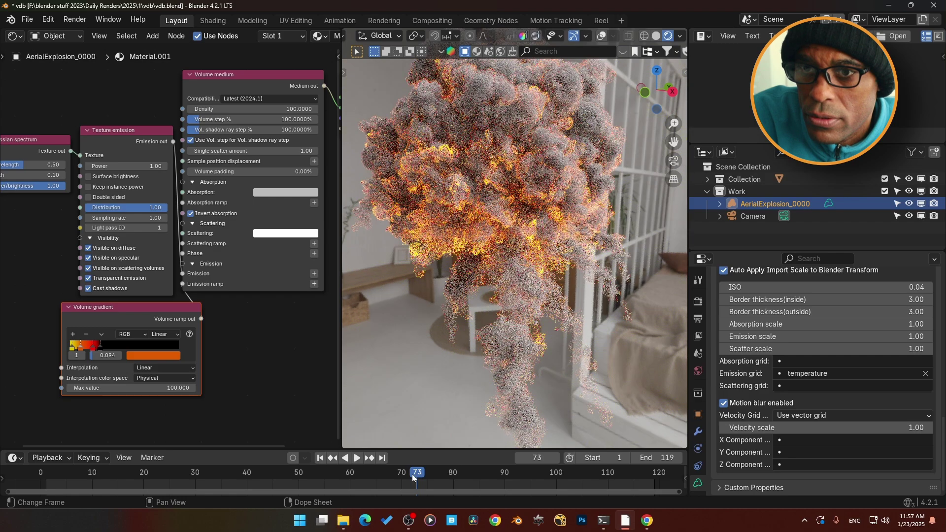
click(78, 474)
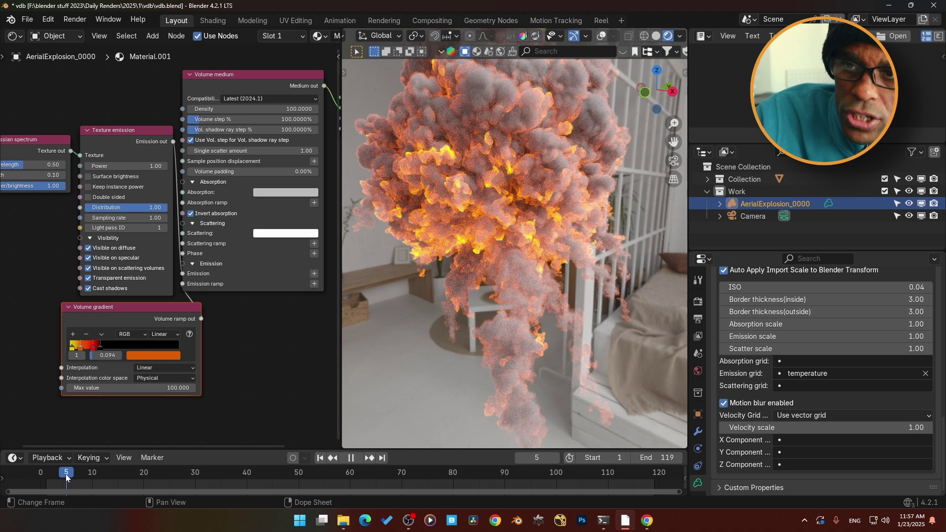
click(70, 476)
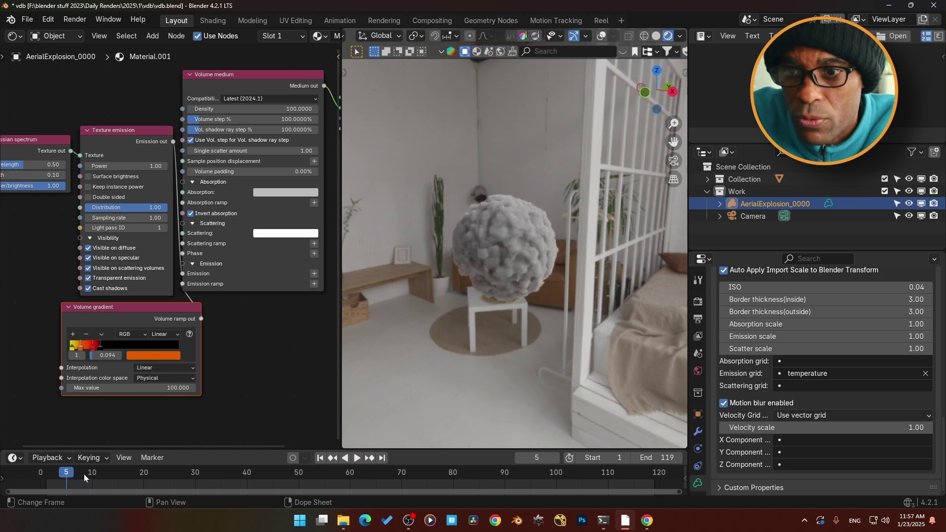
drag(101, 347, 225, 351)
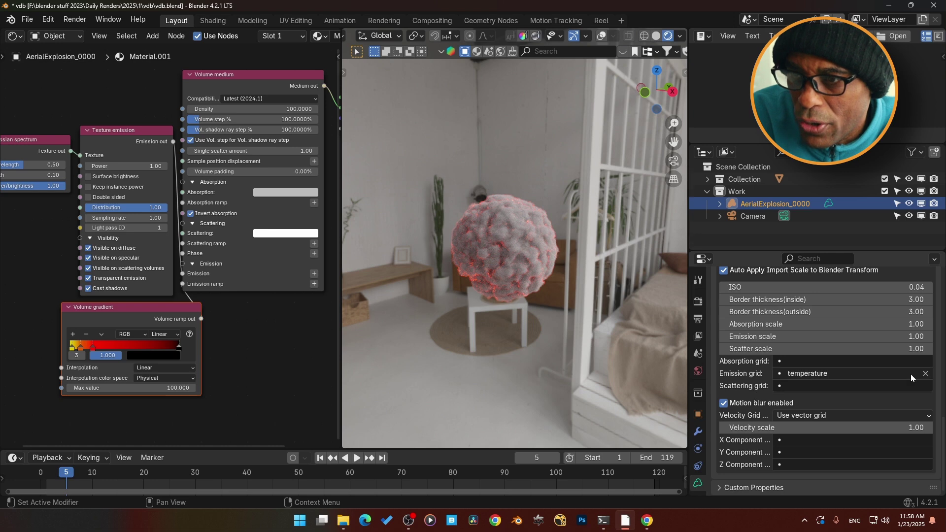
- Try density as the explosion's emission grid and switch it back to temperature for comparison
click(926, 374)
click(808, 373)
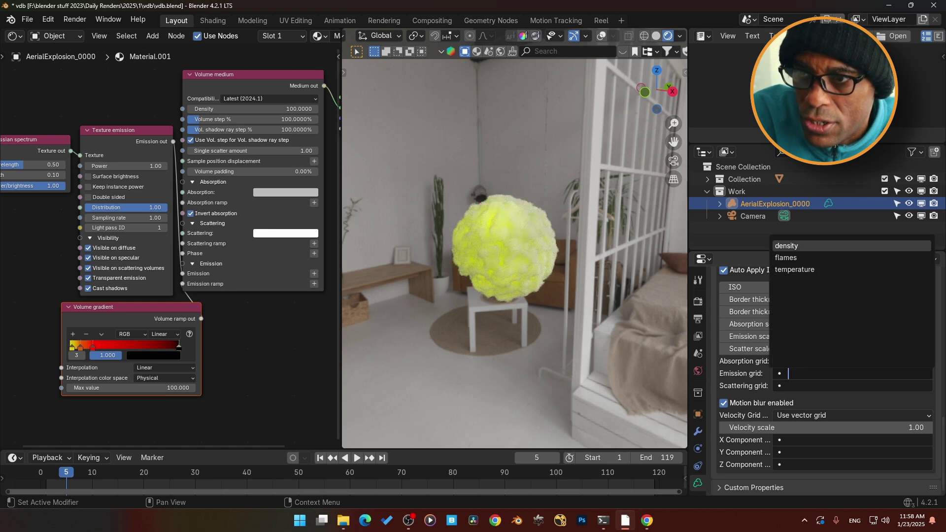
click(791, 246)
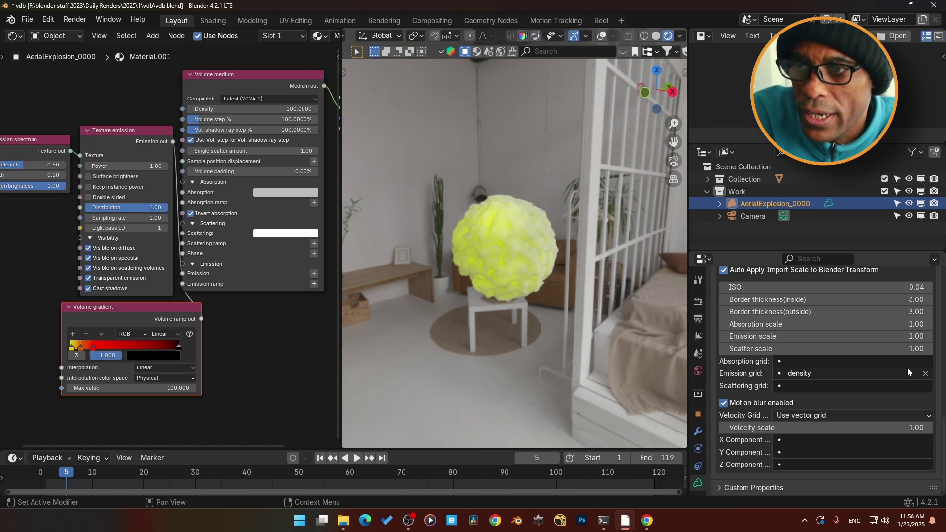
click(925, 374)
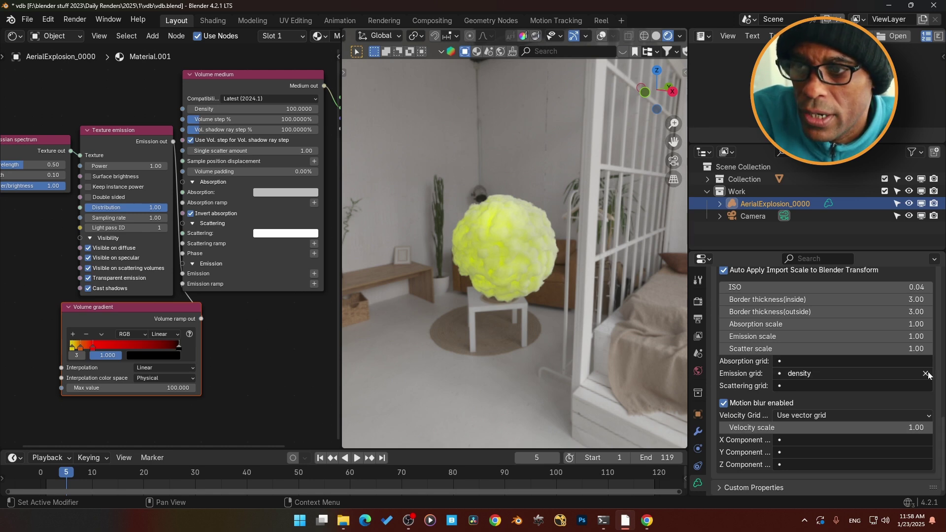
click(793, 369)
click(798, 270)
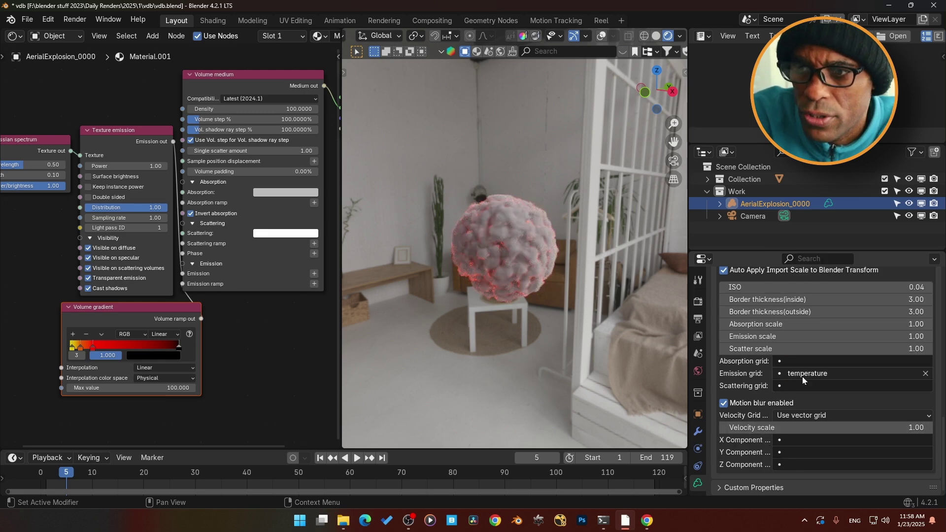
- Replace the explosion's emission grid with flames
click(926, 373)
click(848, 373)
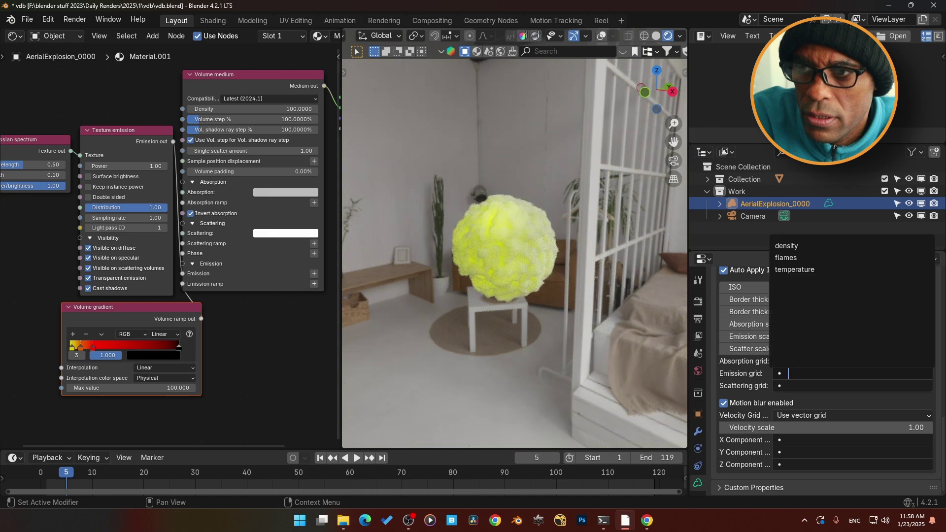
click(819, 262)
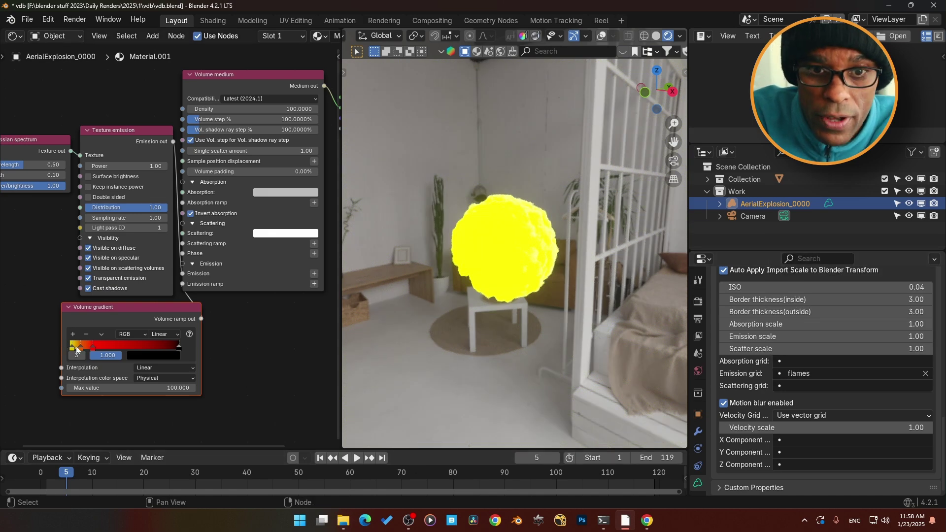
- Reorder the gradient's color stops to orange at 0.048, red beside it and yellow at 0.162
mouse_move(72, 347)
mouse_down()
mouse_move(90, 349)
mouse_move(82, 351)
mouse_up()
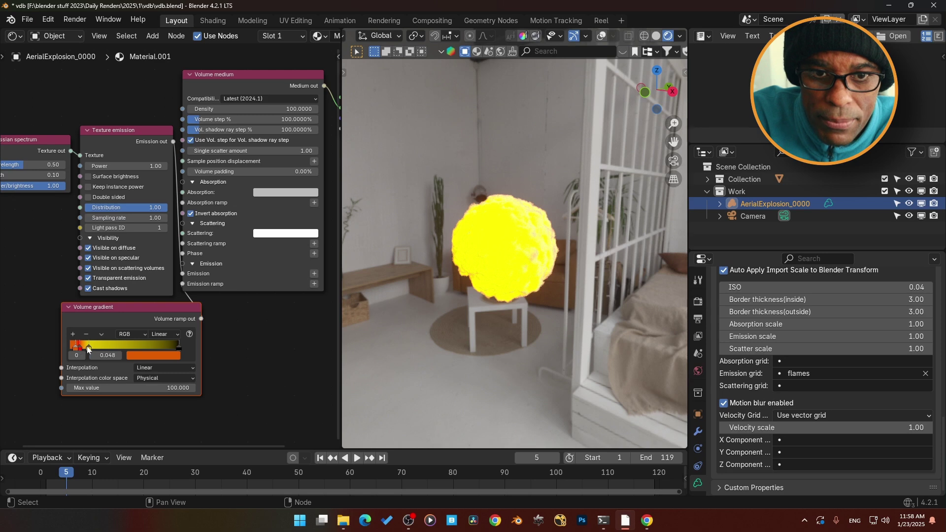
click(84, 349)
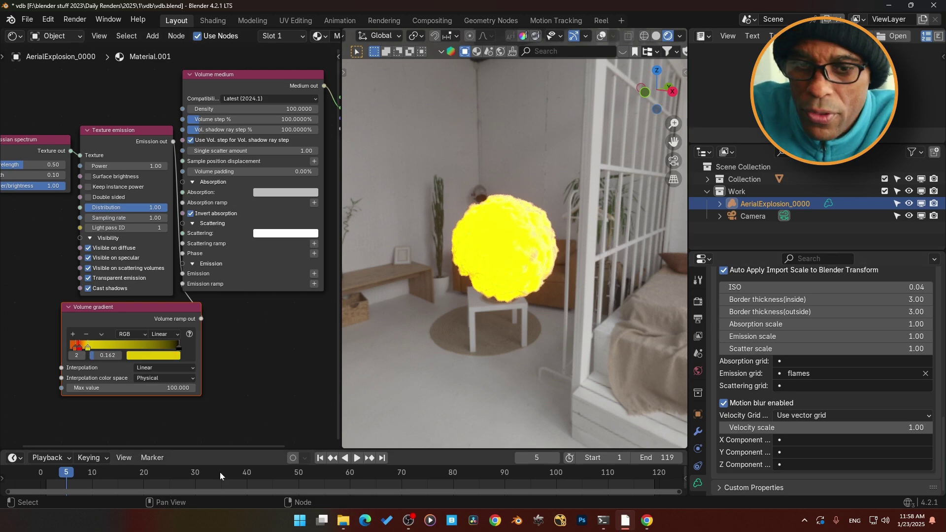
- Examine the flames emission from different angles at frames 70, 101 and 24
click(402, 474)
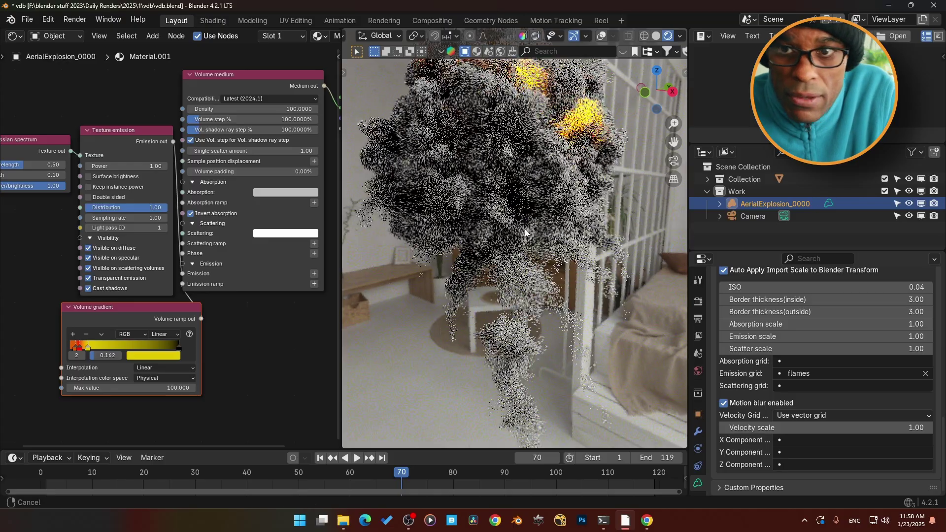
middle_drag(532, 263, 556, 460)
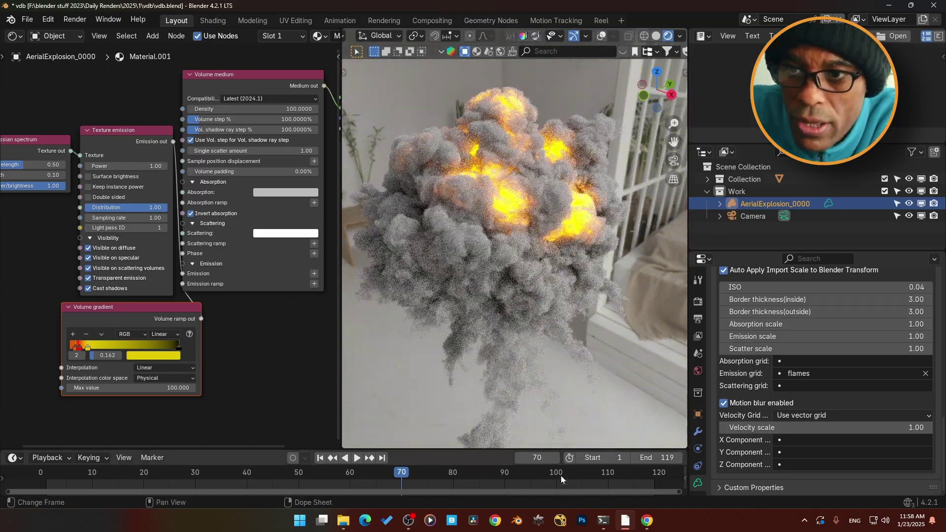
click(561, 475)
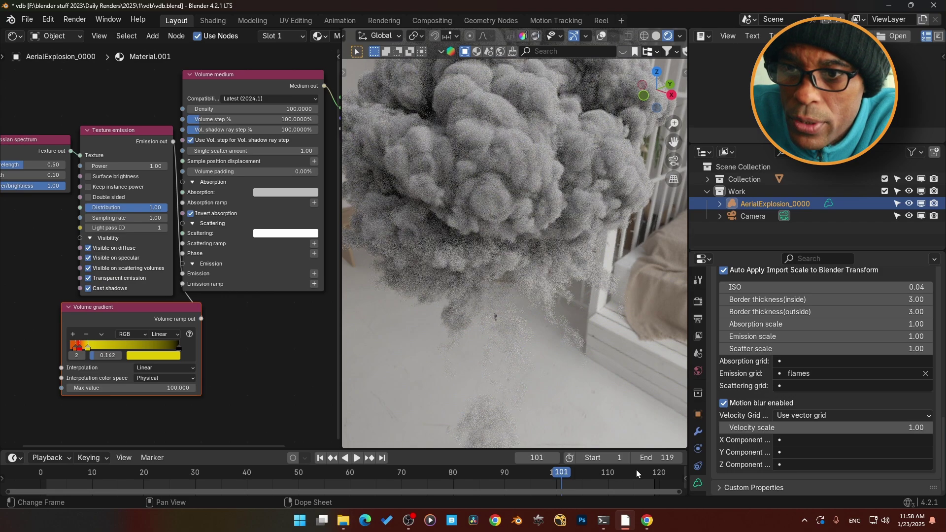
click(163, 475)
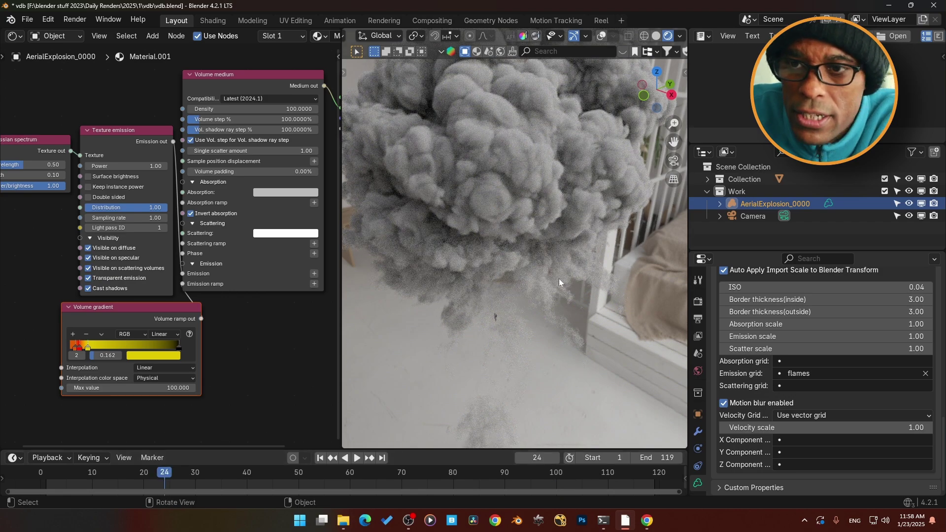
middle_drag(509, 311, 509, 348)
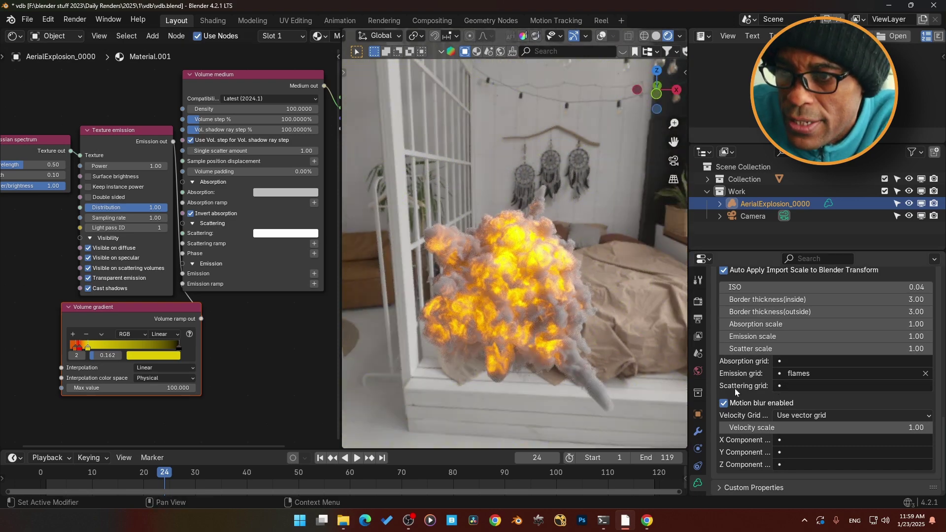
- Set the explosion's absorption grid to density and preview the result at frames 38 and 63
scroll(755, 365, up, 5)
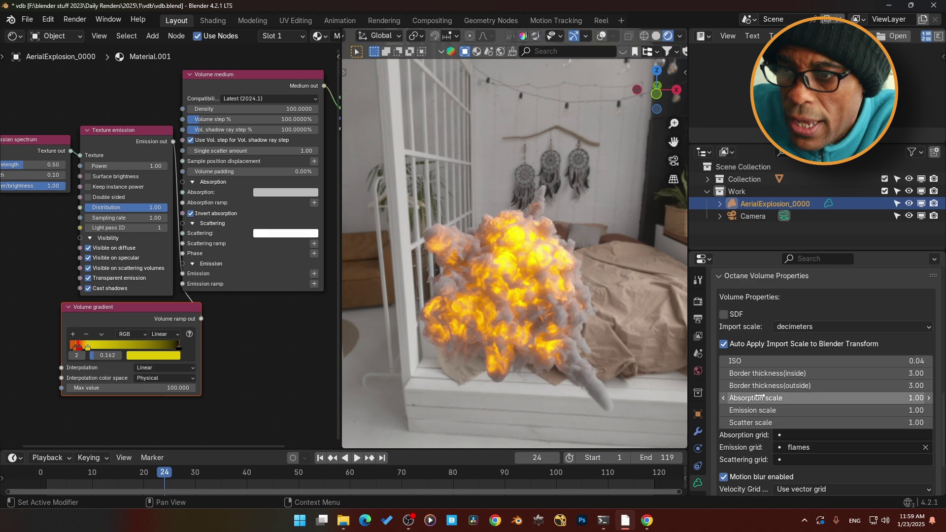
scroll(772, 395, up, 12)
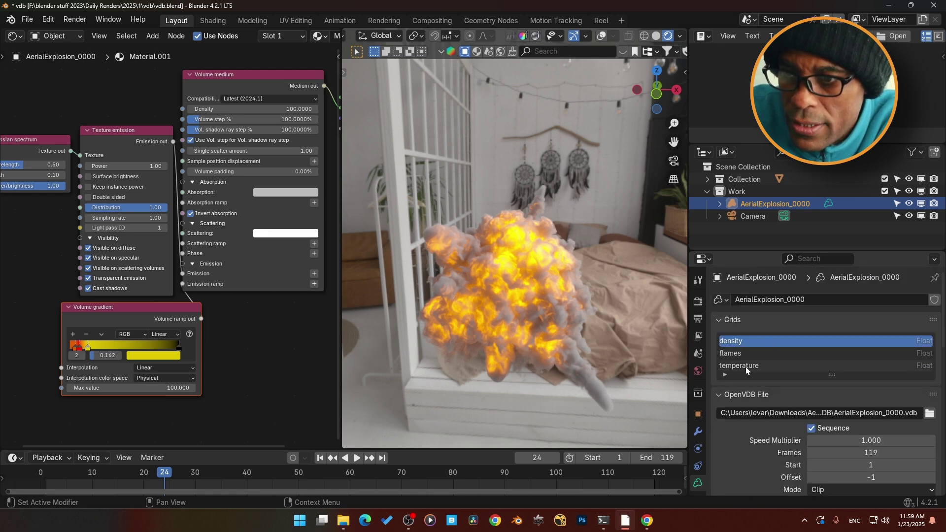
scroll(737, 389, down, 14)
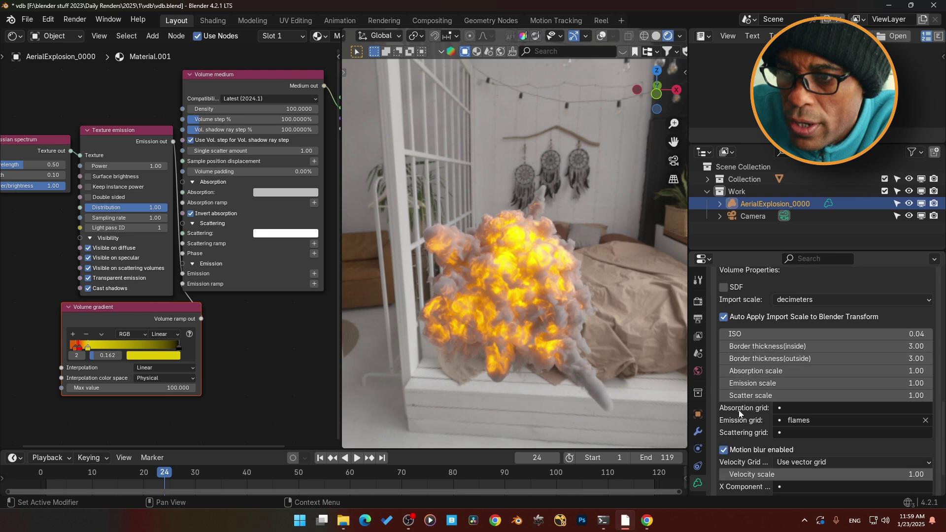
click(799, 384)
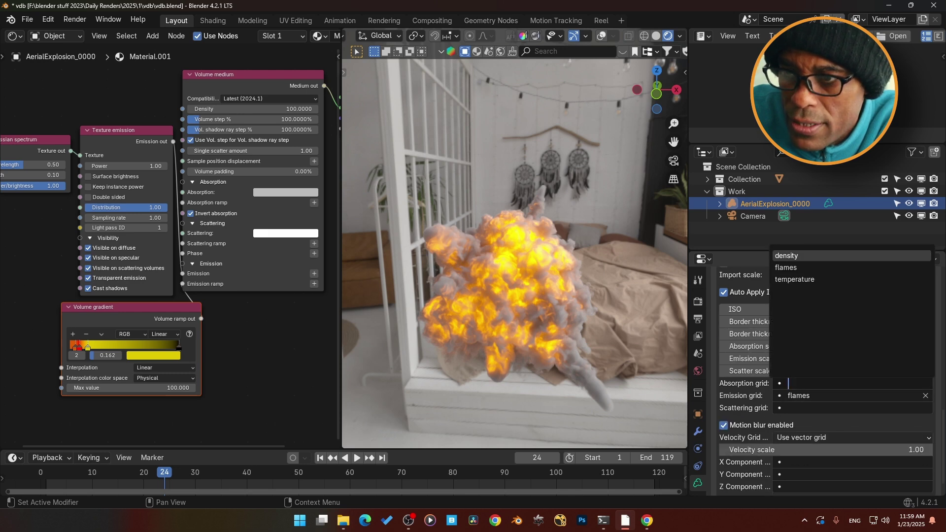
click(794, 252)
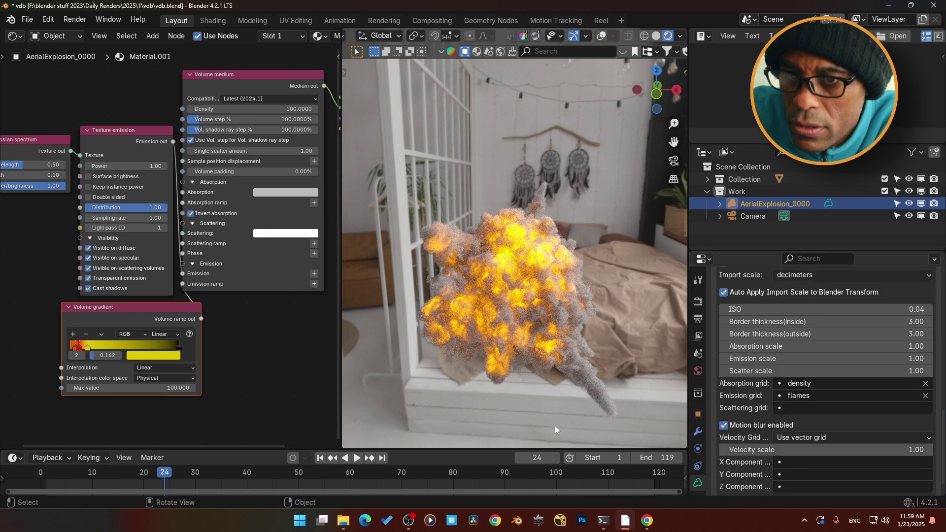
click(239, 473)
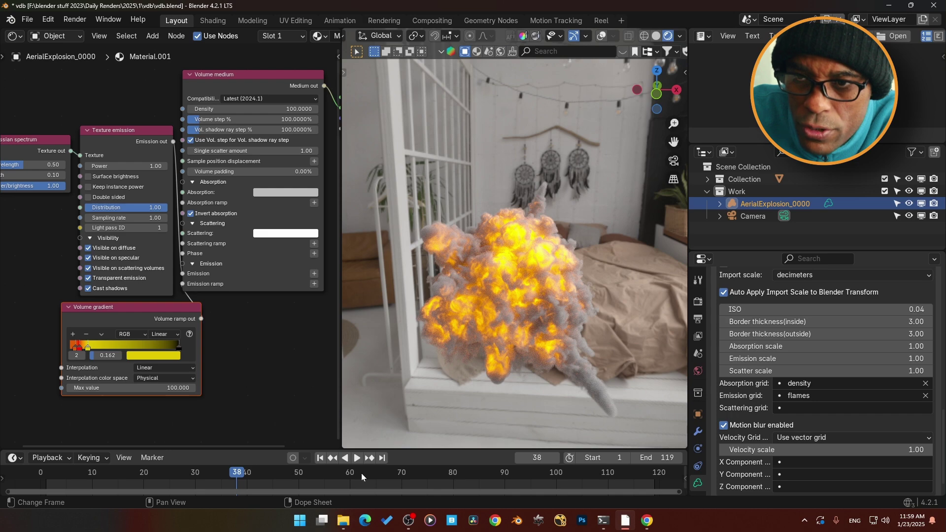
click(363, 474)
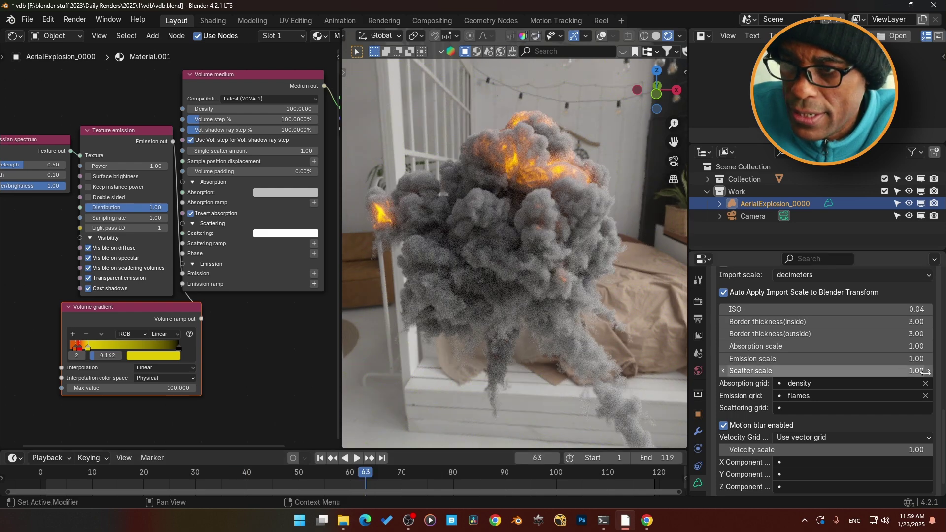
- Set the explosion's scattering grid to density
click(795, 410)
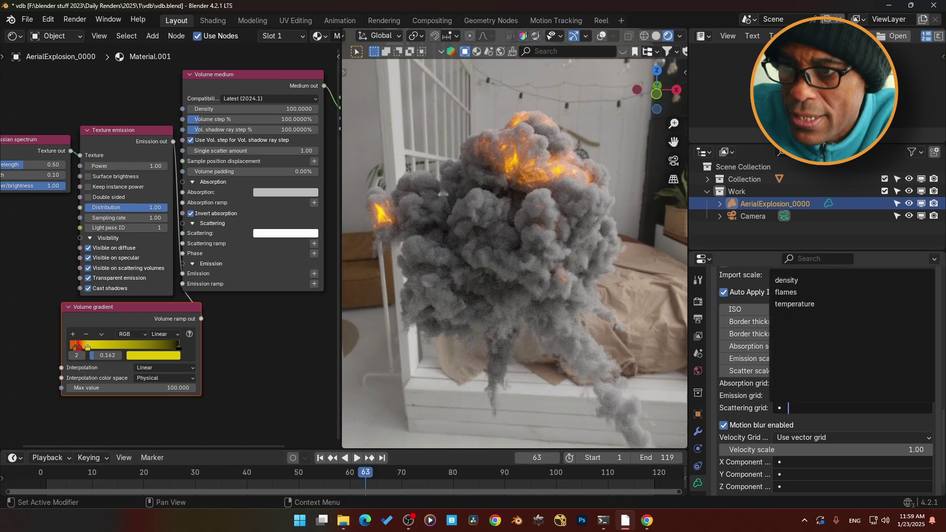
click(786, 280)
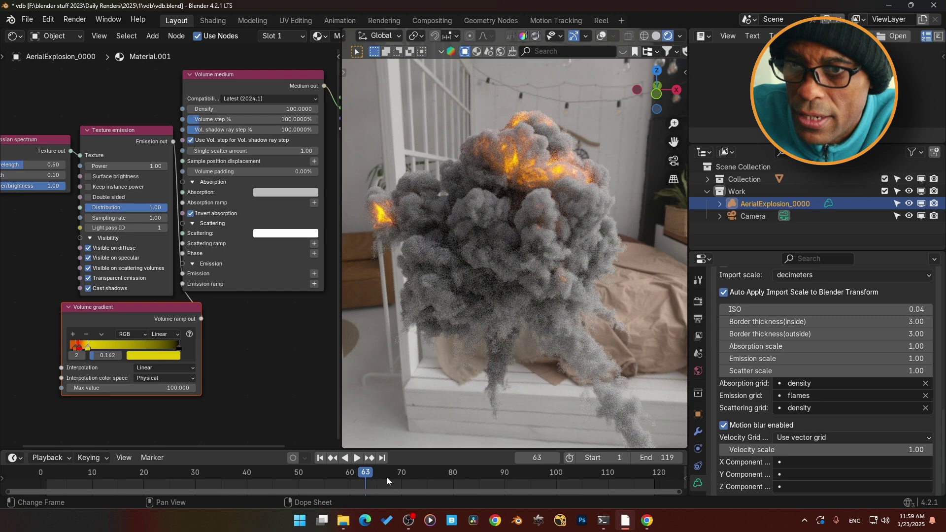
- Check how the explosion develops with all grids assigned at frames 54, 41, 12 and 6
click(322, 469)
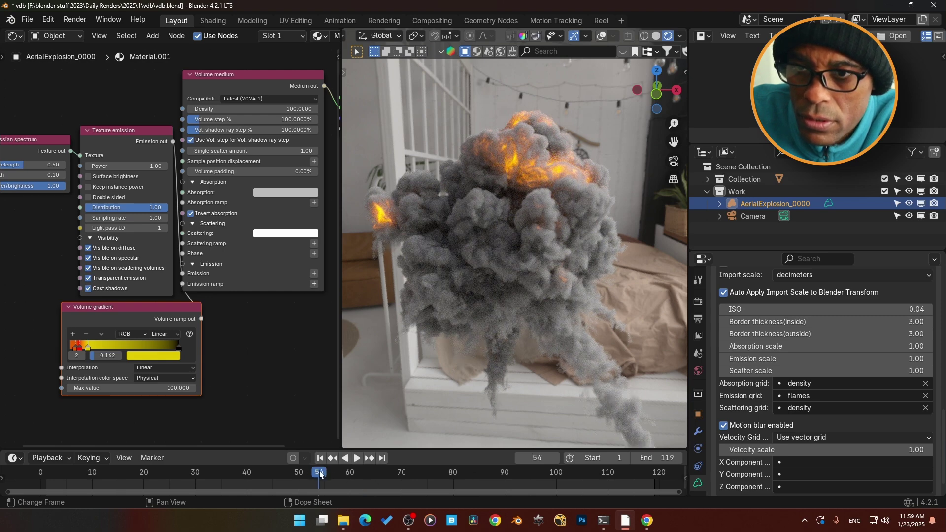
click(254, 475)
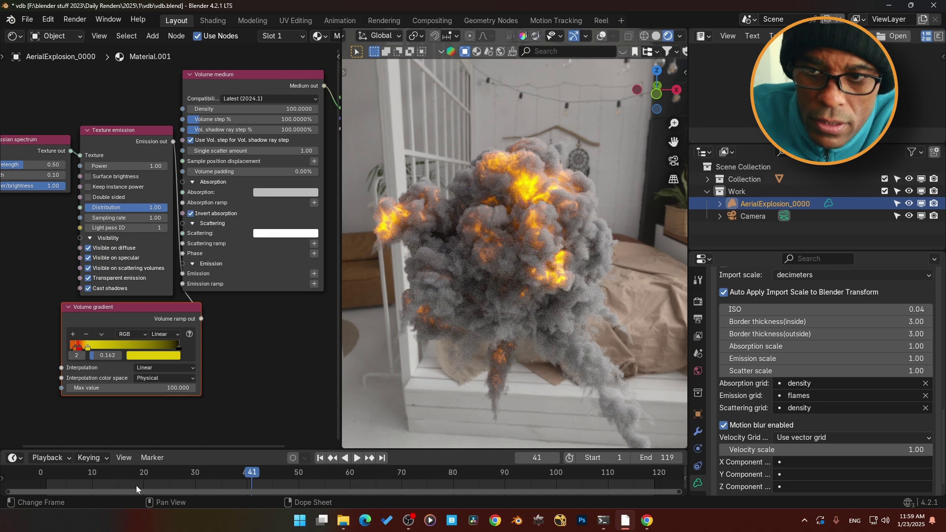
click(102, 471)
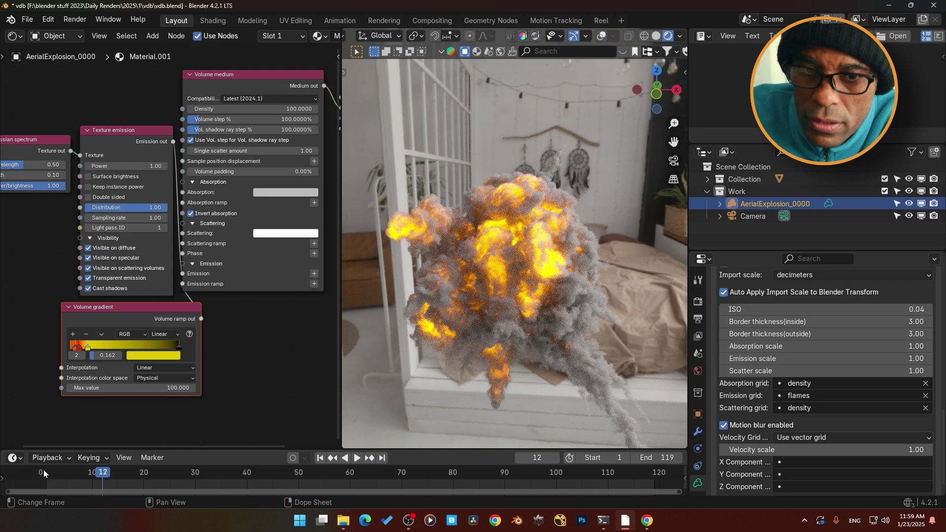
click(70, 474)
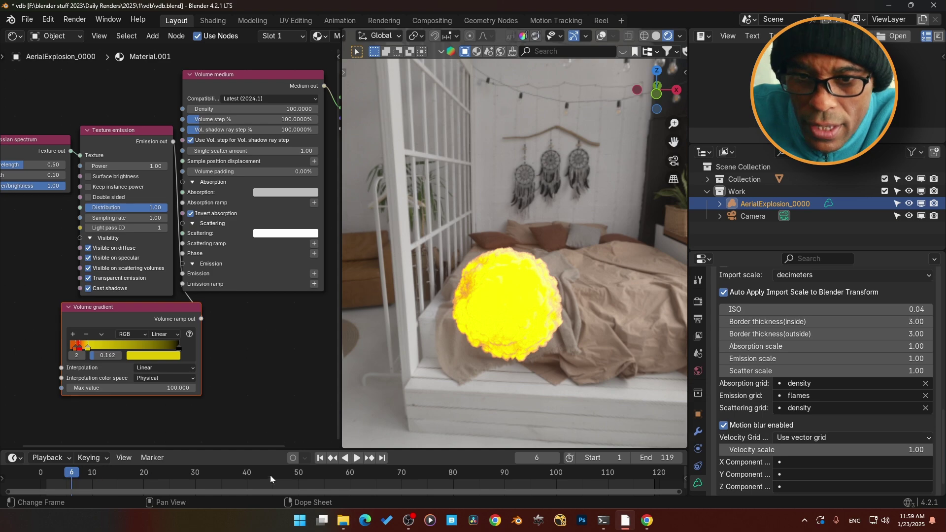
- Check how the explosion develops at frames 88, 108, 115 and 42, finishing at frame 40
key(Up)
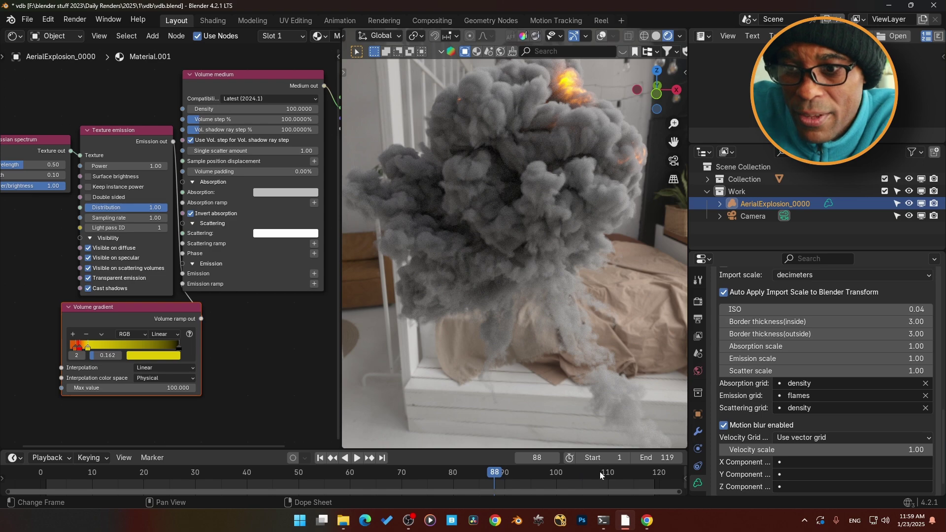
click(597, 476)
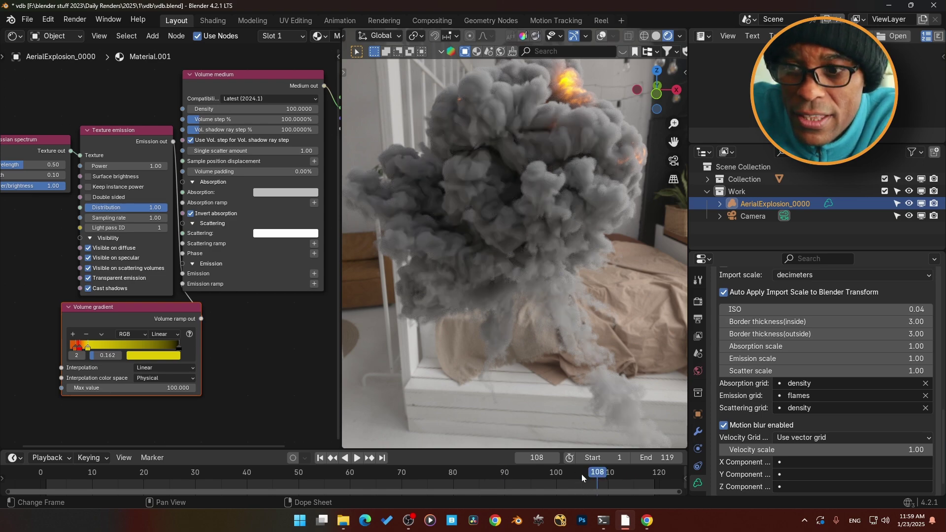
key(Right)
key(Right)
key(Right)
key(Right)
key(Right)
key(Right)
key(Right)
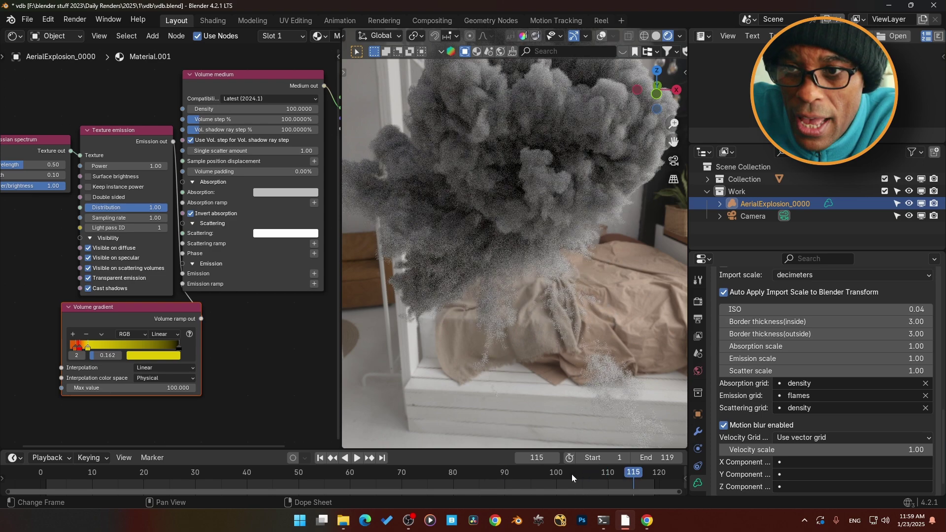
click(258, 474)
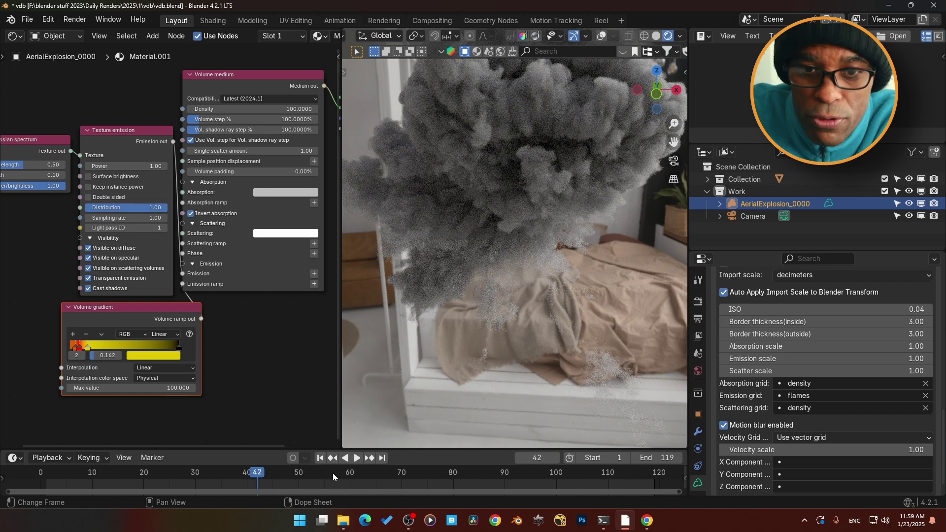
click(247, 474)
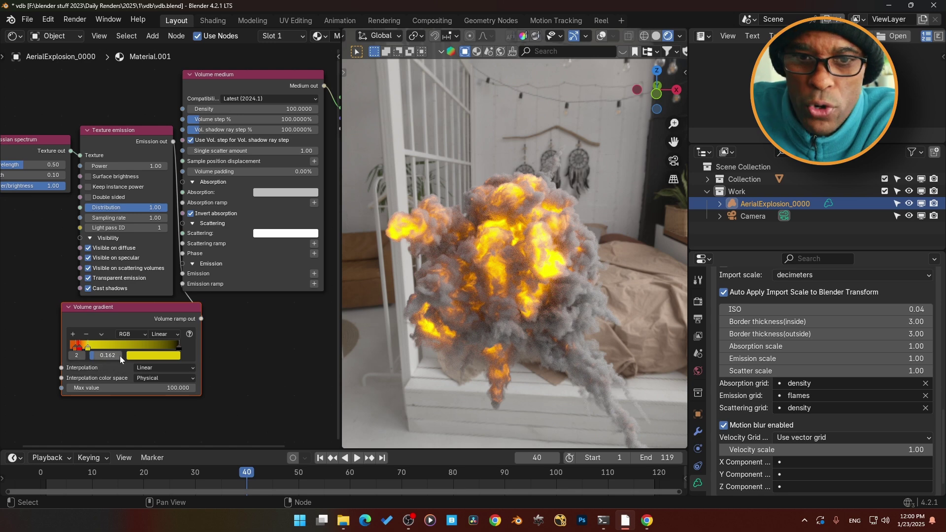
- Try texture emission powers of 0 and 100 on the explosion's material
middle_drag(41, 256, 67, 261)
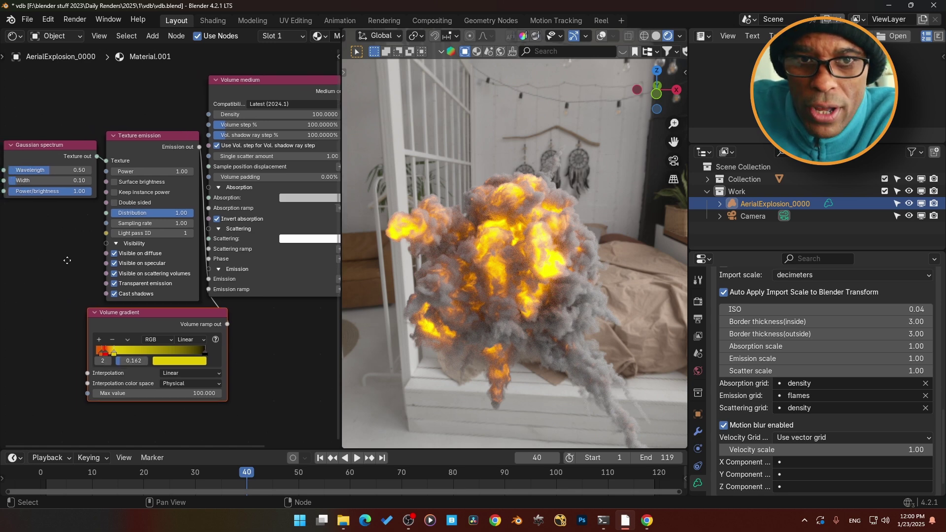
click(160, 171)
text(0)
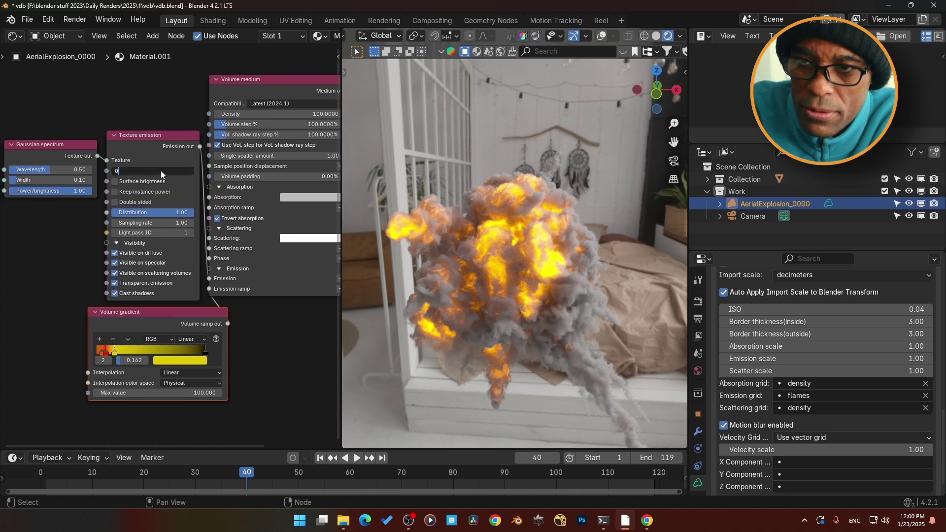
key(Return)
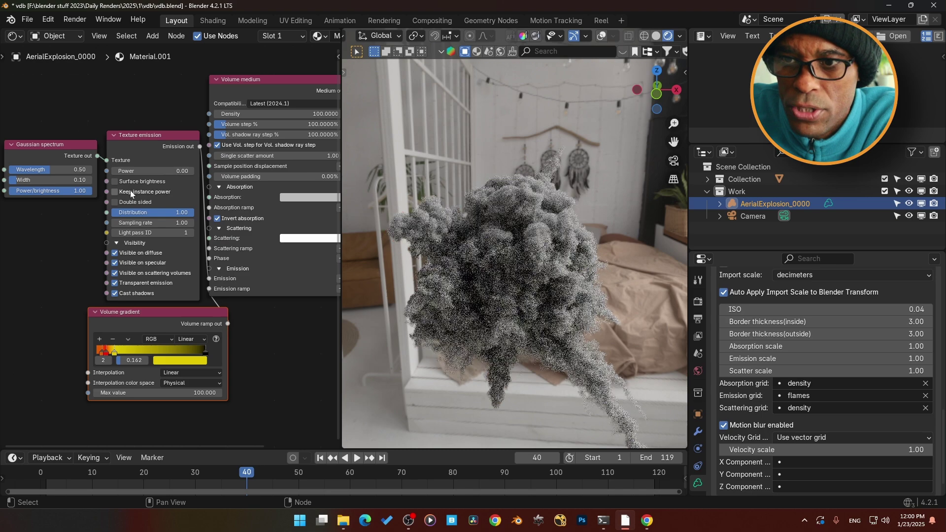
click(160, 171)
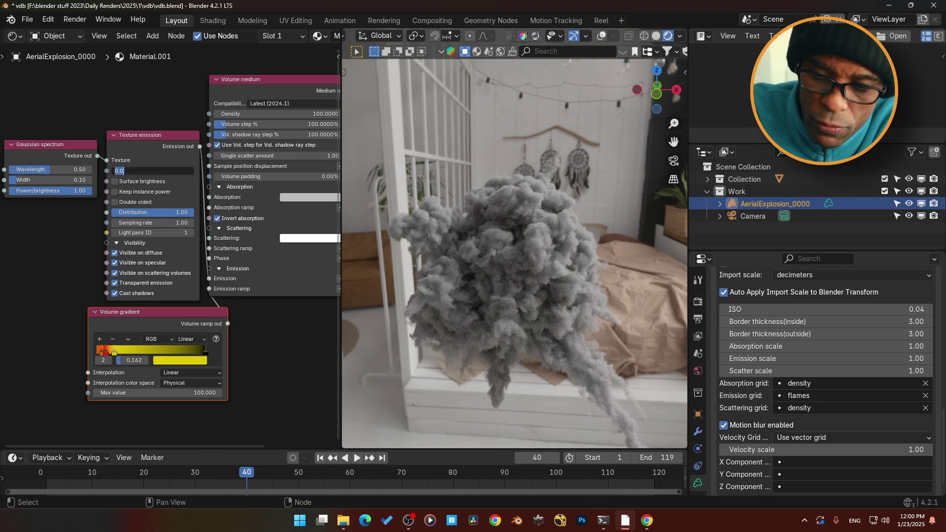
text(100)
key(Return)
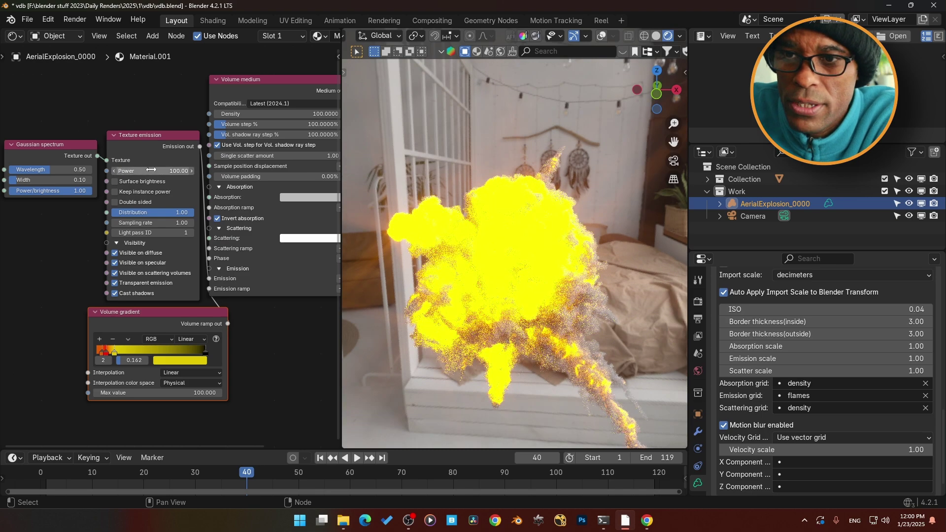
- Set the texture emission power to 0.5
click(151, 170)
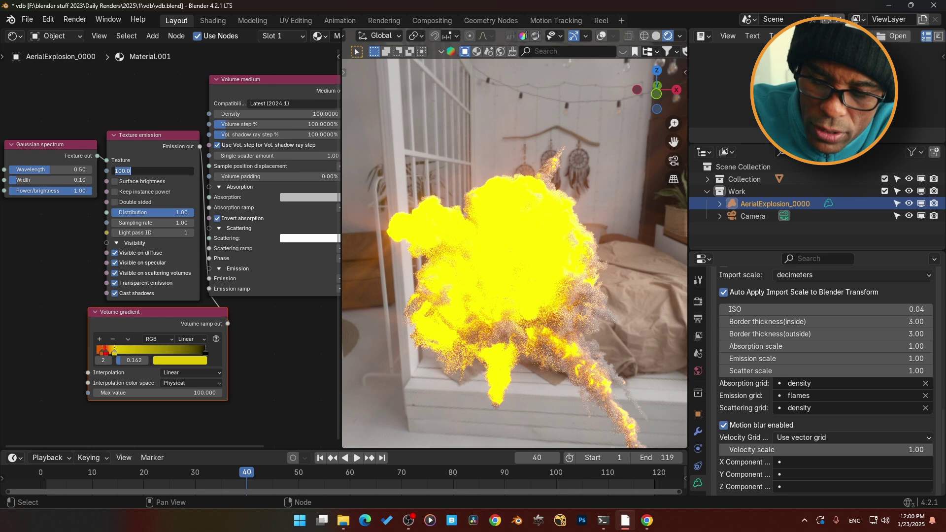
text(0.5)
key(Return)
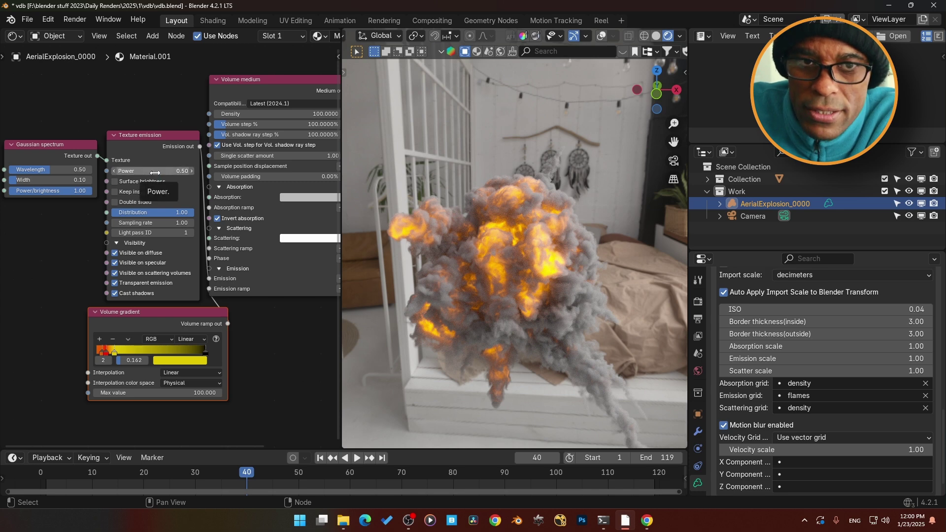
- Try a density of 10 on the volume medium and settle on 50
ctrl+scroll(155, 173, right, 4)
shift+scroll(155, 172, up, 2)
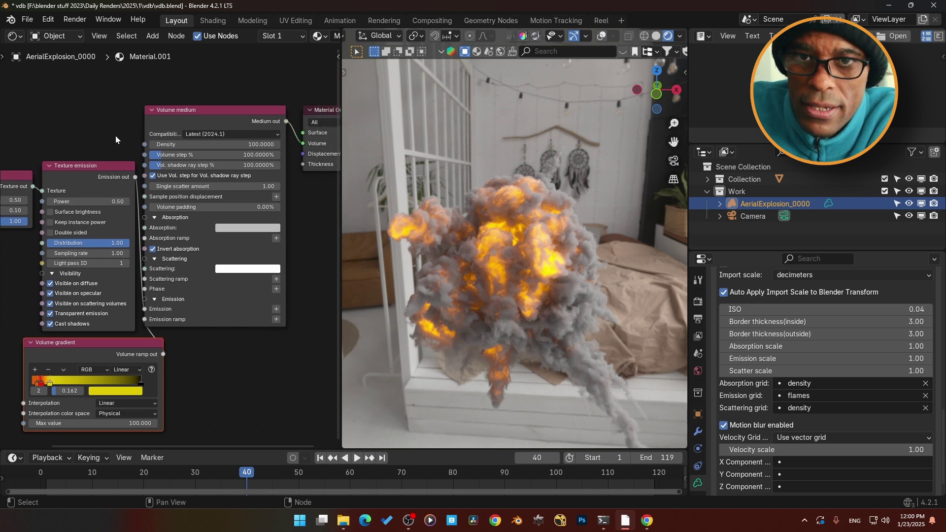
double_click(196, 145)
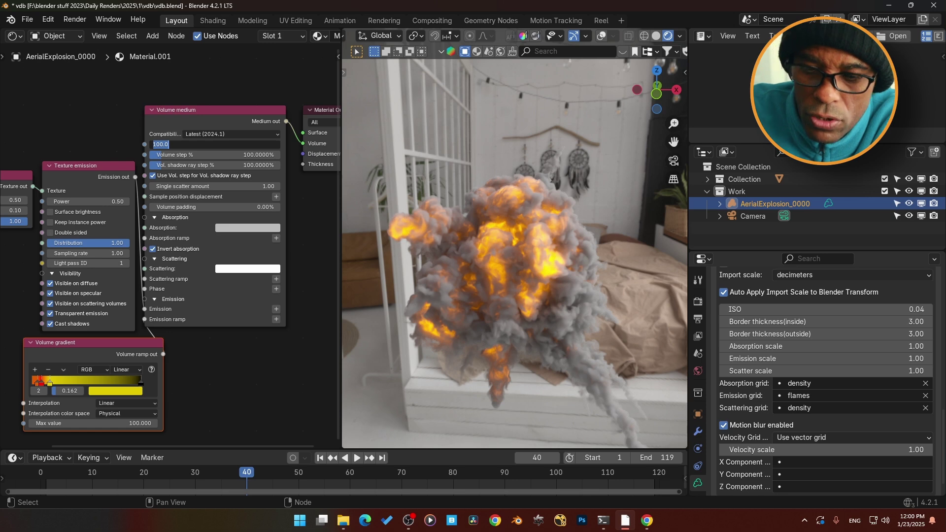
text(10)
key(Return)
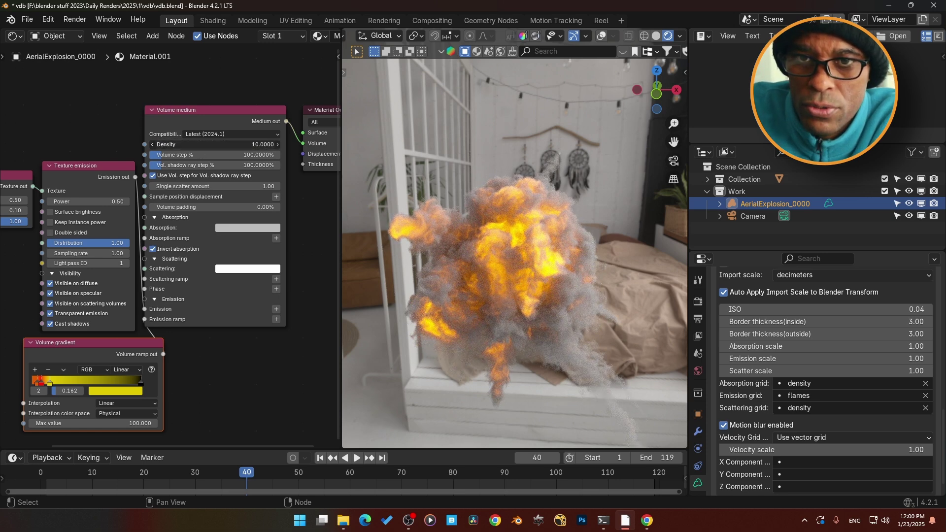
key(Return)
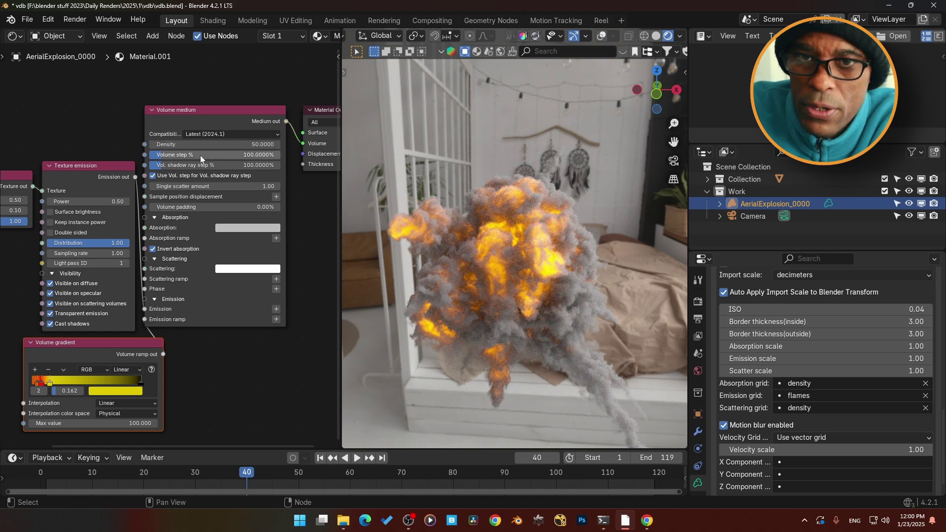
- Try a volume step of 50% on the volume medium and settle on 150%
click(200, 156)
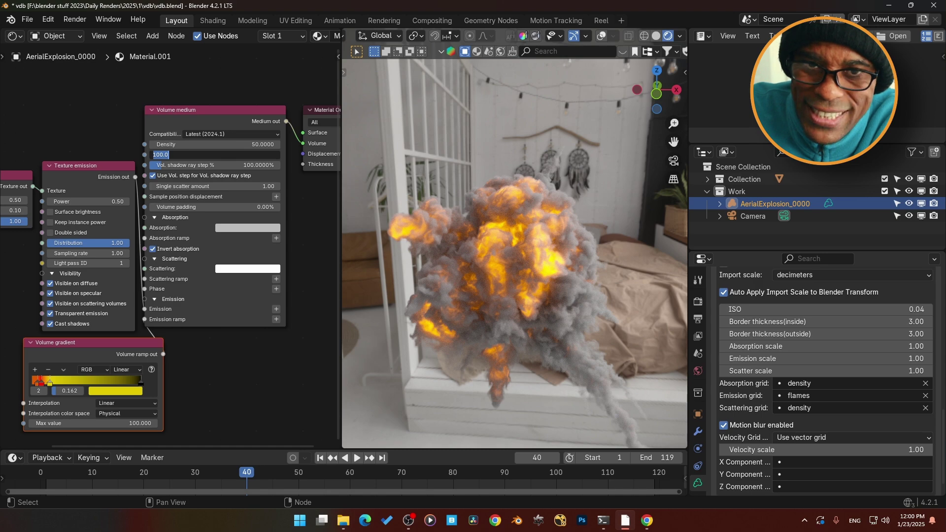
text(50)
key(Return)
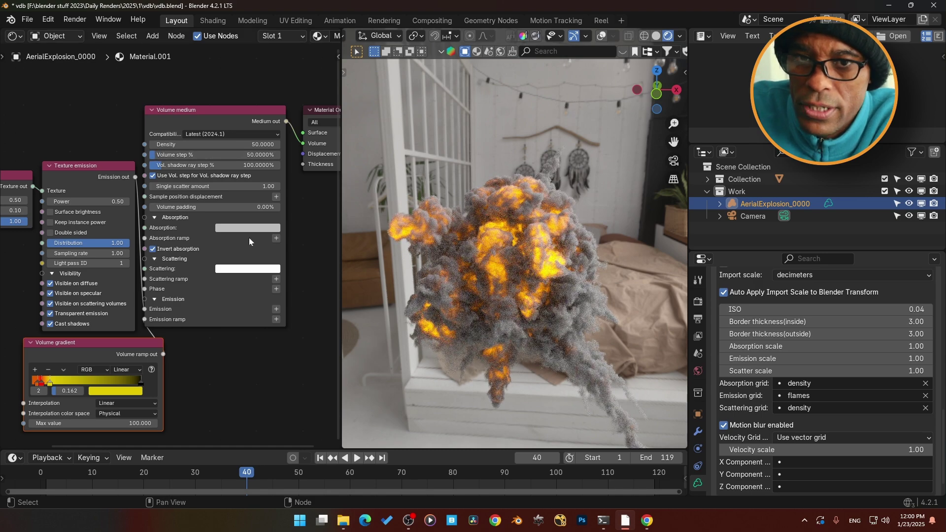
click(202, 154)
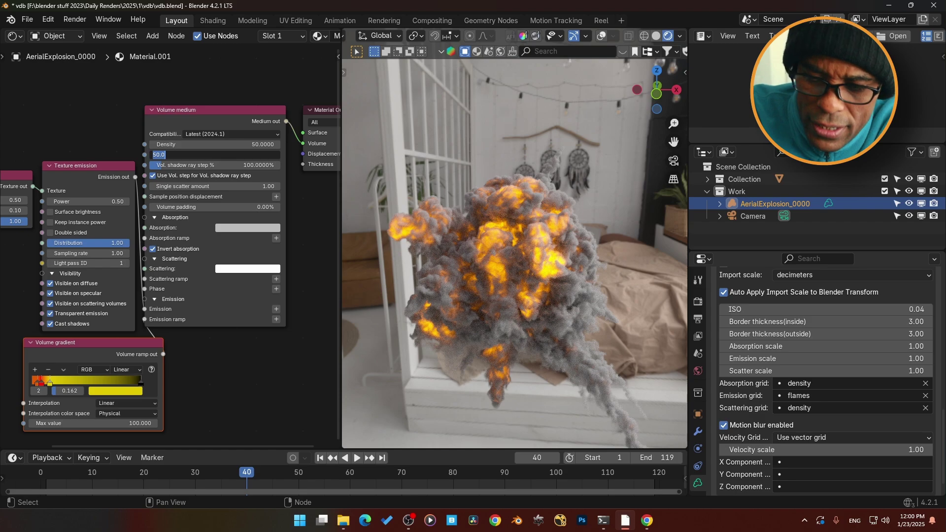
key(Return)
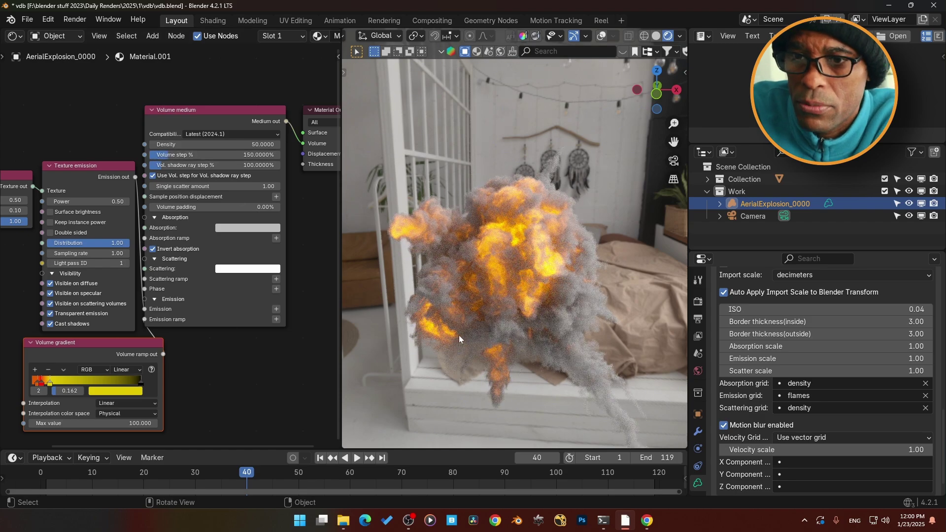
- Dim the world's texture environment, trying a power of 0.5 and settling on 0.2
middle_drag(520, 312, 487, 296)
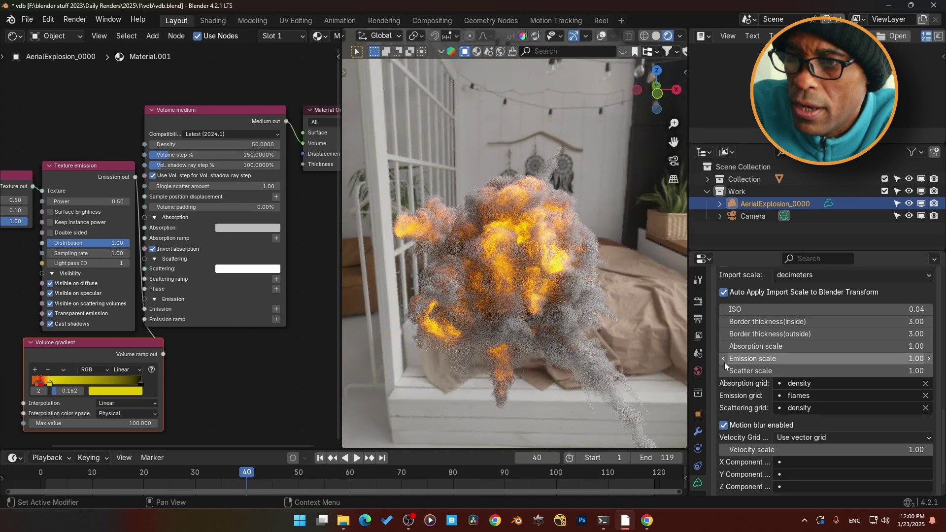
click(698, 371)
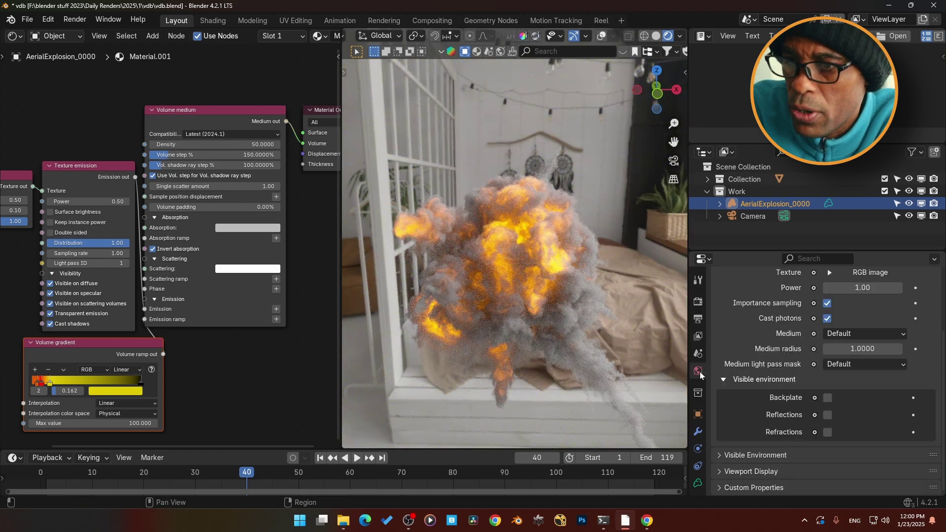
click(860, 288)
text(0.5)
key(Return)
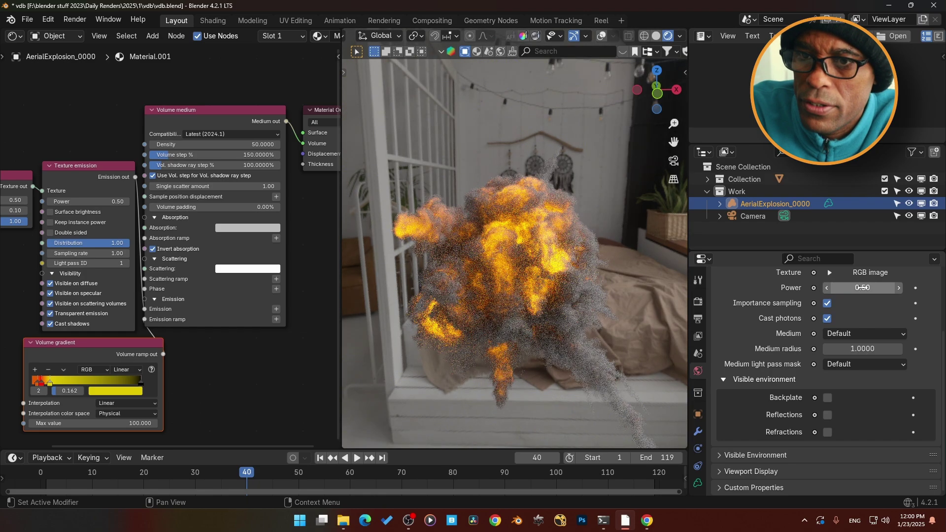
text(0.2)
key(Return)
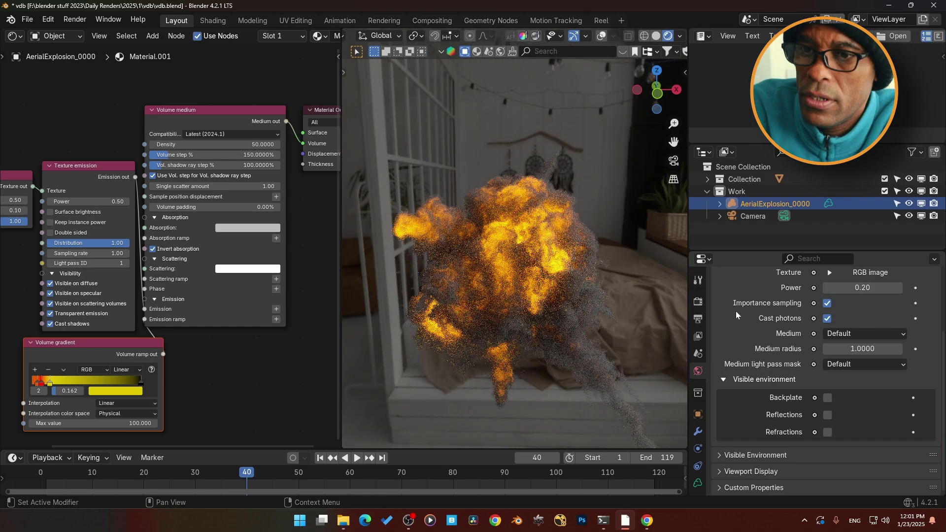
middle_drag(537, 296, 598, 316)
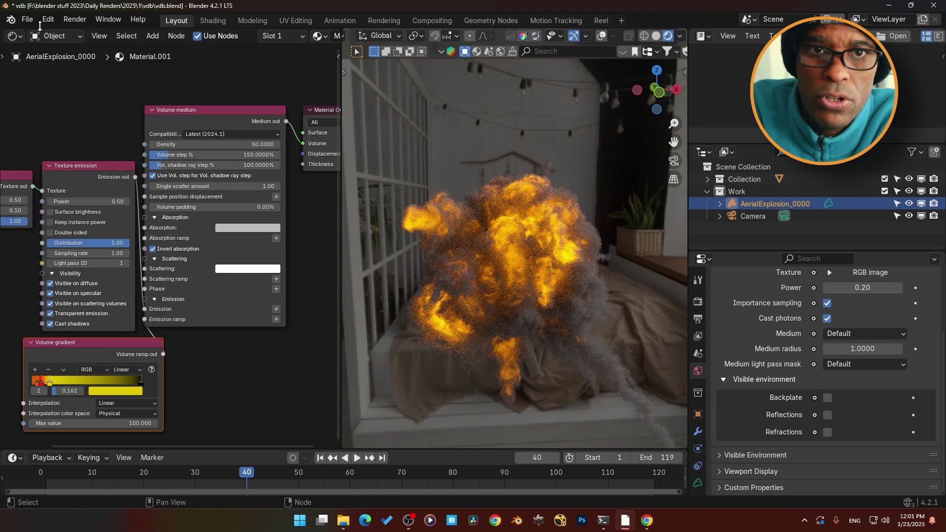
- Connect the unlinked texture environment to the world's visible environment input and return to the explosion's material nodes
click(55, 36)
click(59, 79)
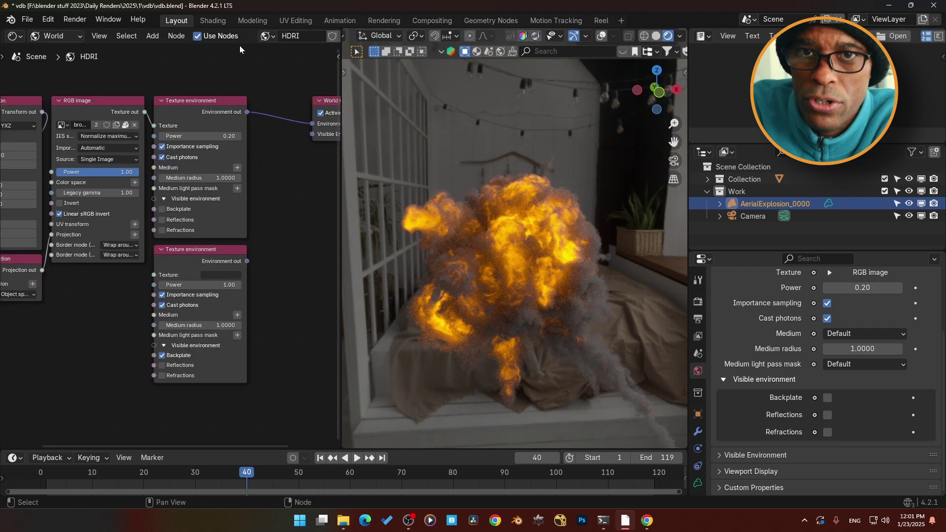
drag(246, 261, 312, 134)
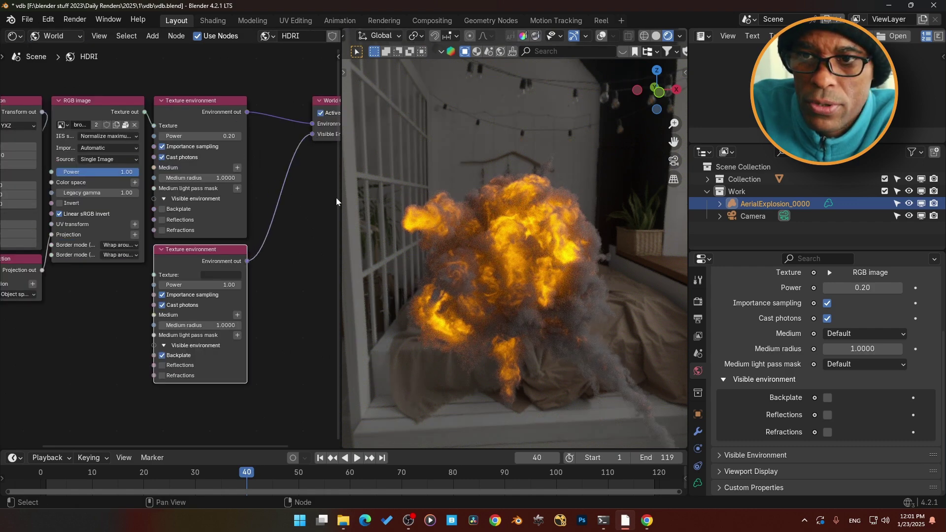
middle_drag(511, 323, 526, 311)
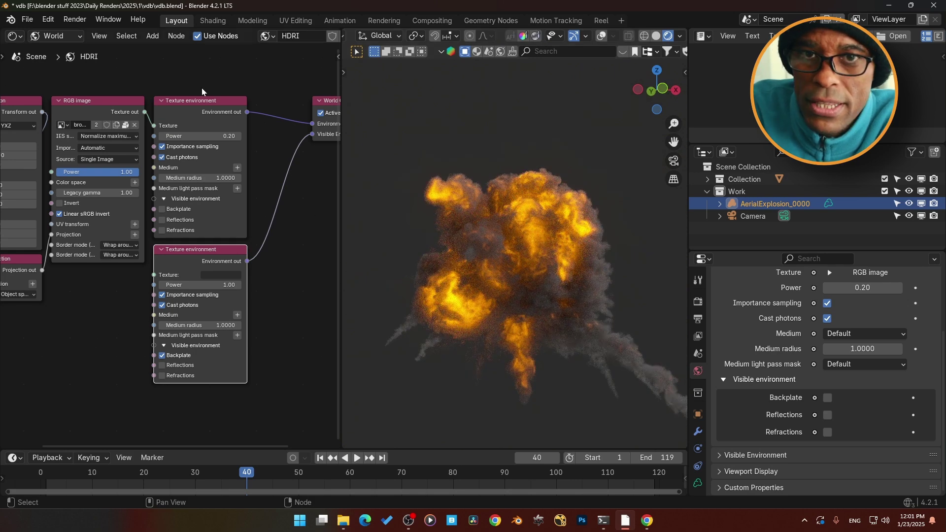
click(49, 37)
click(58, 66)
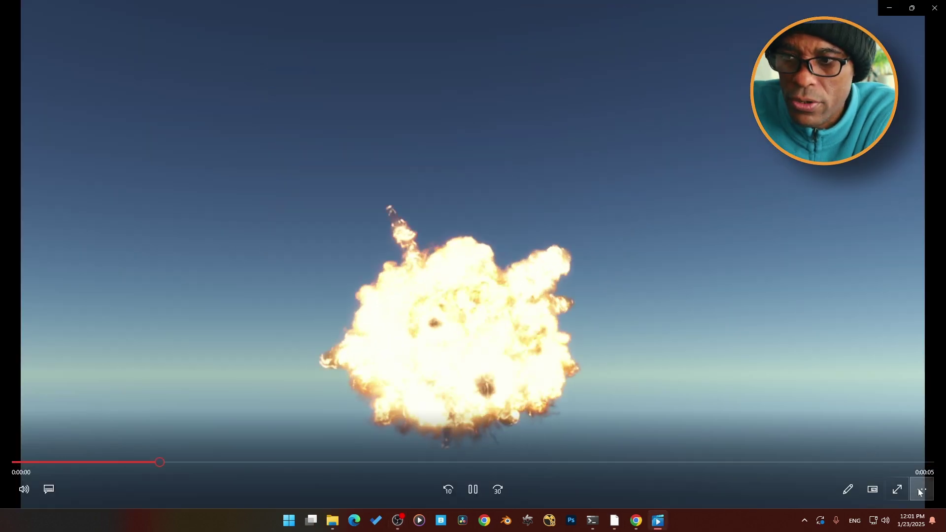
- Examine the reference explosion video in the media player from fireball to smoke, and return to Blender
click(922, 490)
click(890, 439)
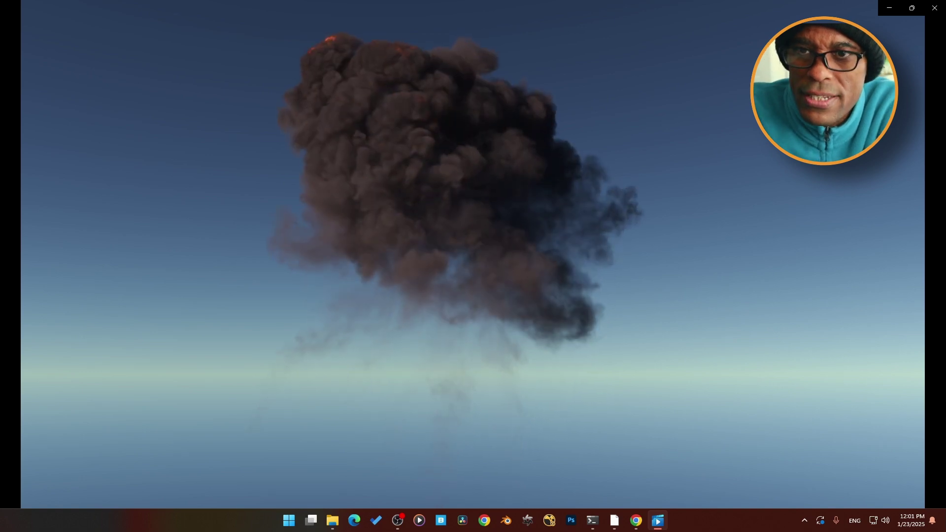
mouse_move(679, 262)
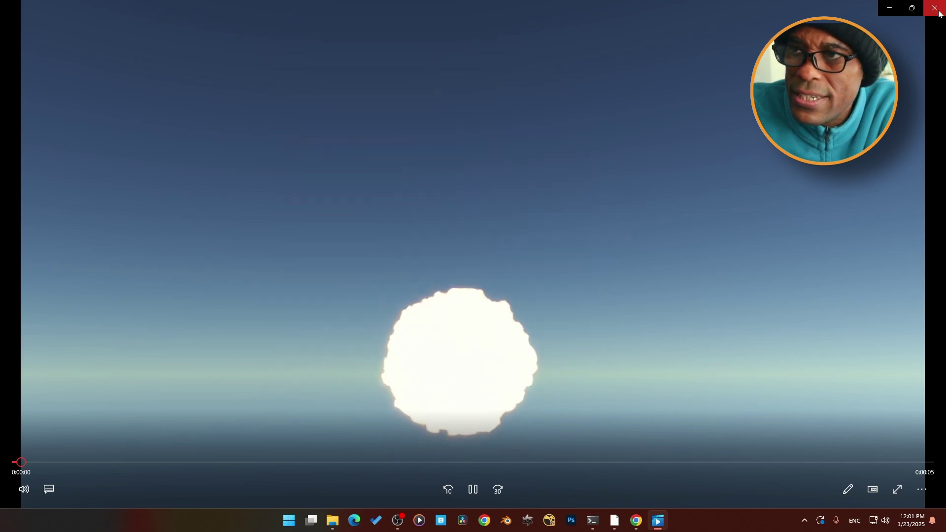
click(585, 410)
click(889, 7)
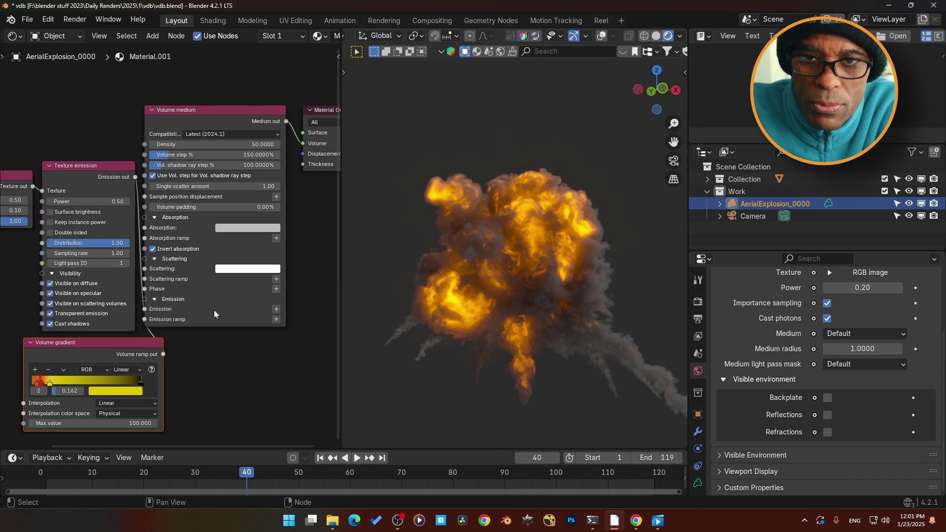
- Darken the volume medium's scattering colour from white to a mid grey
click(247, 270)
drag(308, 148, 309, 164)
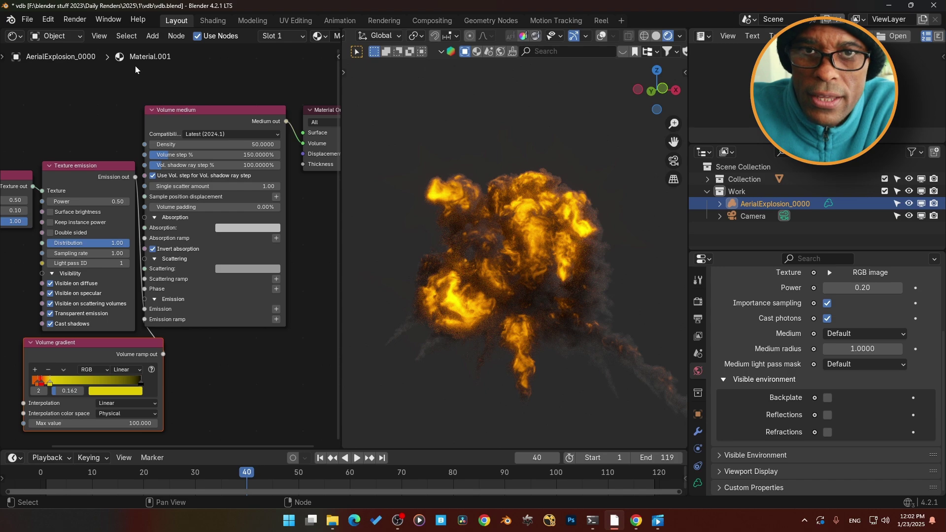
- Set the visible environment's texture colour to a neutral grey with a value of 0.257 in the world nodes
click(57, 36)
click(59, 80)
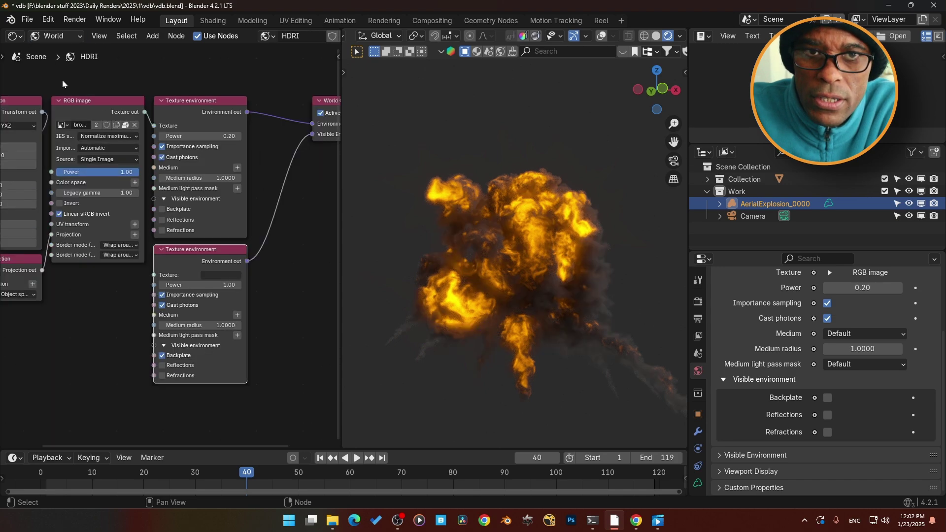
click(227, 275)
drag(294, 217, 295, 174)
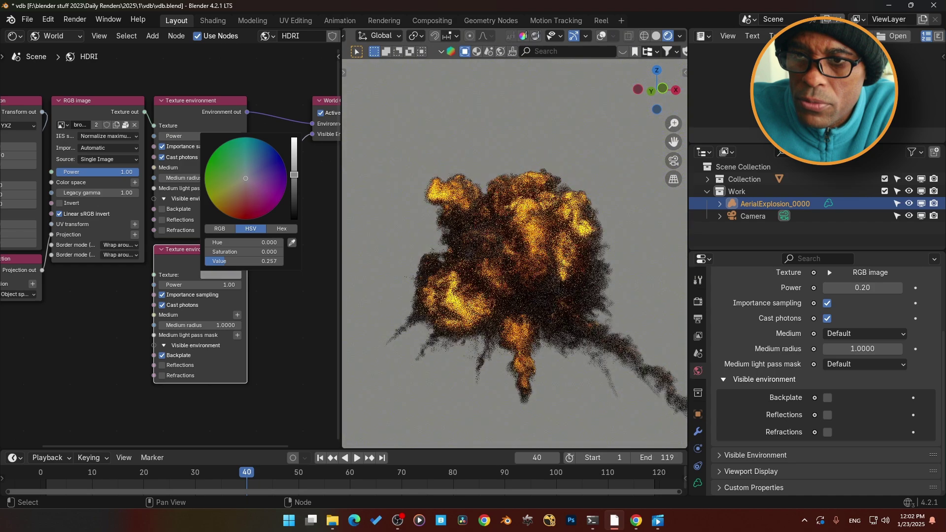
- Return to the explosion's material nodes and darken the volume medium's scattering colour to a value of 0.125
middle_drag(446, 323, 491, 354)
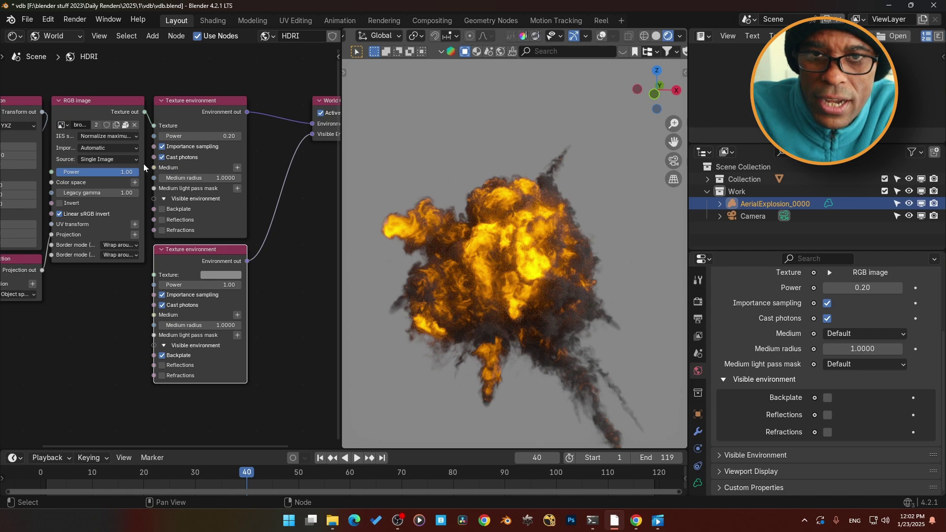
click(66, 35)
click(63, 69)
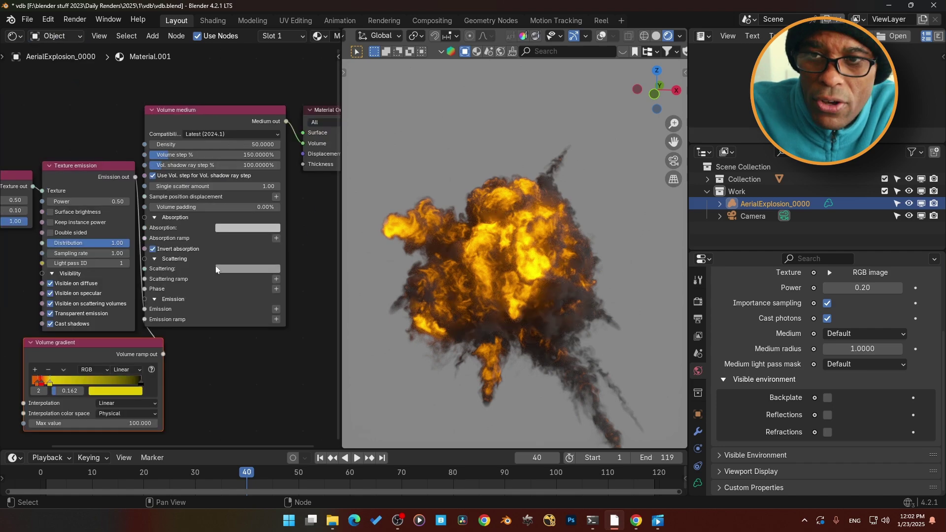
click(263, 269)
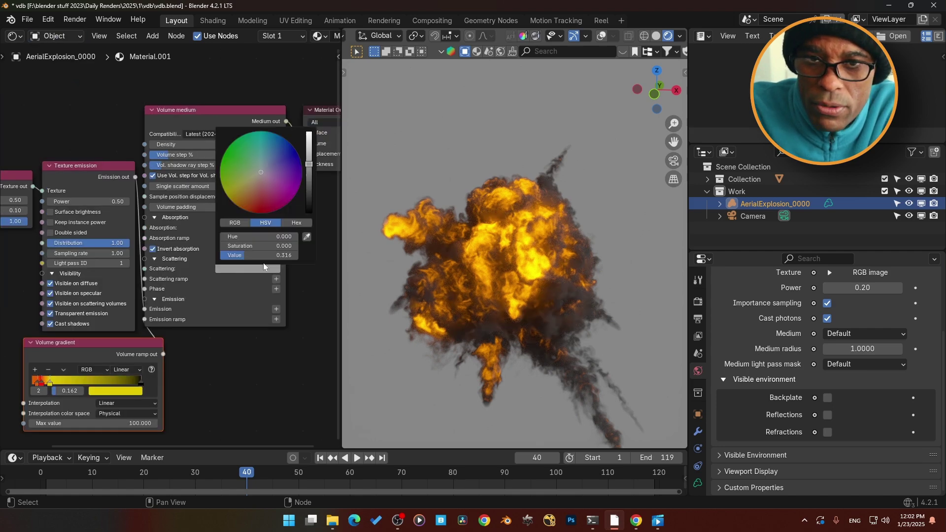
drag(310, 175, 309, 143)
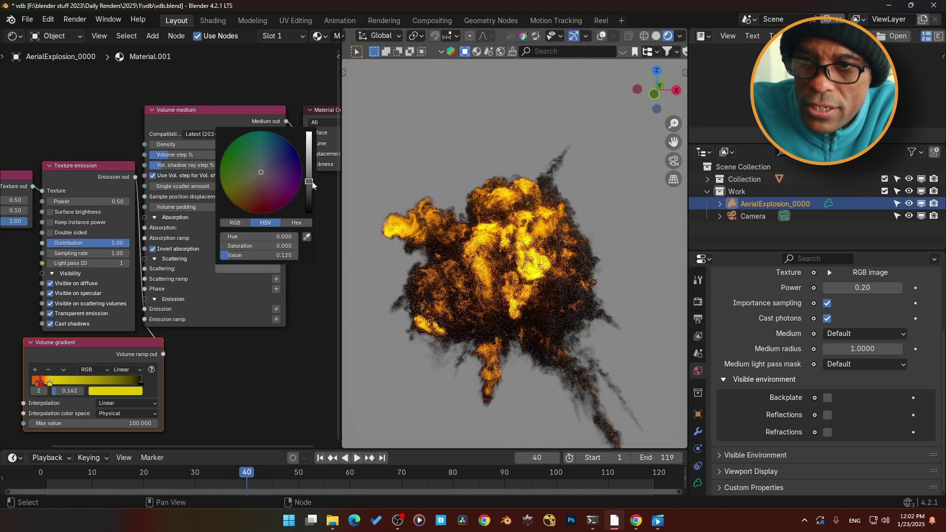
- Review the explosion across the timeline from early fireball to late smoke, ending on frame 33
key(space)
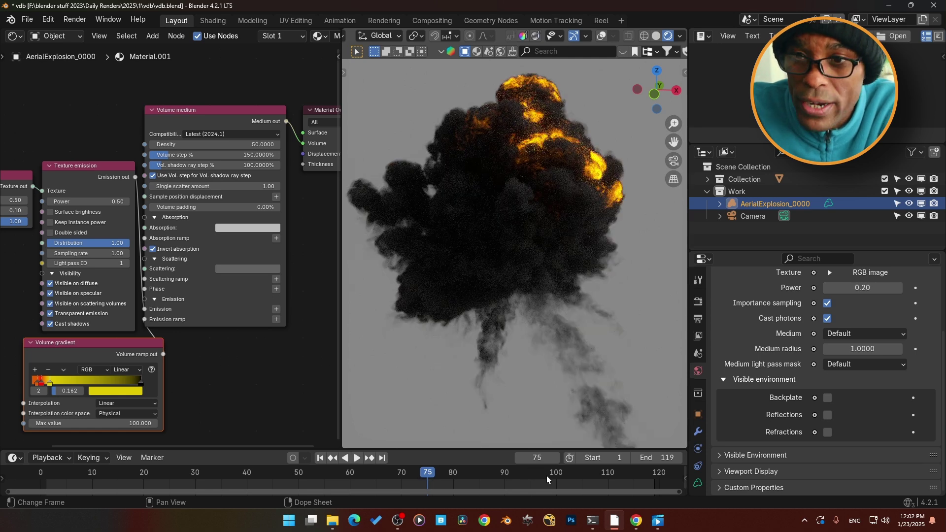
alt+scroll(607, 473, down, 20)
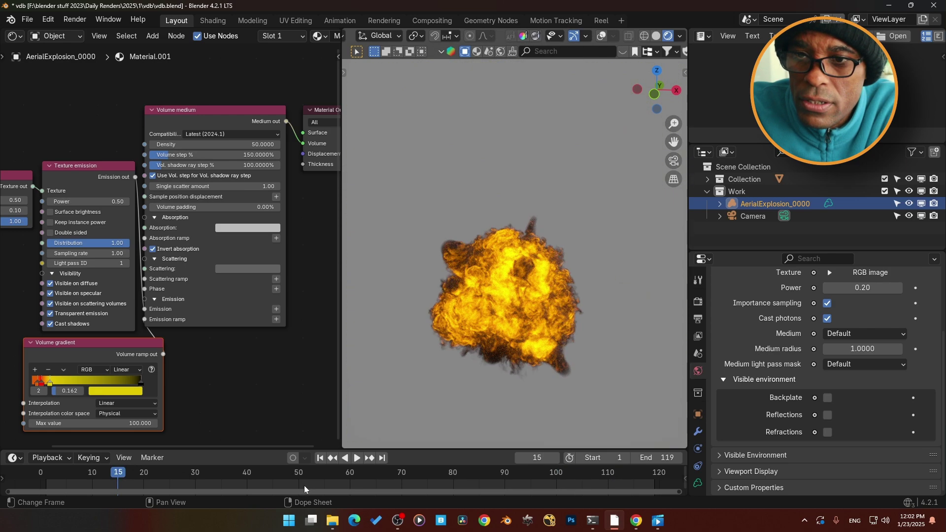
click(211, 474)
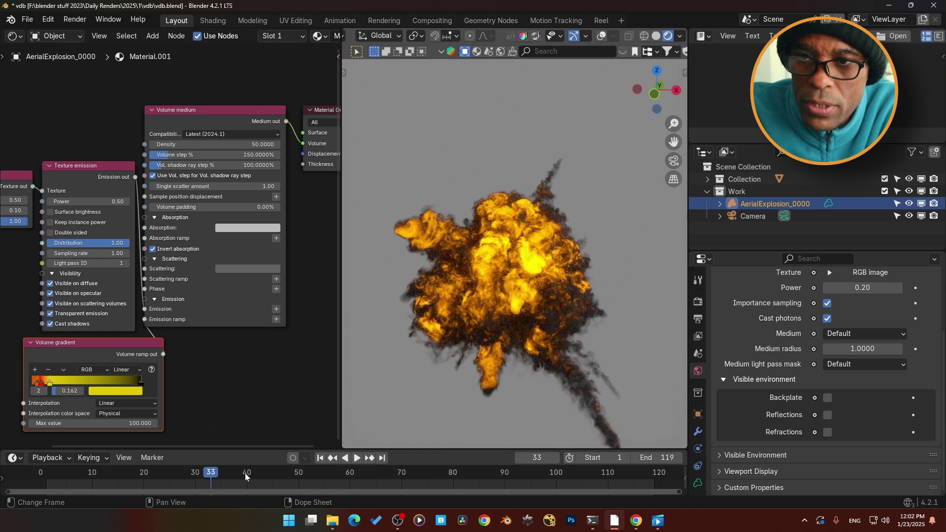
- Adjust the brightness of the volume medium's absorption colour
click(255, 229)
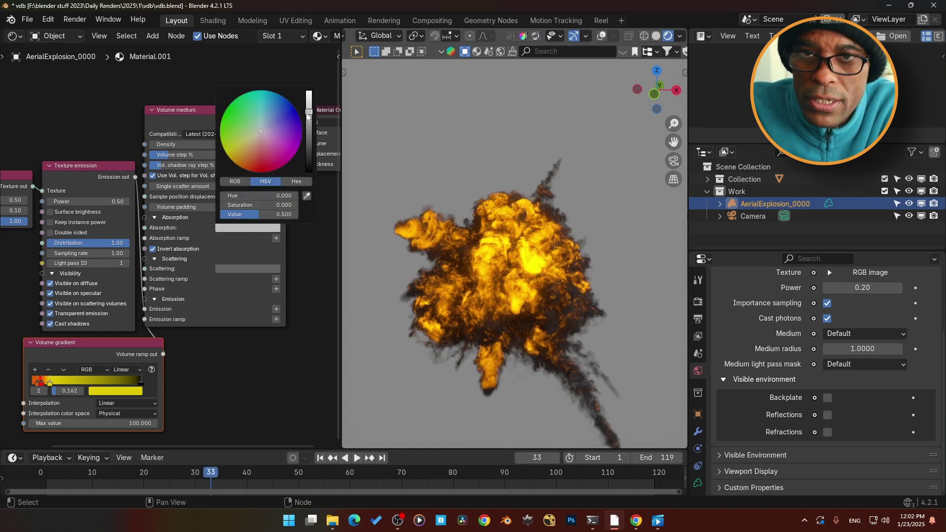
mouse_move(311, 112)
mouse_down()
mouse_move(309, 168)
mouse_move(310, 96)
mouse_move(309, 167)
mouse_move(309, 101)
mouse_move(310, 109)
mouse_up()
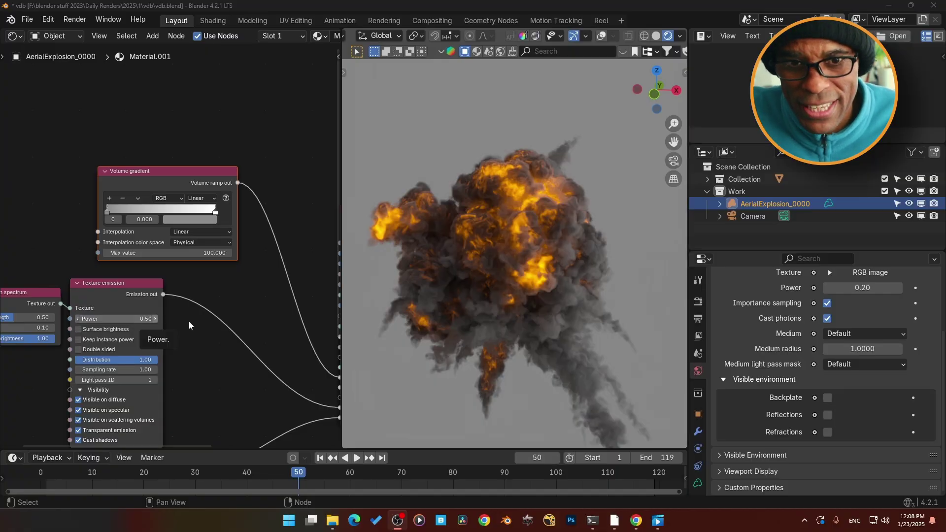
- Unlink the volume gradient from the scattering ramp and reset the medium's absorption and scattering colours to their defaults
shift+scroll(236, 297, down, 2)
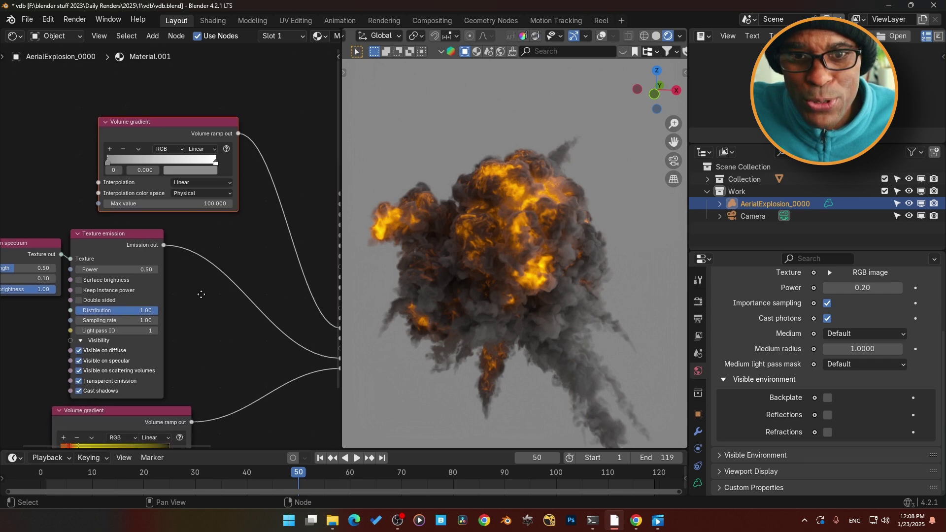
shift+scroll(230, 302, down, 3)
ctrl+scroll(230, 302, right, 2)
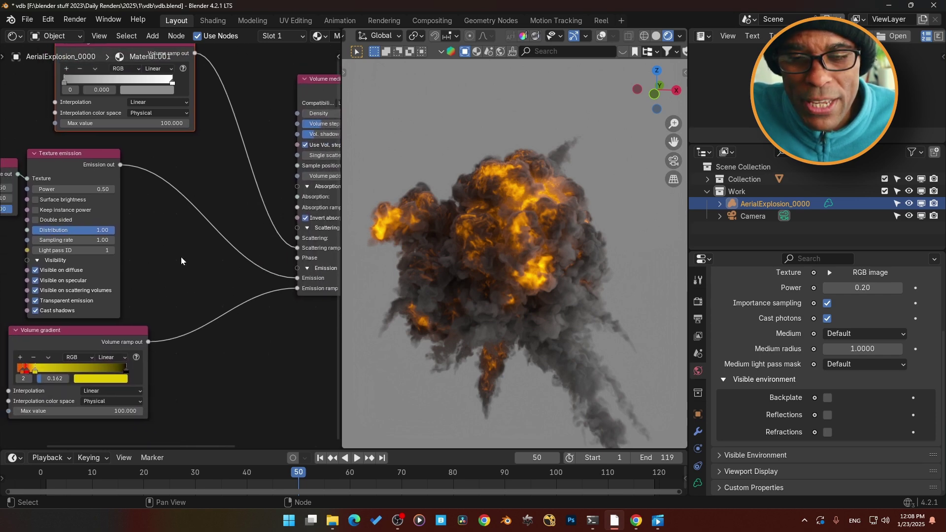
ctrl+scroll(181, 261, right, 2)
ctrl+scroll(184, 252, right, 2)
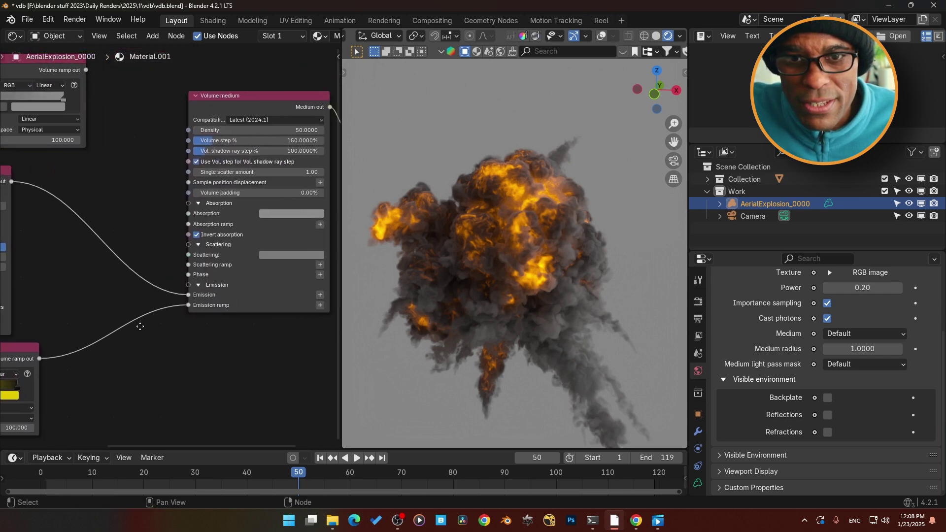
click(244, 221)
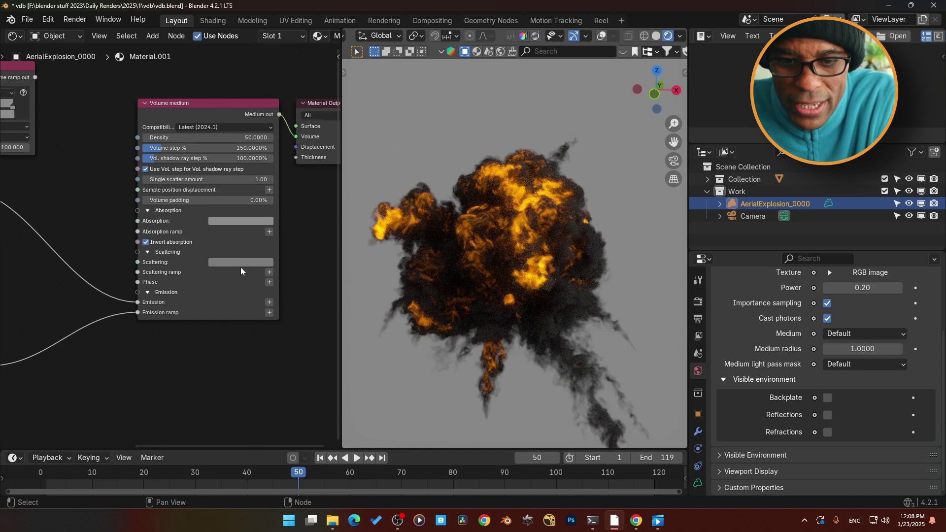
mouse_move(232, 262)
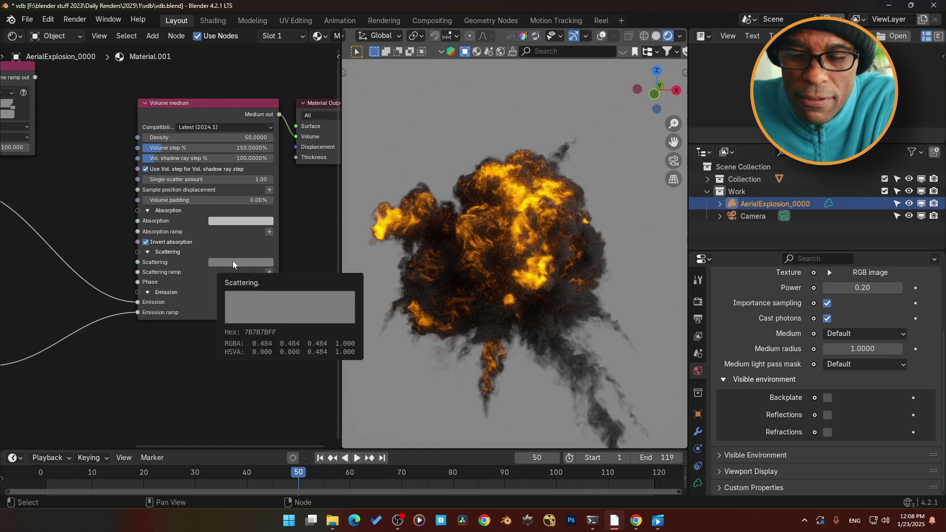
key(BackSpace)
- Replace the unlinked volume gradient with a new one on the scattering ramp, placed above the texture emission node
middle_drag(44, 167, 143, 202)
middle_drag(198, 289, 145, 245)
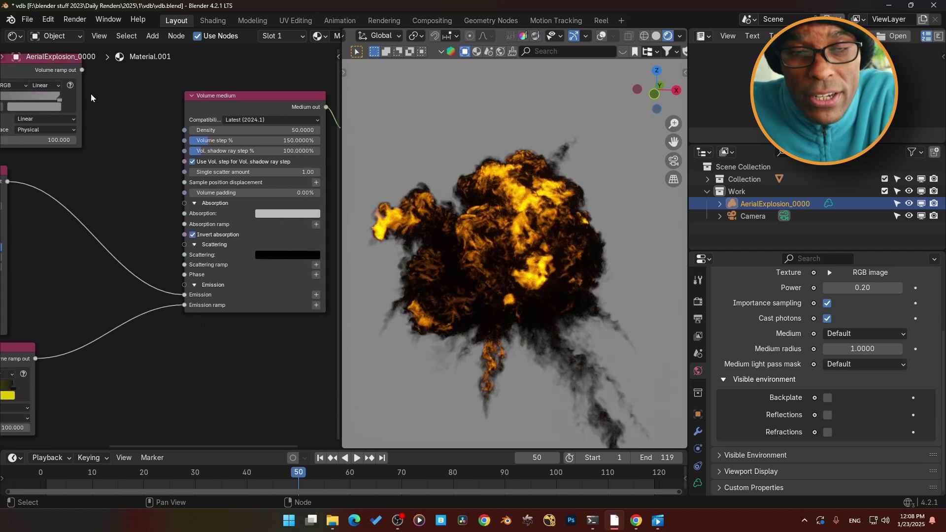
click(60, 90)
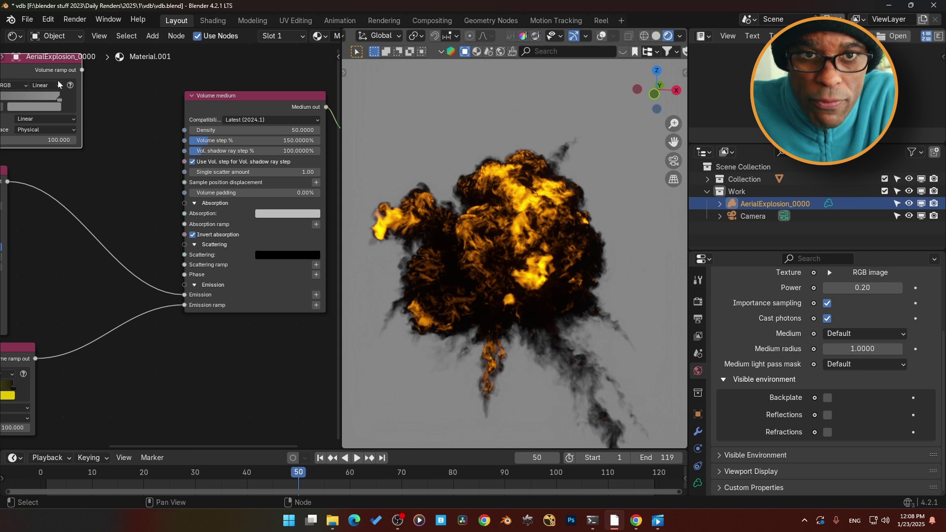
key(Delete)
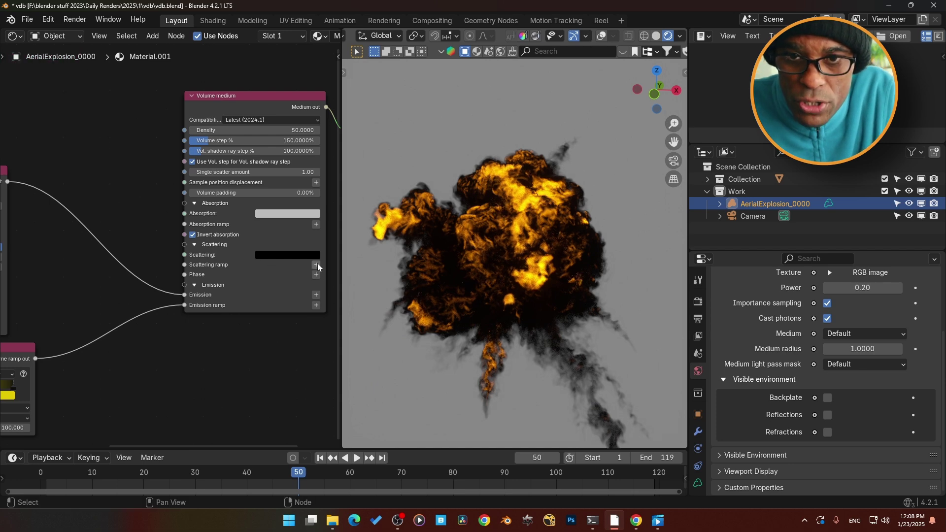
click(316, 264)
middle_drag(148, 296, 246, 345)
drag(197, 294, 60, 96)
middle_drag(148, 219, 182, 271)
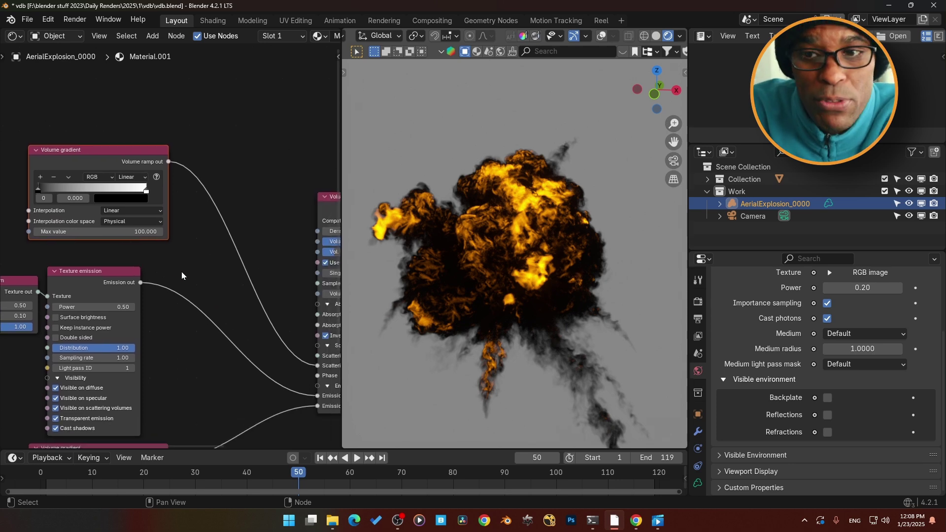
- Try white and light grey stops on the scattering gradient, moving them inward with the white one at 0.710
click(115, 196)
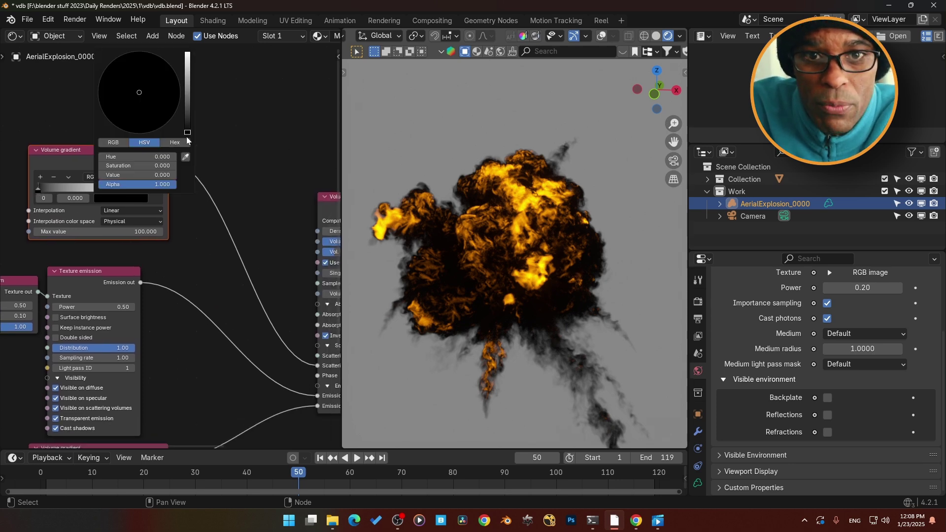
drag(187, 127, 187, 52)
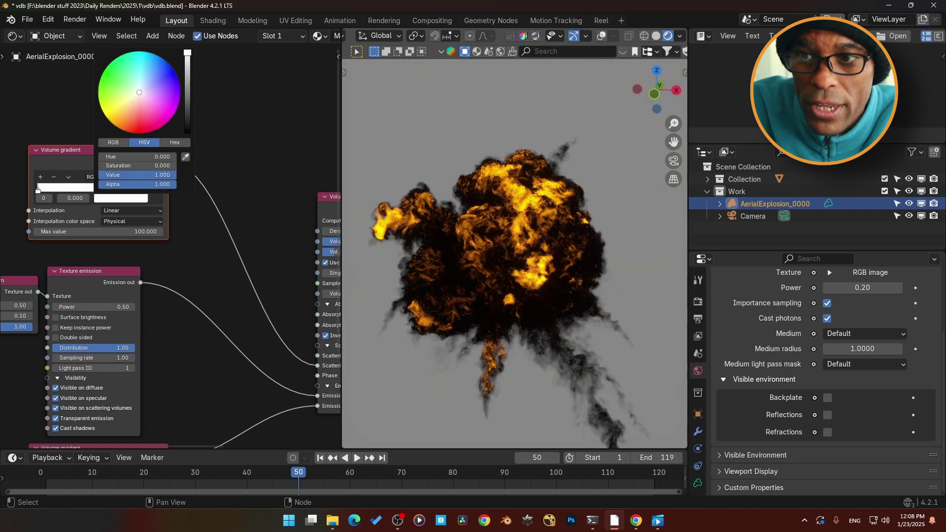
click(141, 198)
mouse_move(187, 60)
mouse_down()
mouse_move(187, 131)
mouse_move(188, 67)
mouse_up()
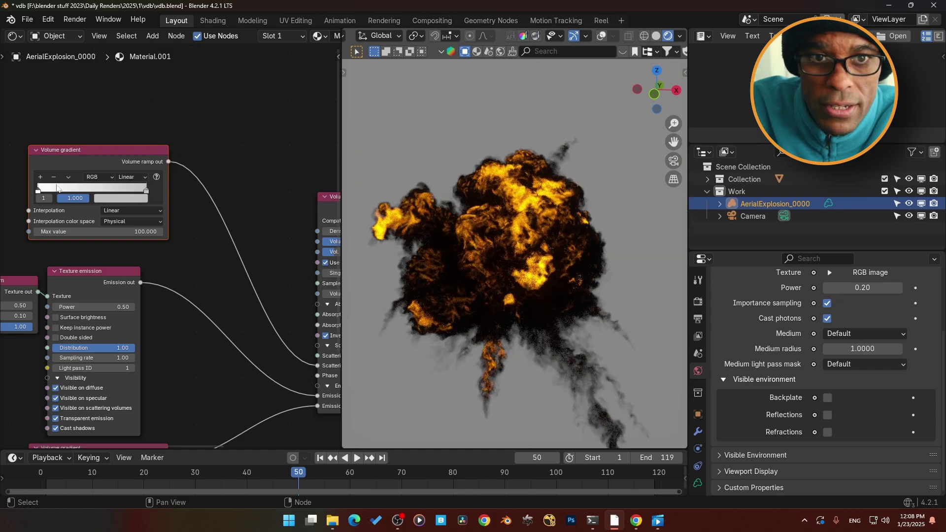
drag(38, 196, 143, 193)
middle_drag(142, 194, 158, 296)
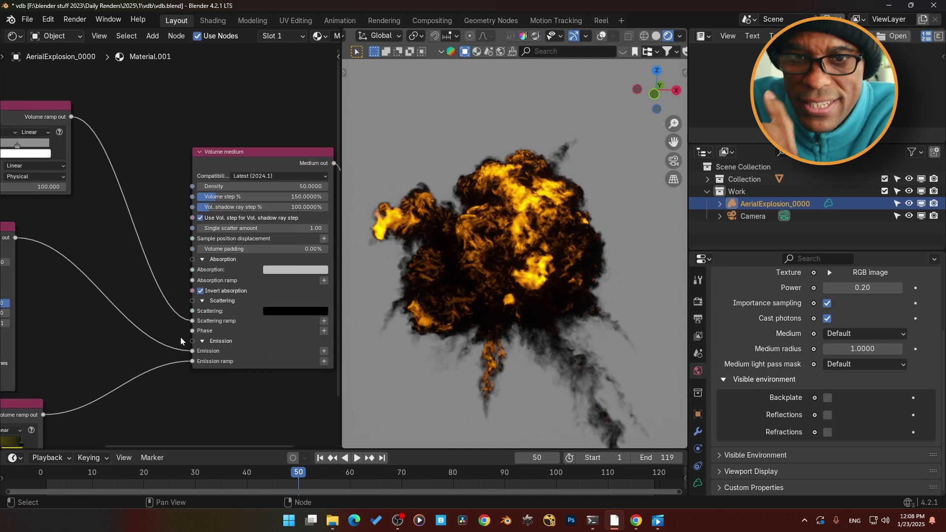
- Lighten the volume medium's scattering colour to a dark grey
click(284, 315)
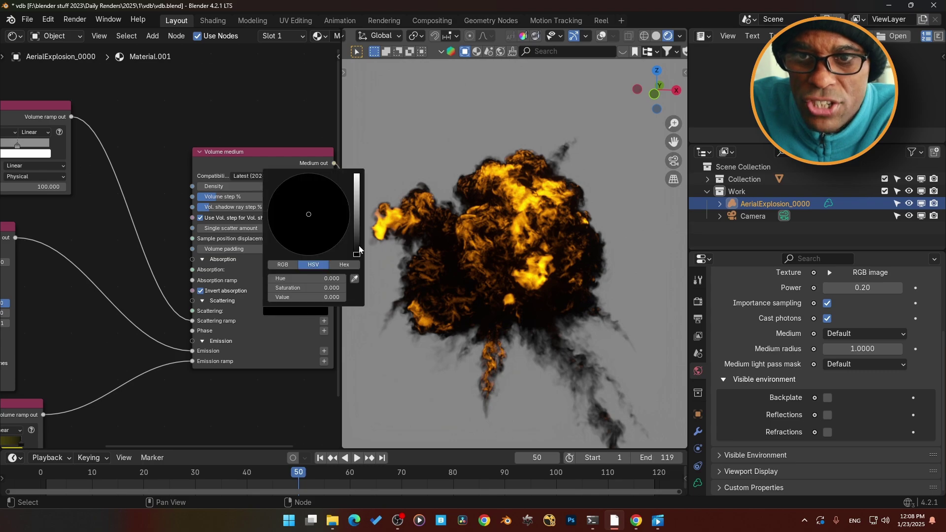
drag(357, 249, 357, 230)
middle_drag(198, 222, 291, 265)
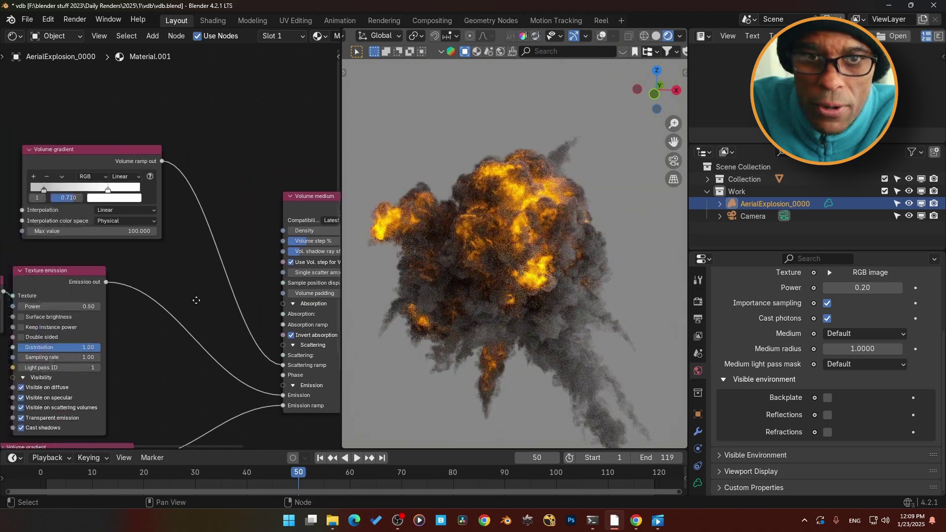
- Reset the scattering volume gradient, then move its white stop to 0.723 and brighten its first stop to a value of 0.549
key(BackSpace)
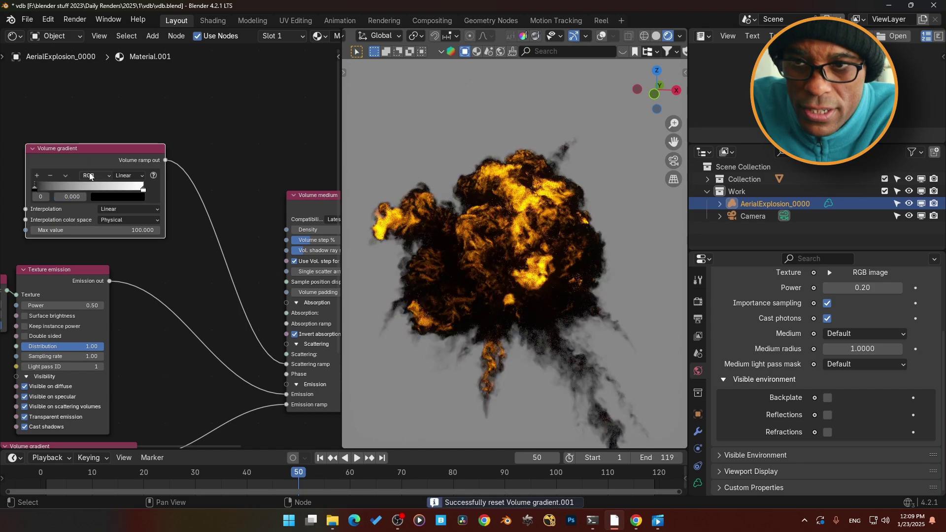
mouse_move(40, 187)
mouse_down()
mouse_move(143, 189)
mouse_move(36, 188)
mouse_up()
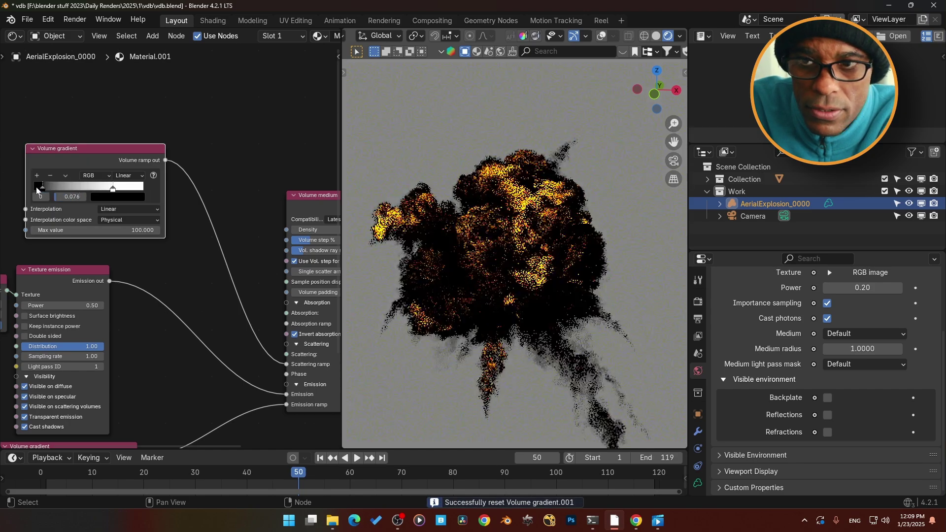
click(124, 196)
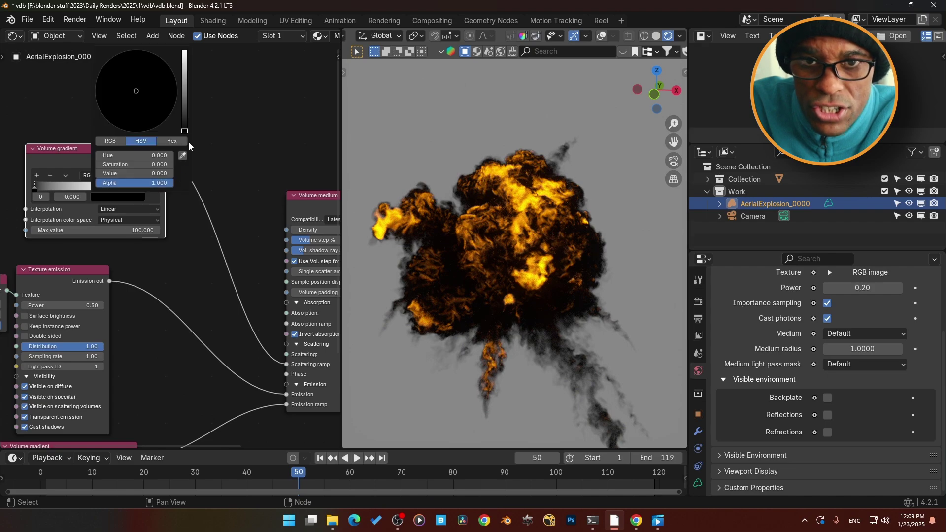
drag(185, 130, 184, 68)
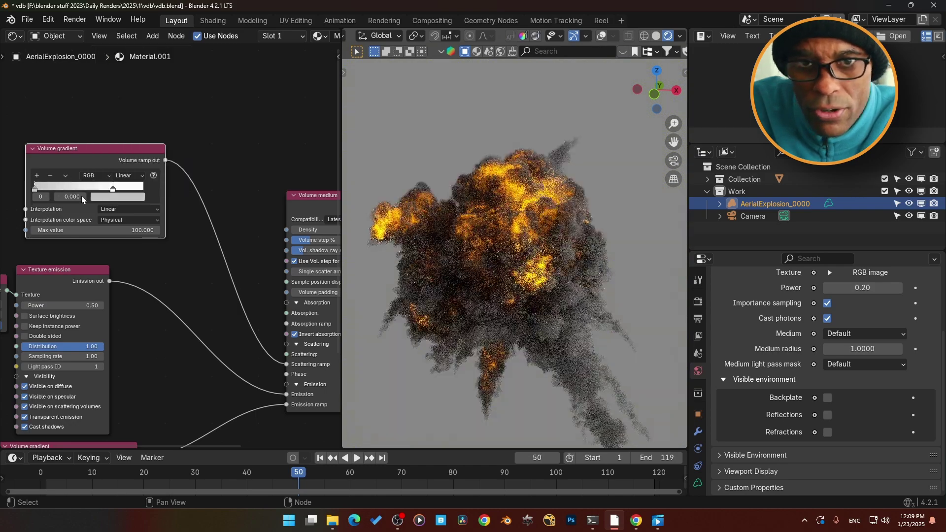
- Try a different brightness on the scattering gradient's white stop
click(112, 188)
click(122, 200)
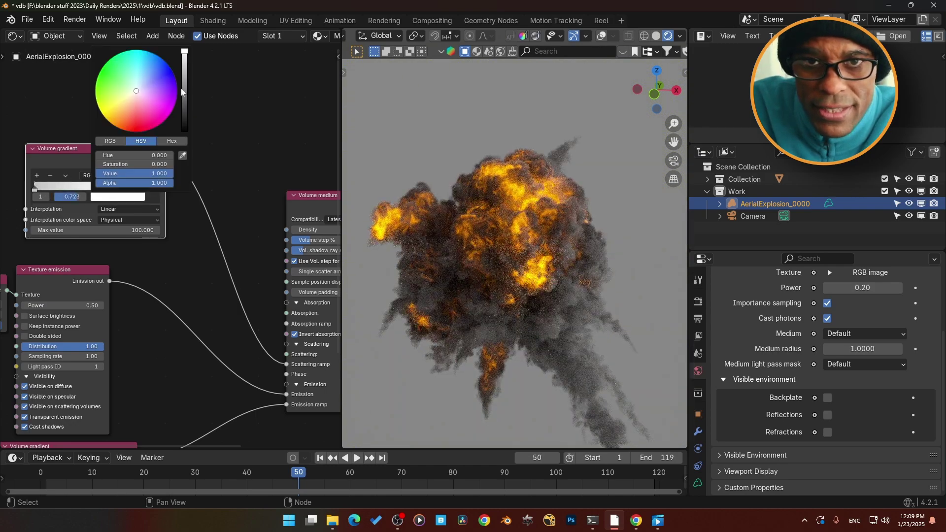
mouse_move(185, 59)
mouse_down()
mouse_move(184, 131)
mouse_move(184, 55)
mouse_up()
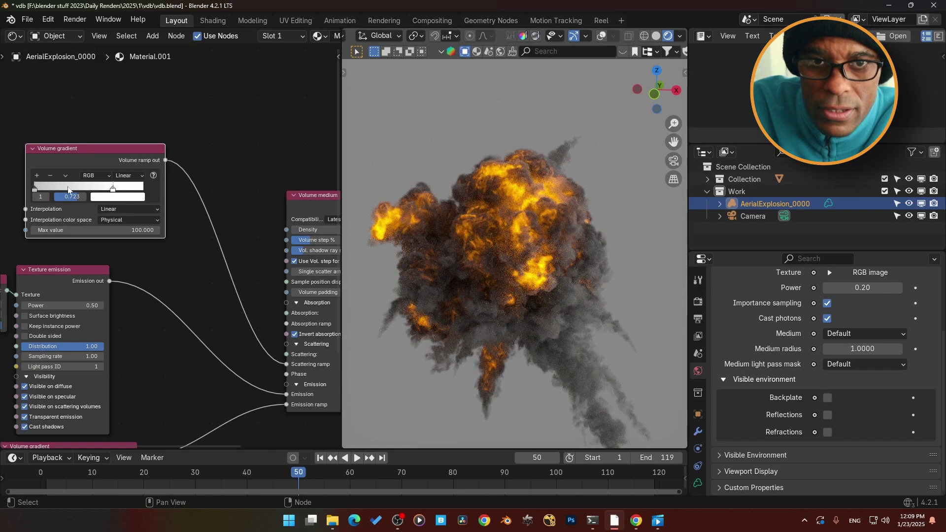
- Darken the scattering gradient's first stop to a value of 0.070
click(34, 189)
click(117, 196)
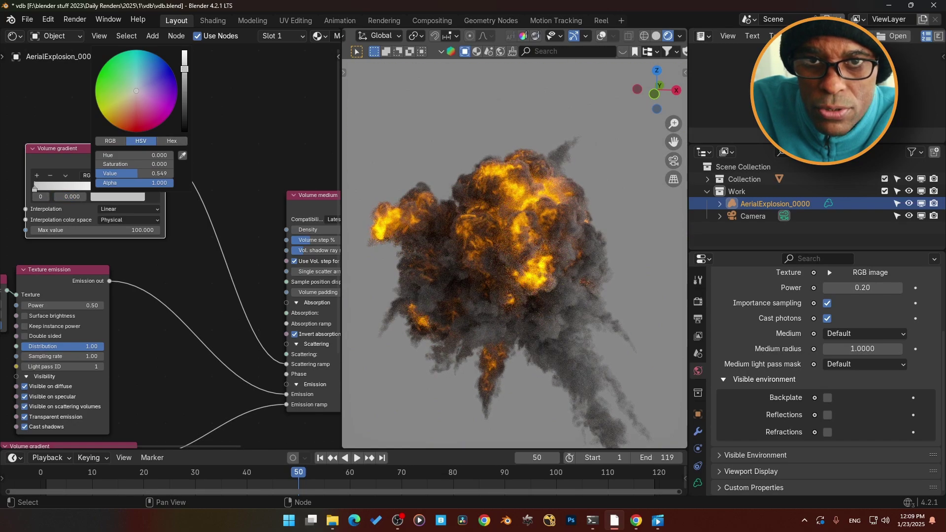
drag(185, 69, 184, 109)
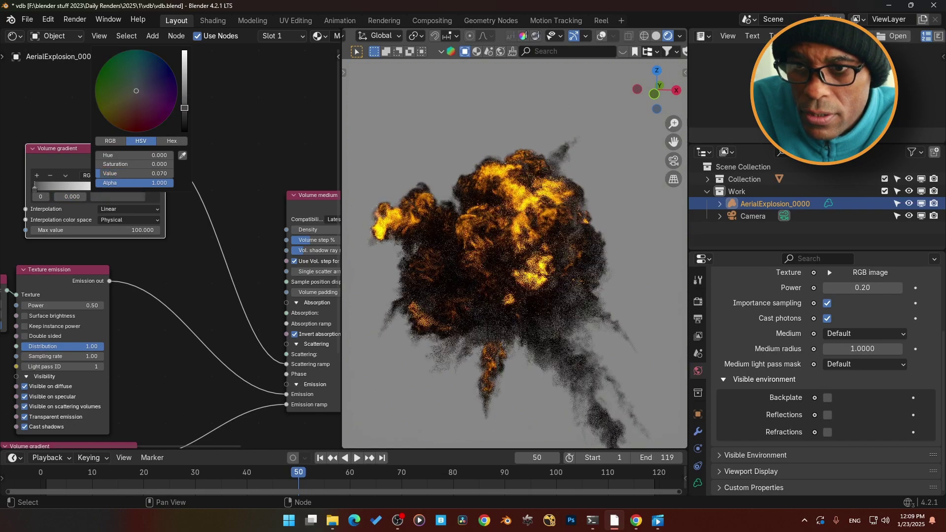
- Move the scattering gradient's white stop to 0.673 and its dark stop to 0.297
drag(37, 187, 107, 191)
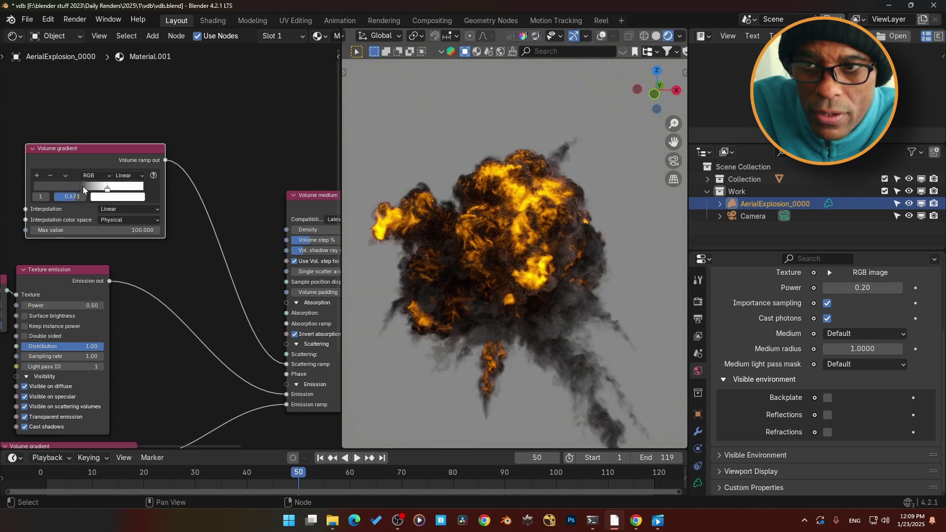
drag(83, 189, 66, 188)
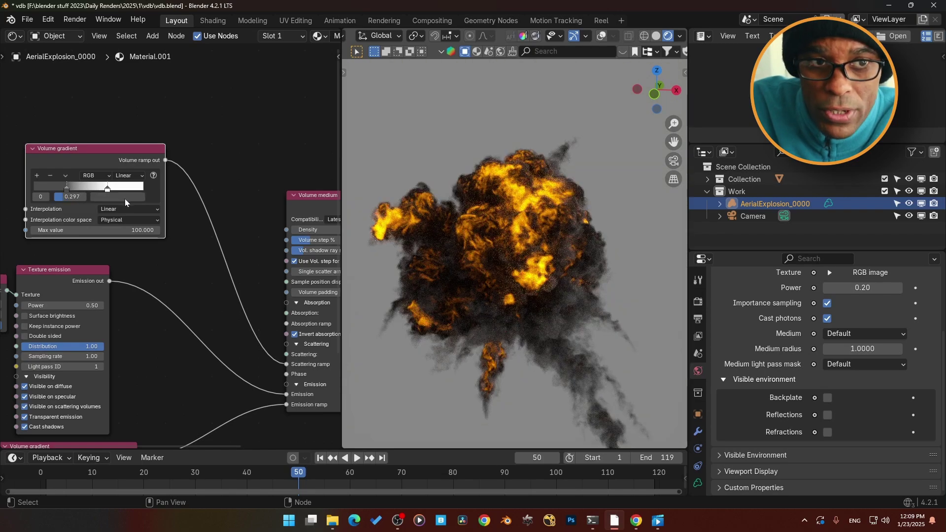
middle_drag(174, 341, 147, 267)
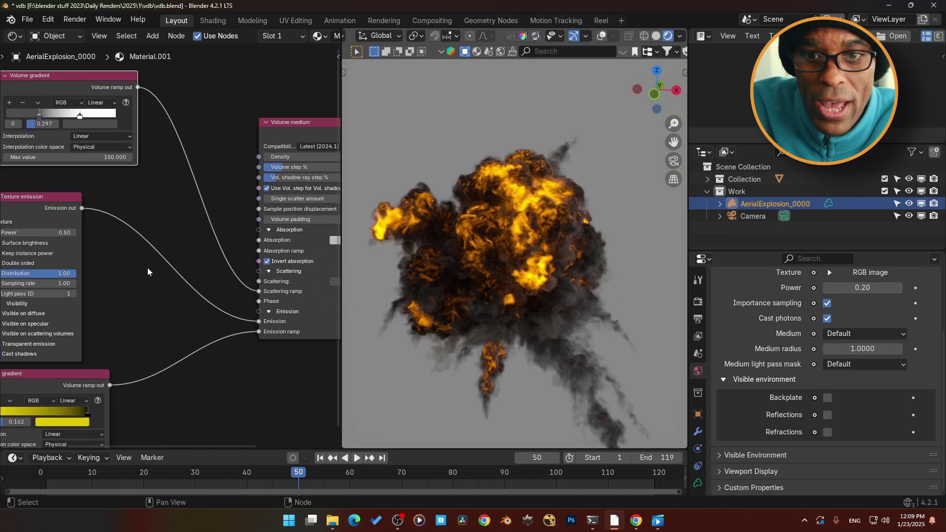
- Reposition the scattering volume gradient node above the Texture emission node and slide its dark stop toward the white stop
scroll(169, 295, down, 1)
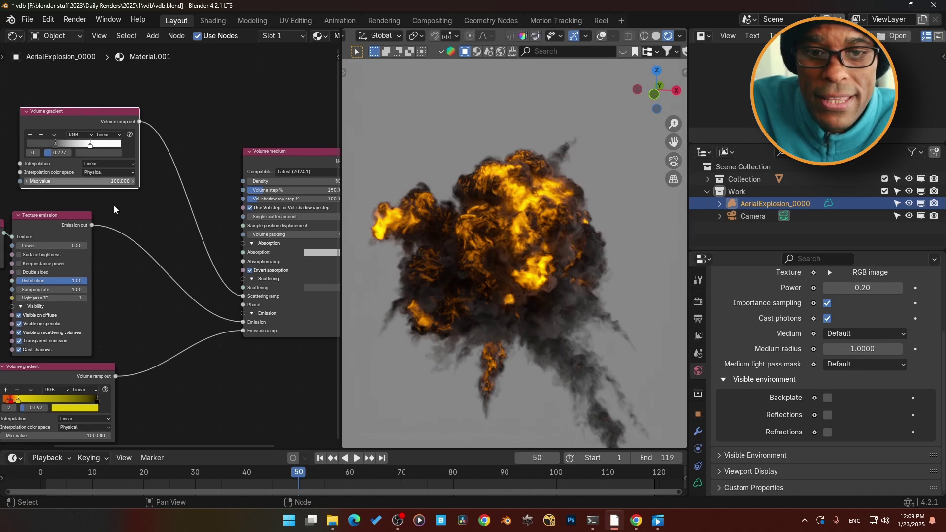
middle_drag(113, 206, 161, 153)
key(g)
click(104, 132)
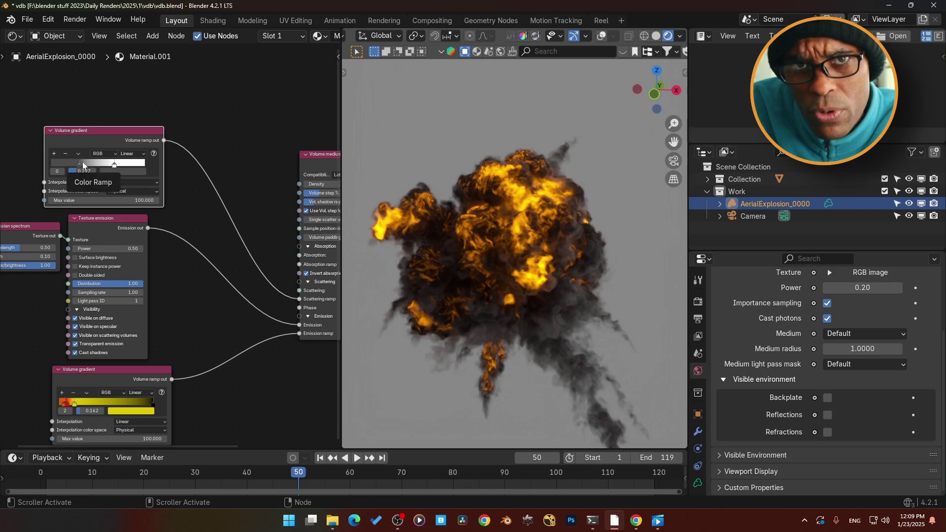
drag(81, 162, 132, 166)
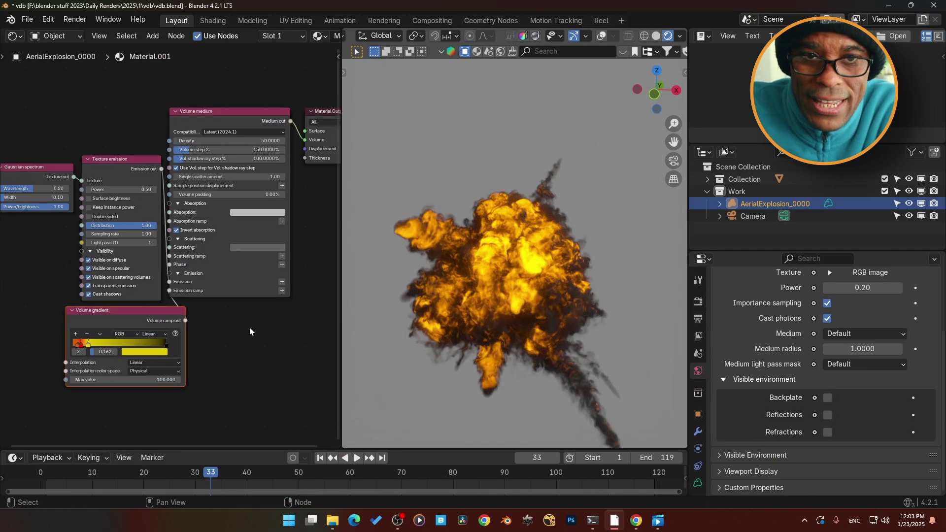
key(Home)
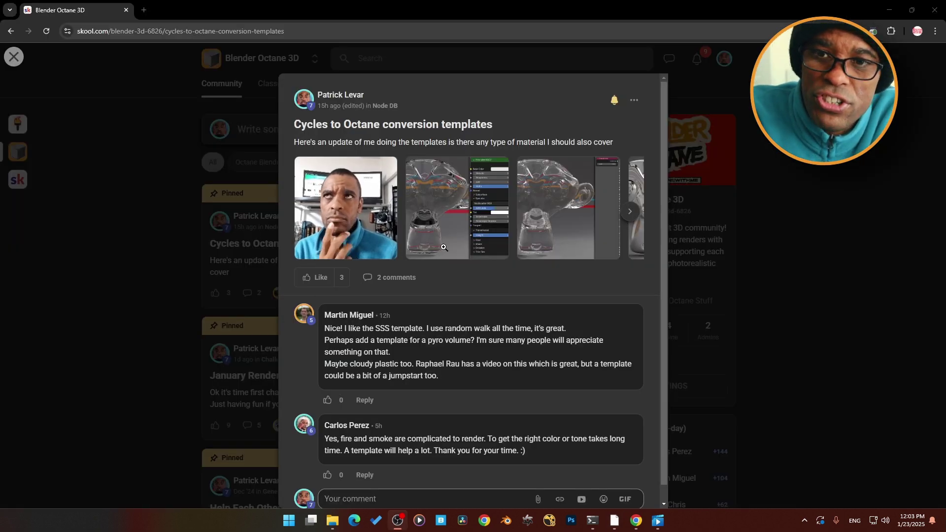
- Open the image gallery of the Cycles to Octane conversion templates post and compare Cycles_Glass.png with Octane_Glass.png
click(461, 233)
click(461, 233)
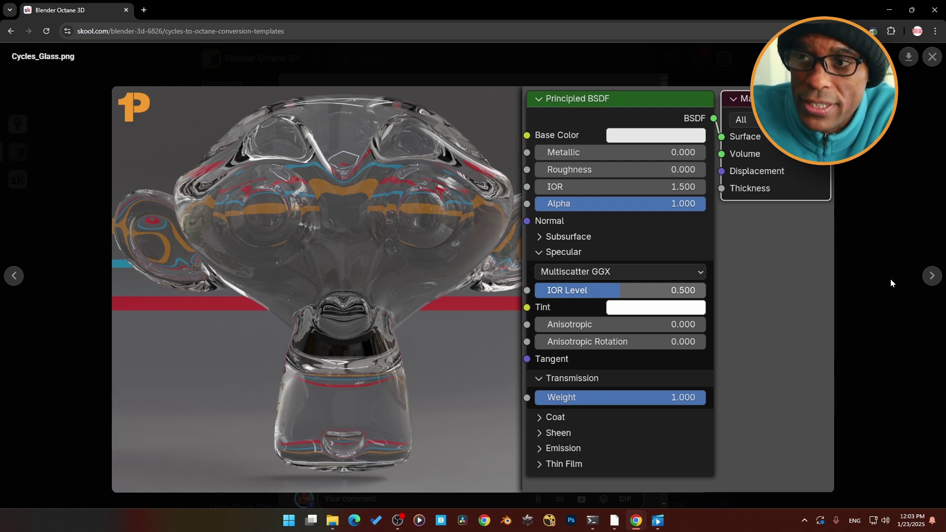
click(932, 276)
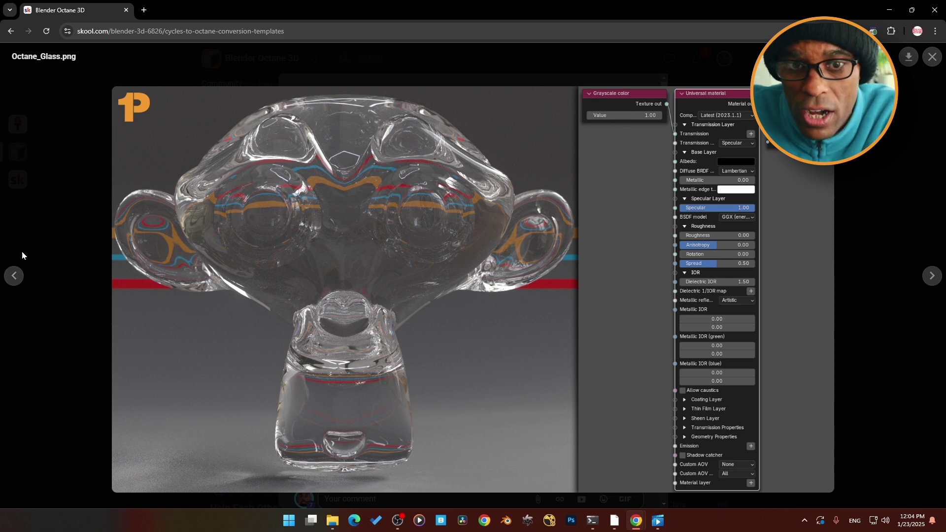
click(18, 275)
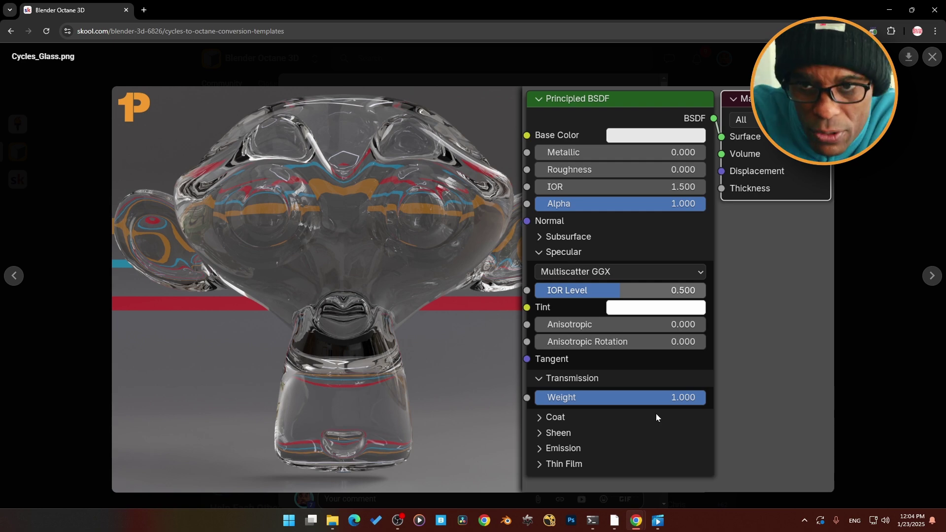
click(932, 276)
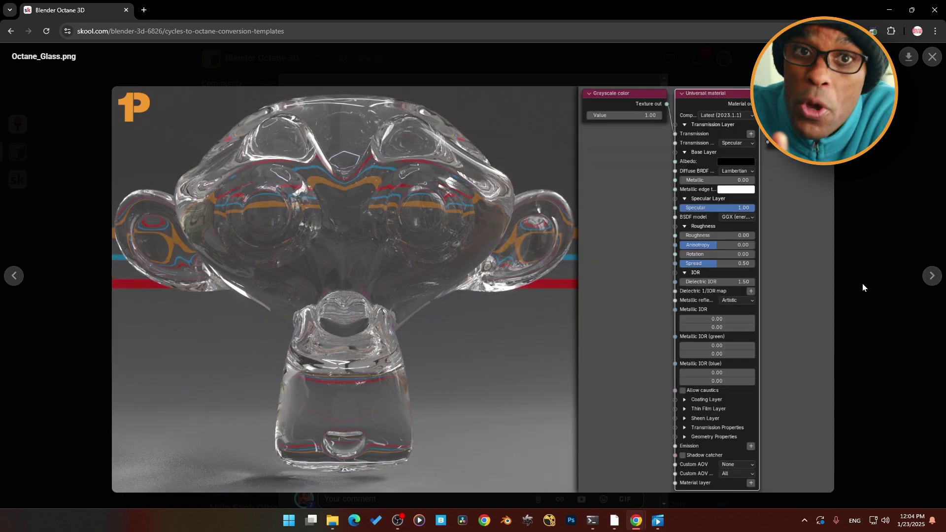
- Compare the Cycles and Octane versions of the metal and SSS template images and return to the community feed
click(932, 276)
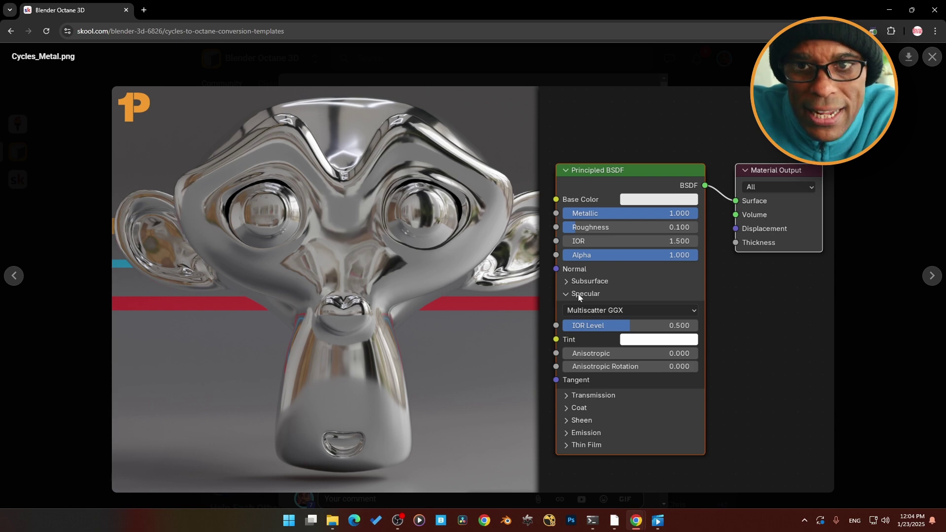
click(933, 276)
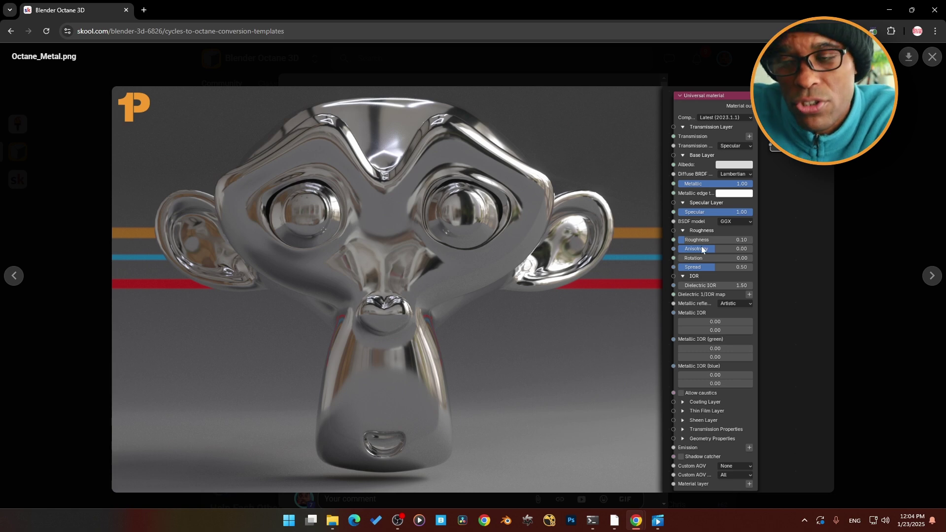
click(932, 275)
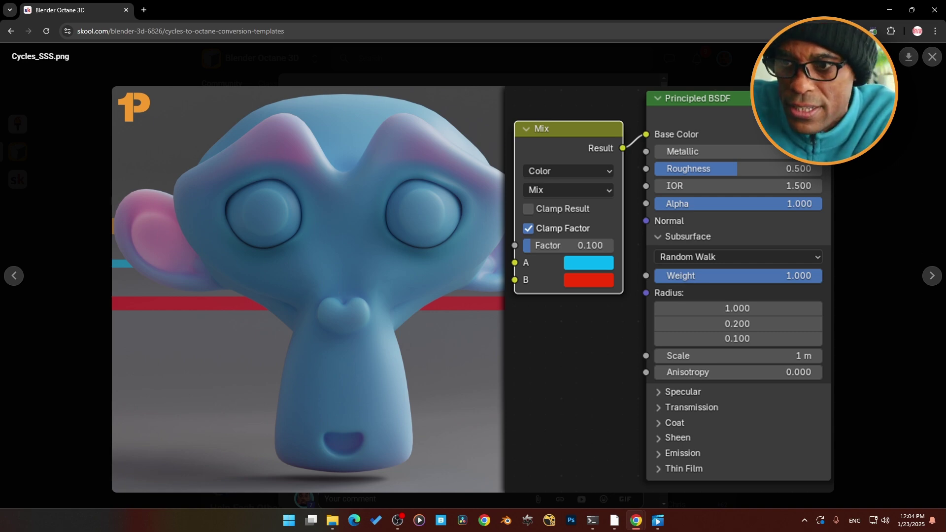
click(932, 275)
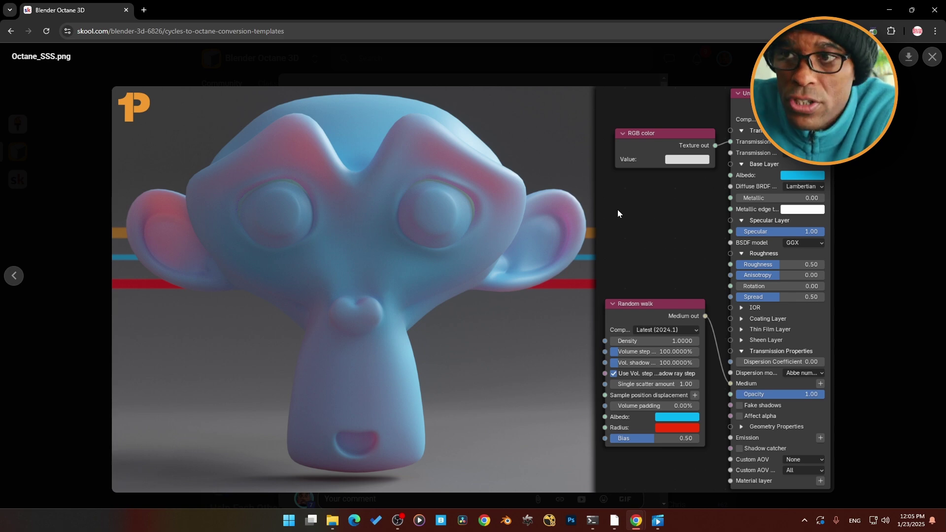
click(932, 57)
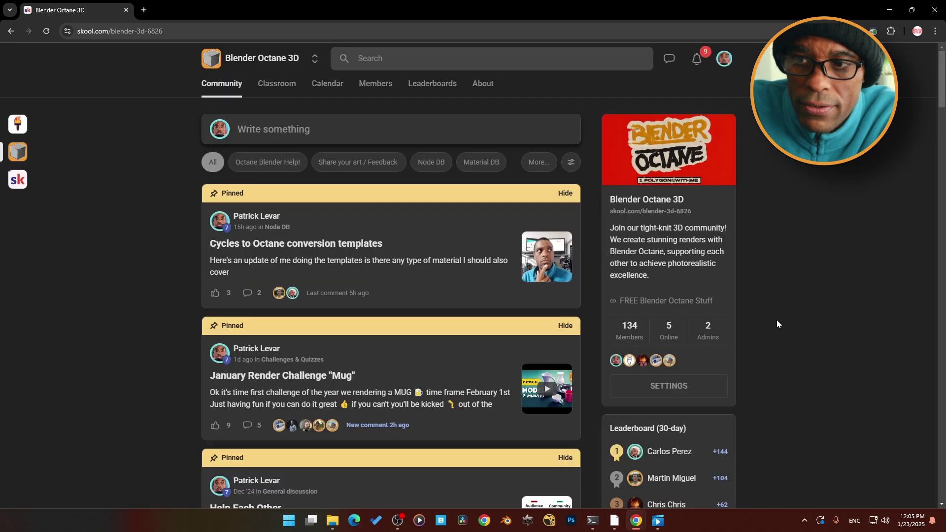
click(762, 313)
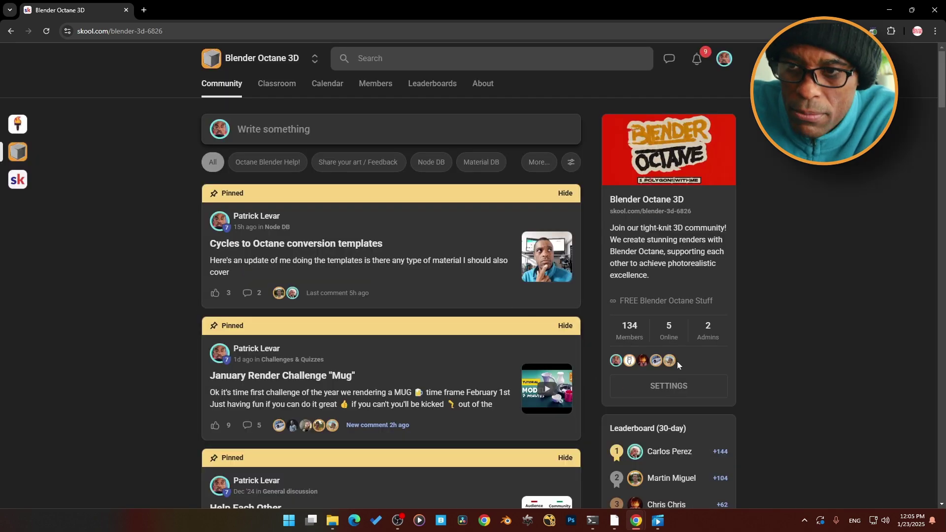
- Browse the community feed, view the January Render Challenge "Mug" post, and switch back to Blender
scroll(355, 335, down, 4)
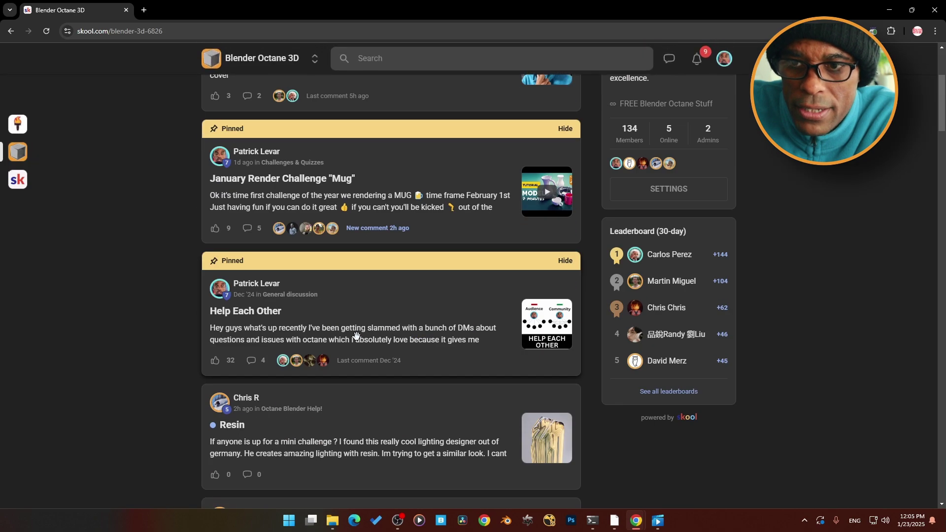
scroll(356, 335, up, 3)
scroll(384, 345, down, 1)
scroll(404, 350, up, 1)
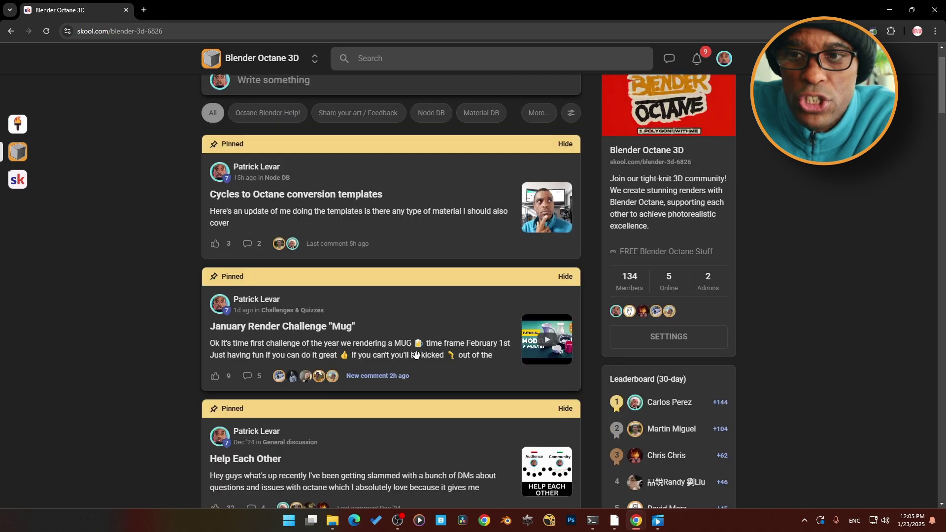
click(441, 324)
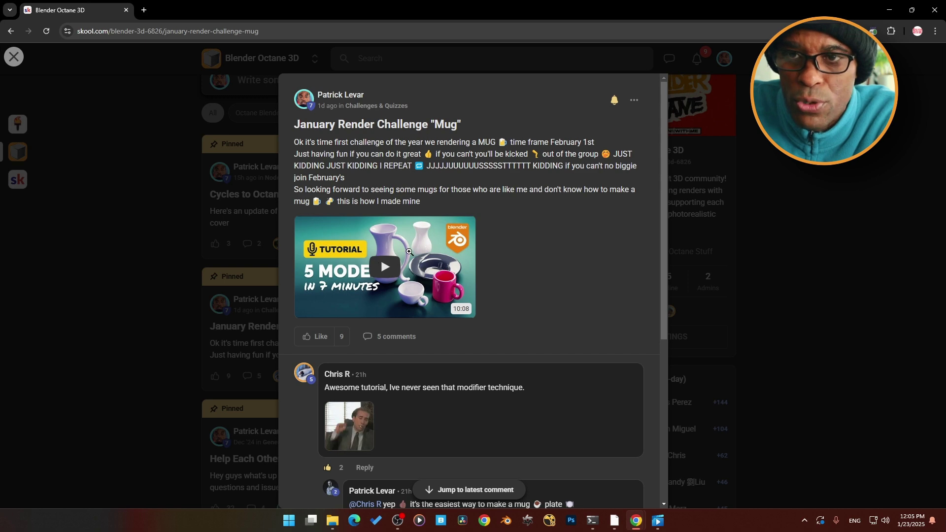
click(890, 241)
key(alt+Tab)
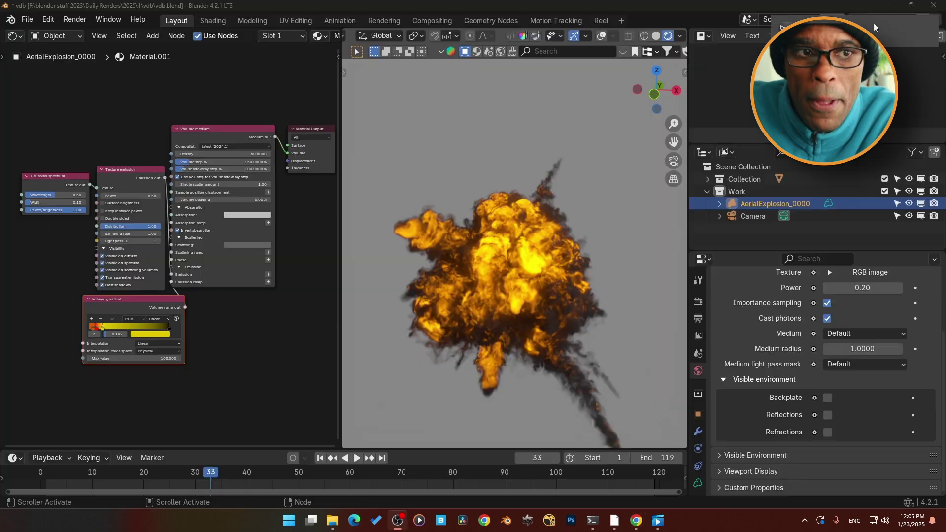